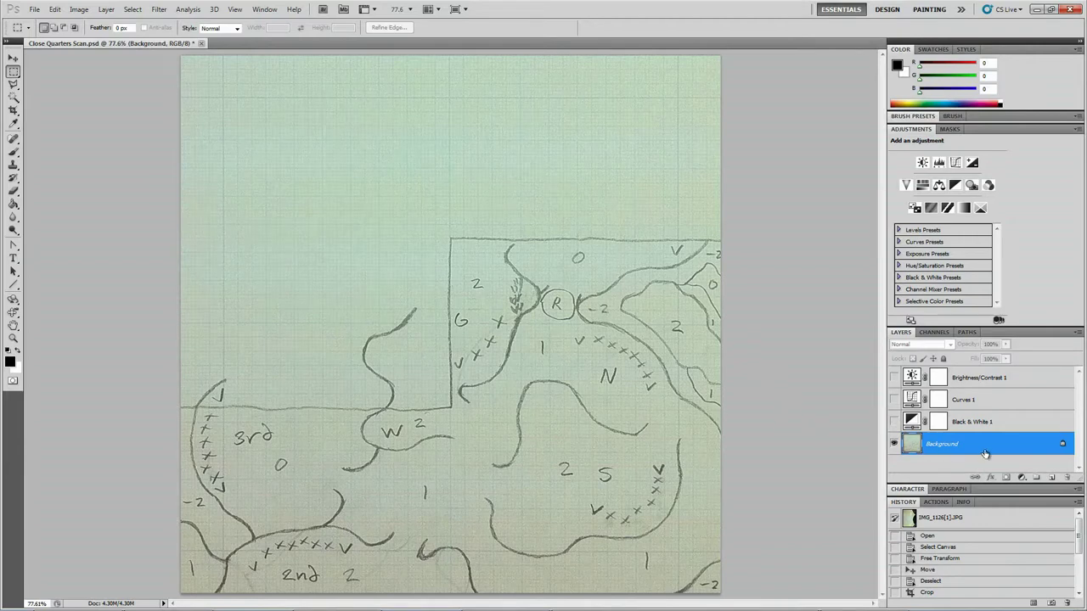
Step: Turn the scan grayscale by showing the Black & White adjustment layer
left_click(1022, 478)
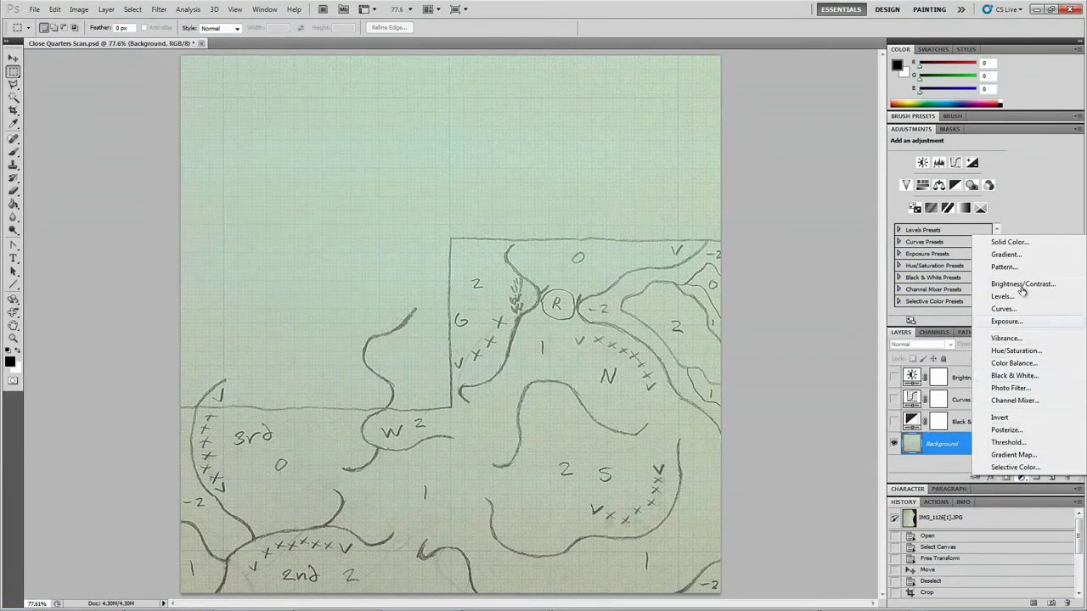
left_click(949, 462)
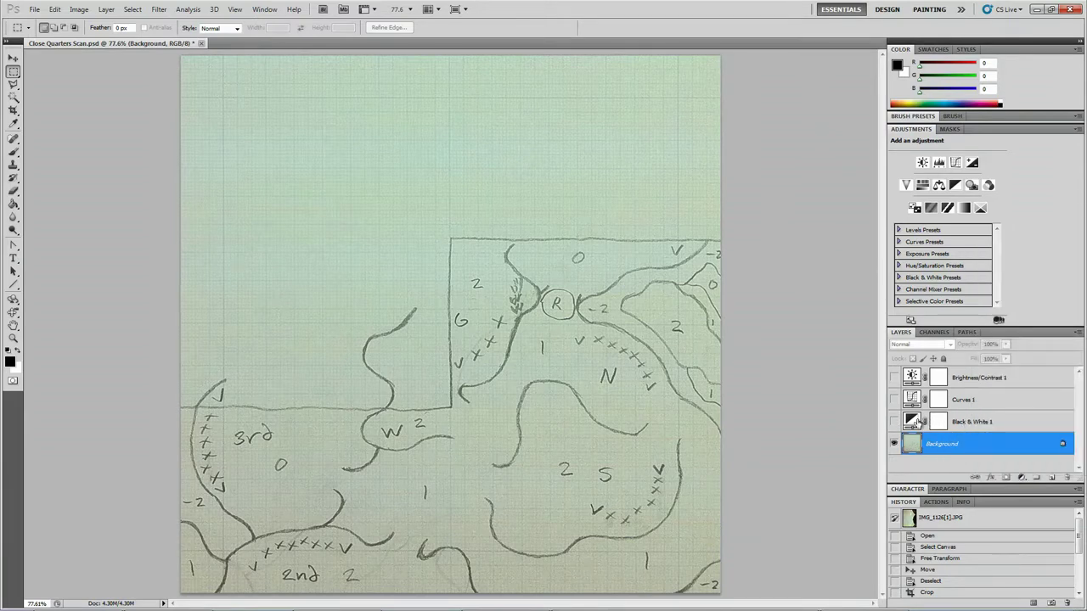
left_click(916, 422)
left_click(894, 422)
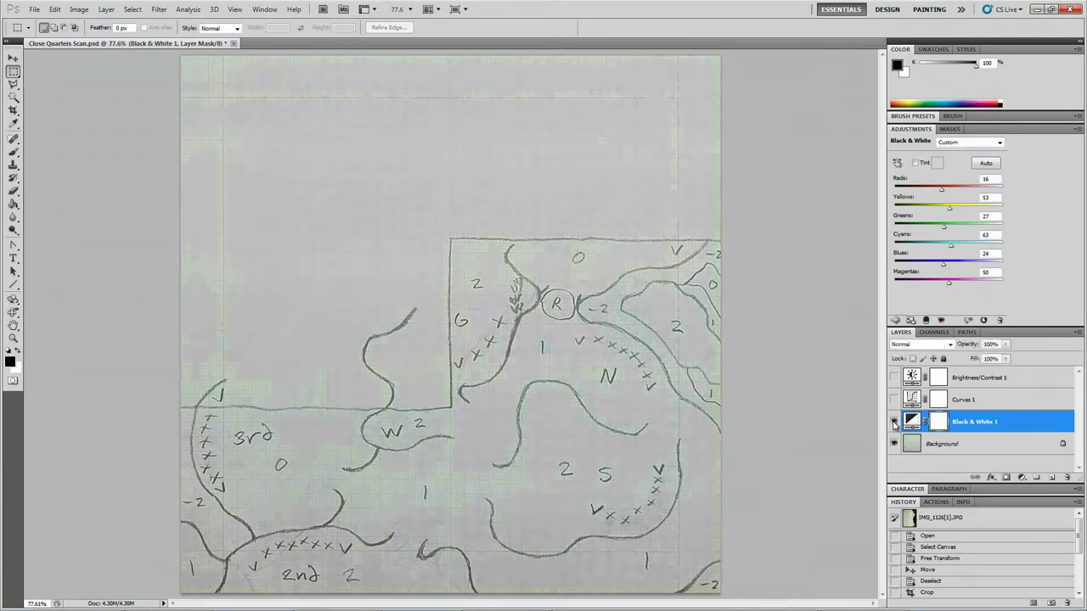
left_click(894, 422)
Step: Show the Curves 1 layer and apply the Increase Contrast (RGB) preset
left_click(911, 399)
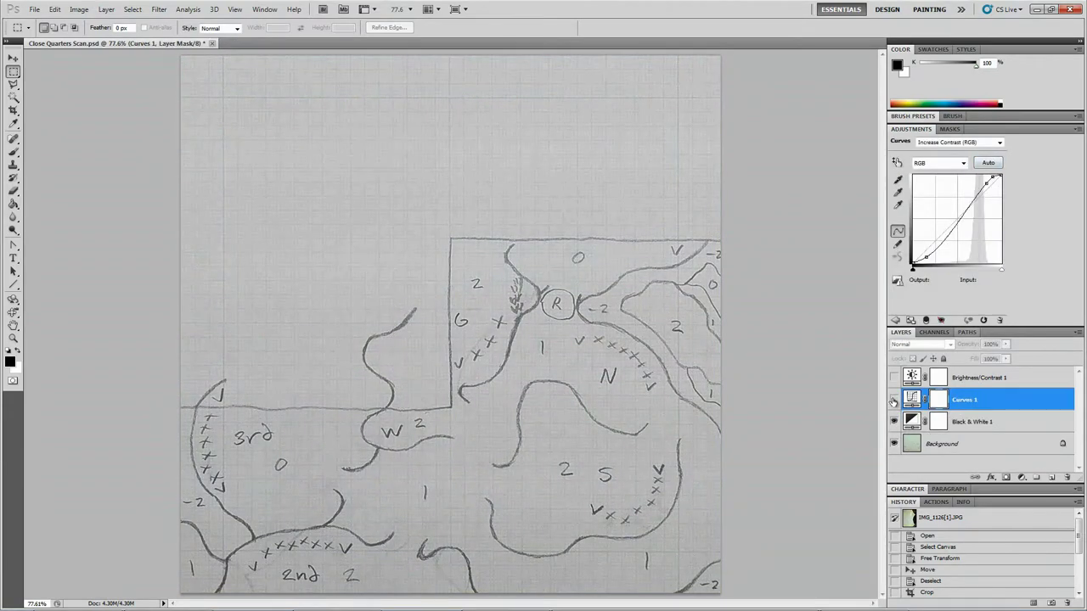
left_click(893, 399)
left_click(950, 144)
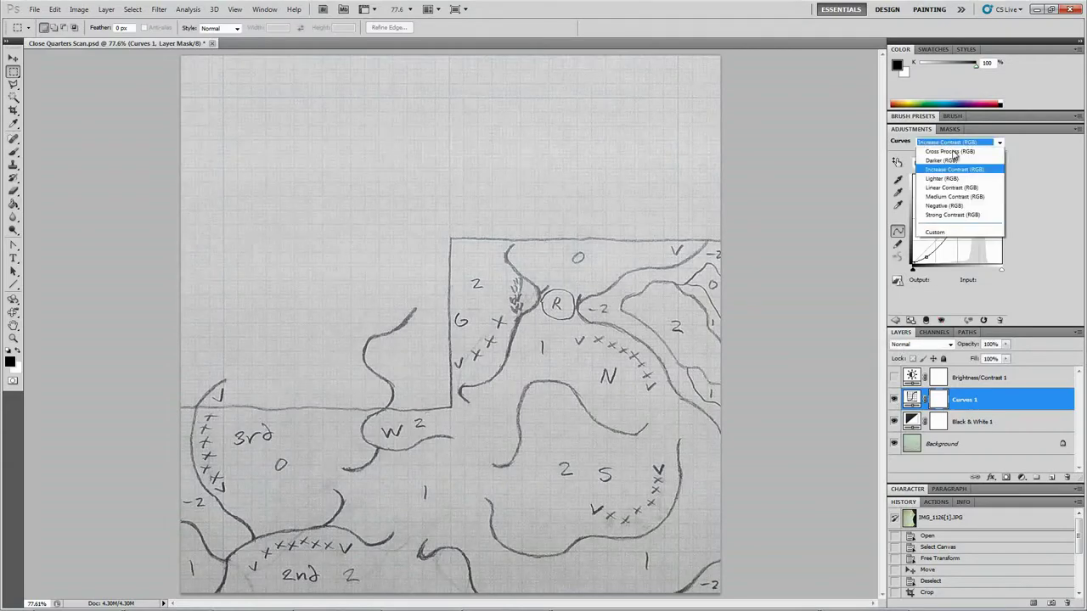
left_click(965, 201)
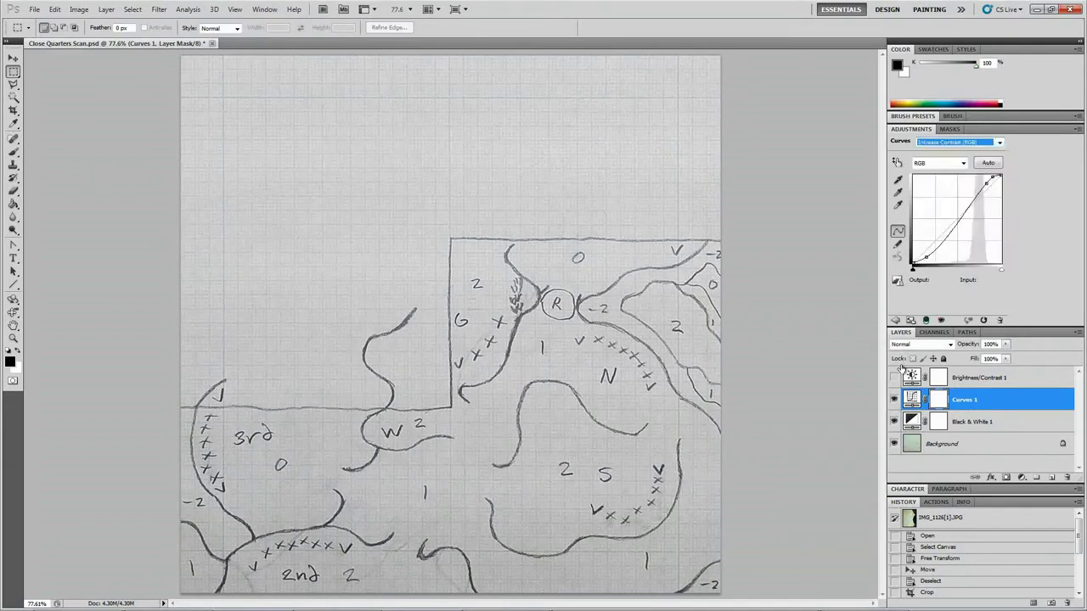
Step: Show the Brightness/Contrast 1 layer with brightness about 73 and contrast -25
left_click(909, 374)
left_click(893, 377)
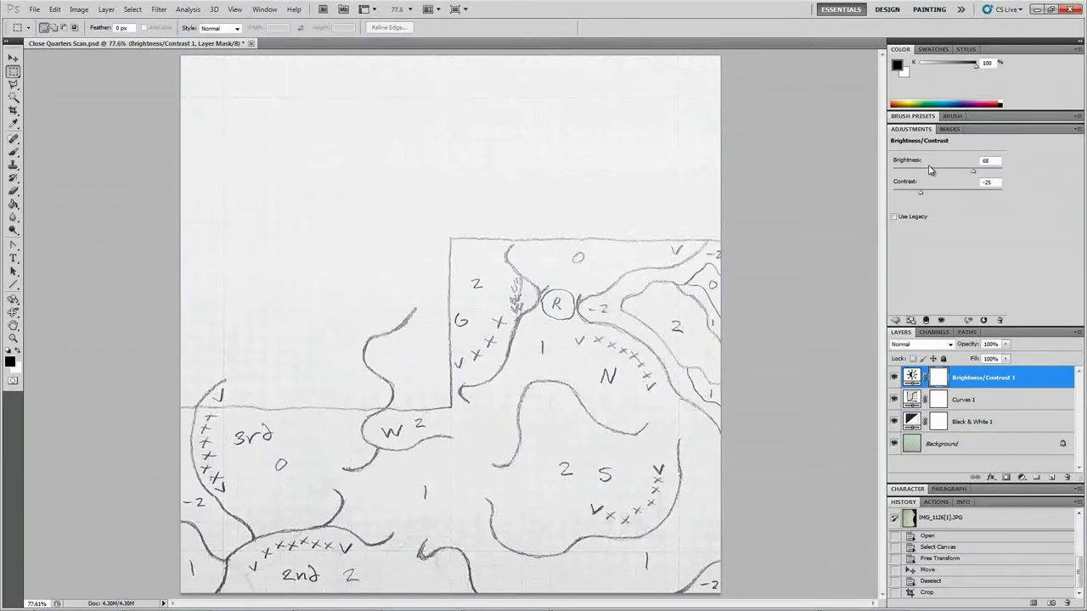
mouse_move(976, 172)
left_mouse_down()
mouse_move(958, 170)
mouse_move(979, 170)
left_mouse_up()
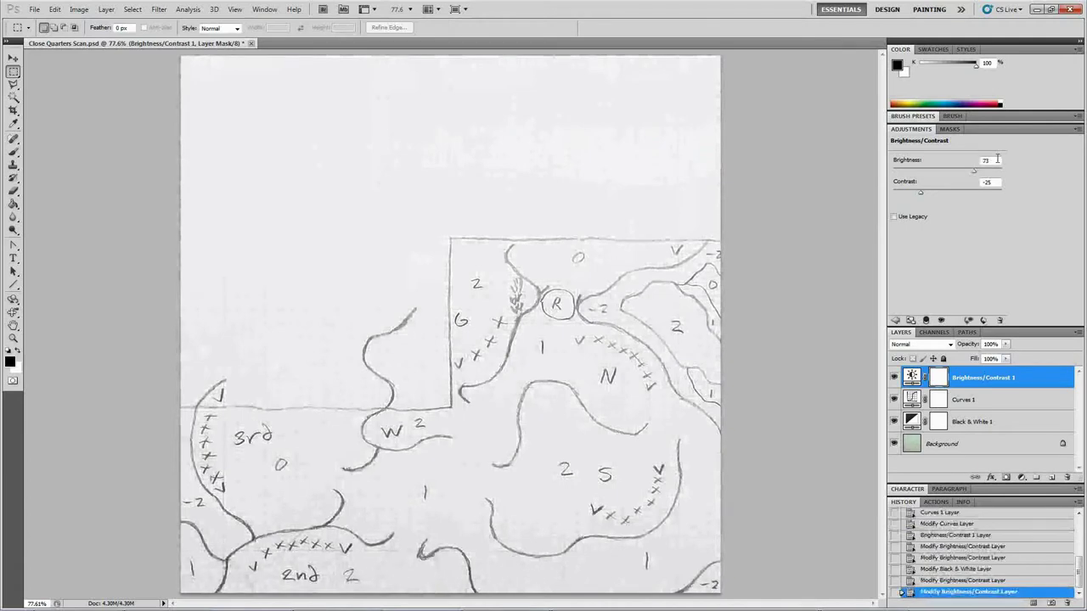
left_click(987, 160)
Step: Set up a Save for Web PNG-24 export at 1520 × 1520 with proportions unlinked
left_click(34, 10)
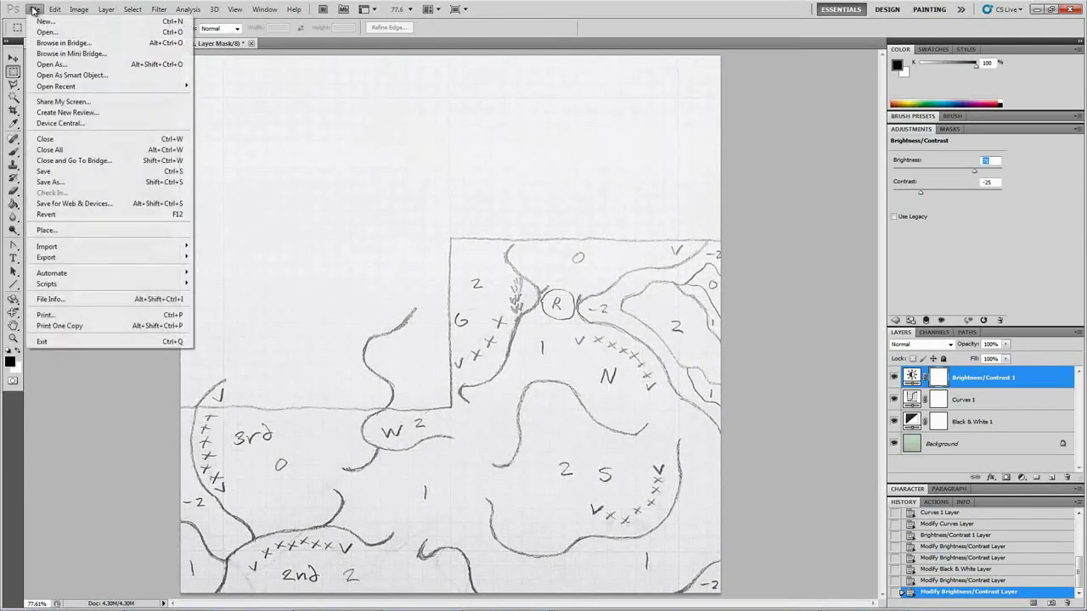
left_click(90, 206)
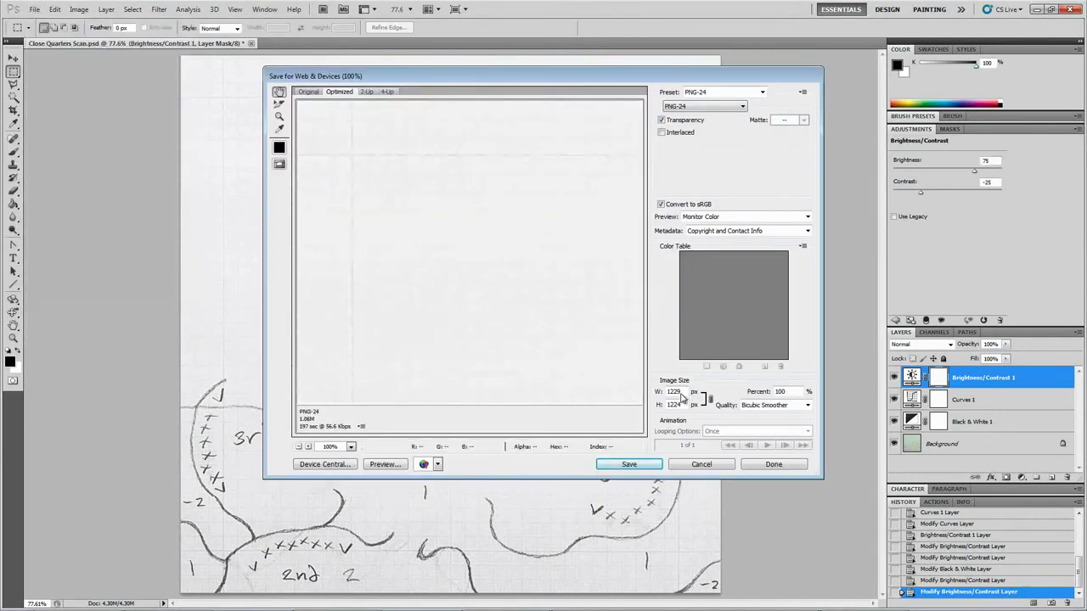
left_click(710, 400)
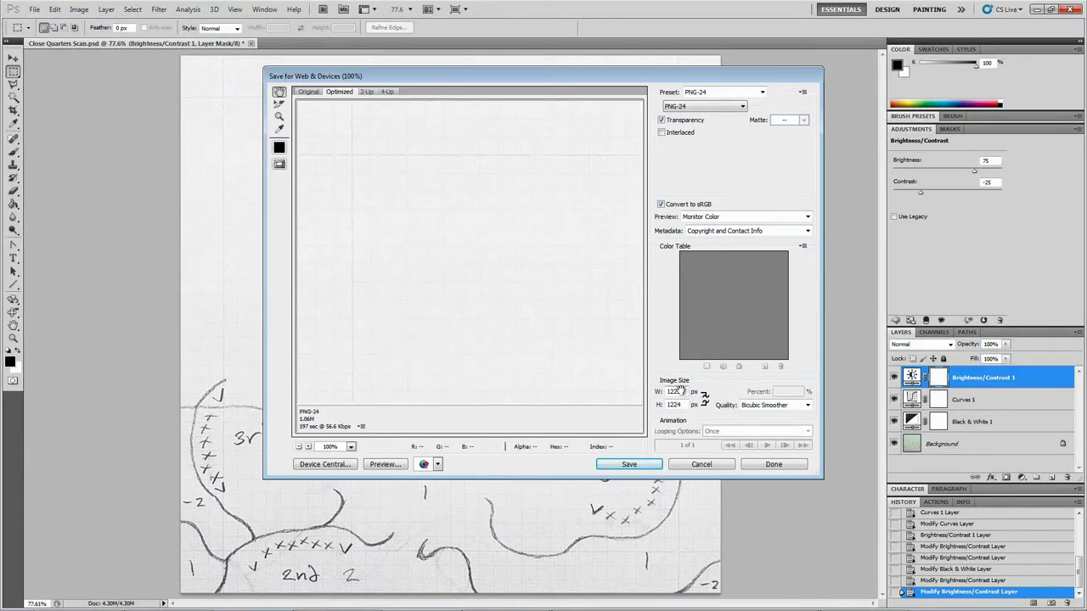
double_click(681, 392)
type("0")
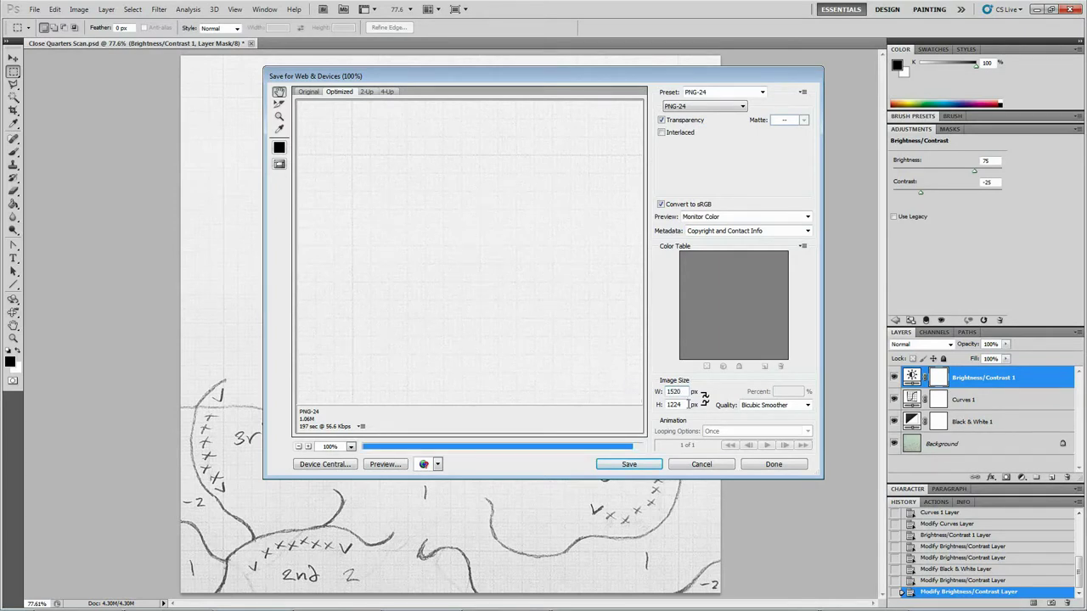
double_click(666, 405)
type("1")
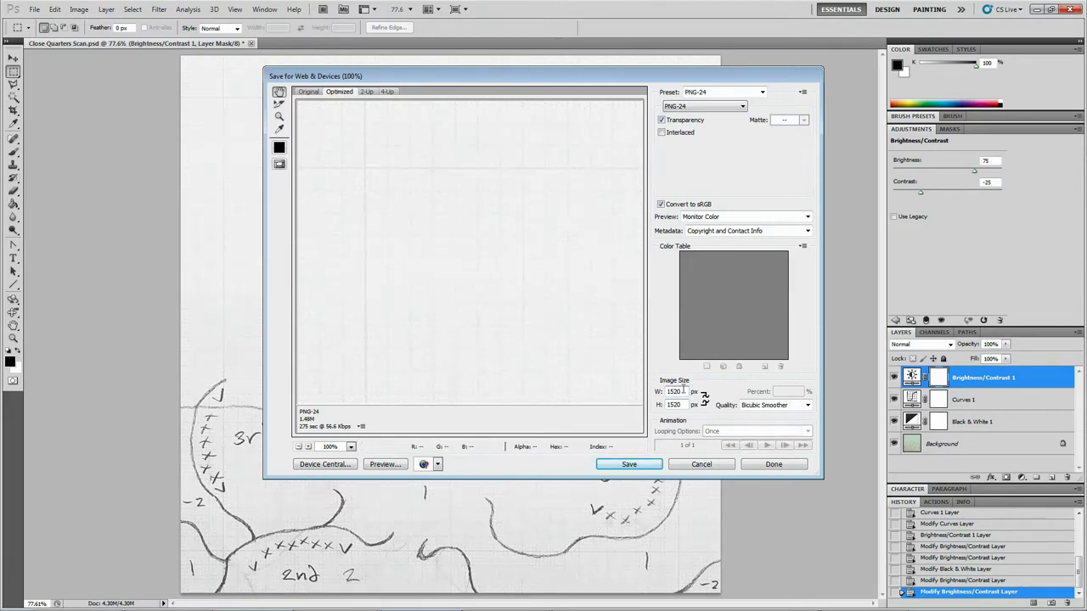
Step: Save the export over the existing Close-Quarters-Scan.png
left_click(636, 467)
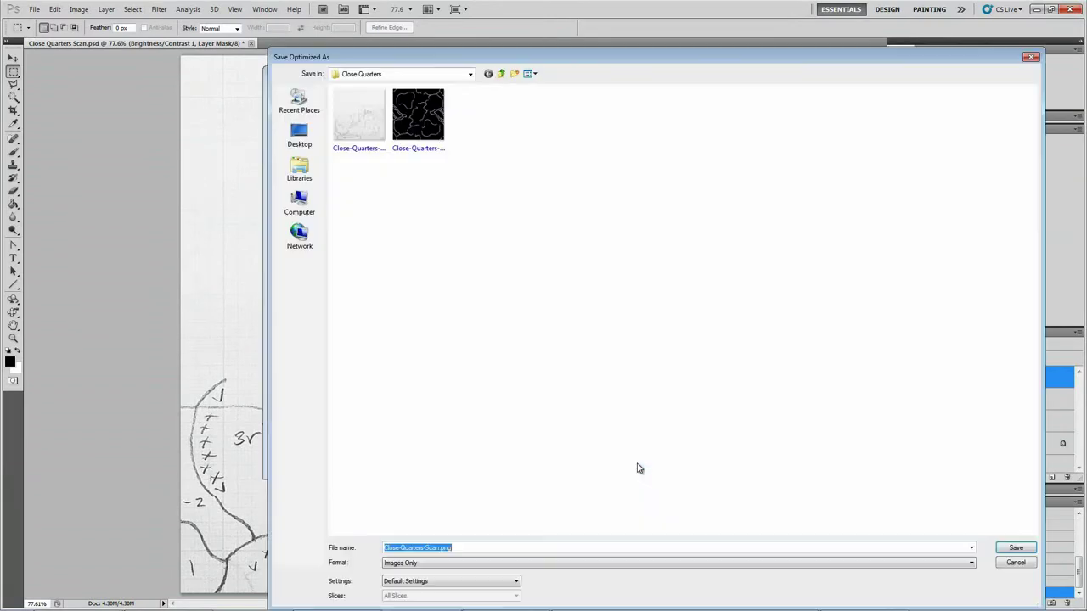
left_click(360, 126)
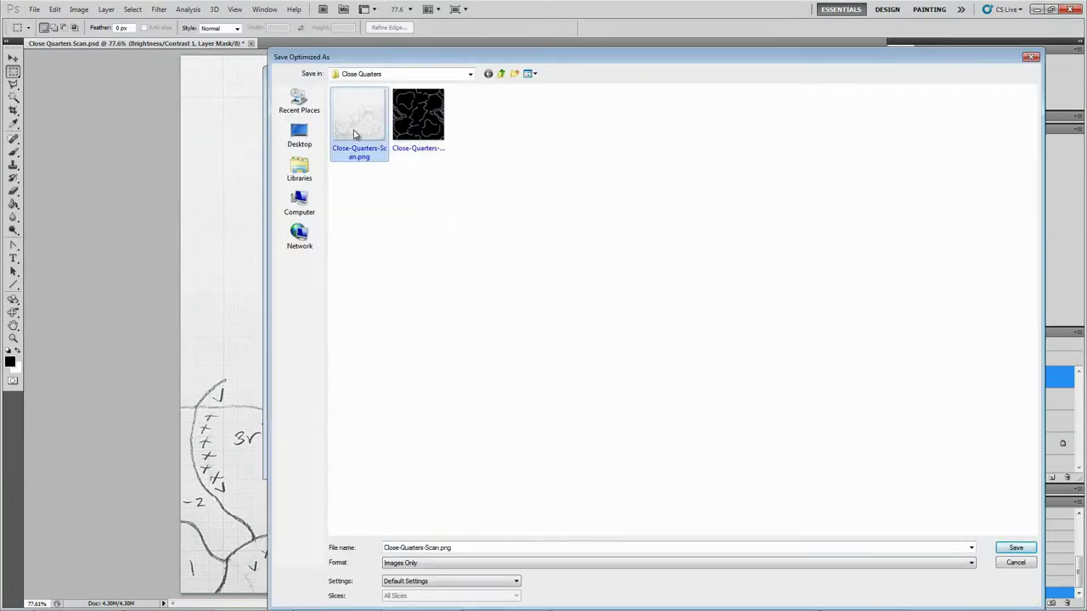
left_click(1018, 549)
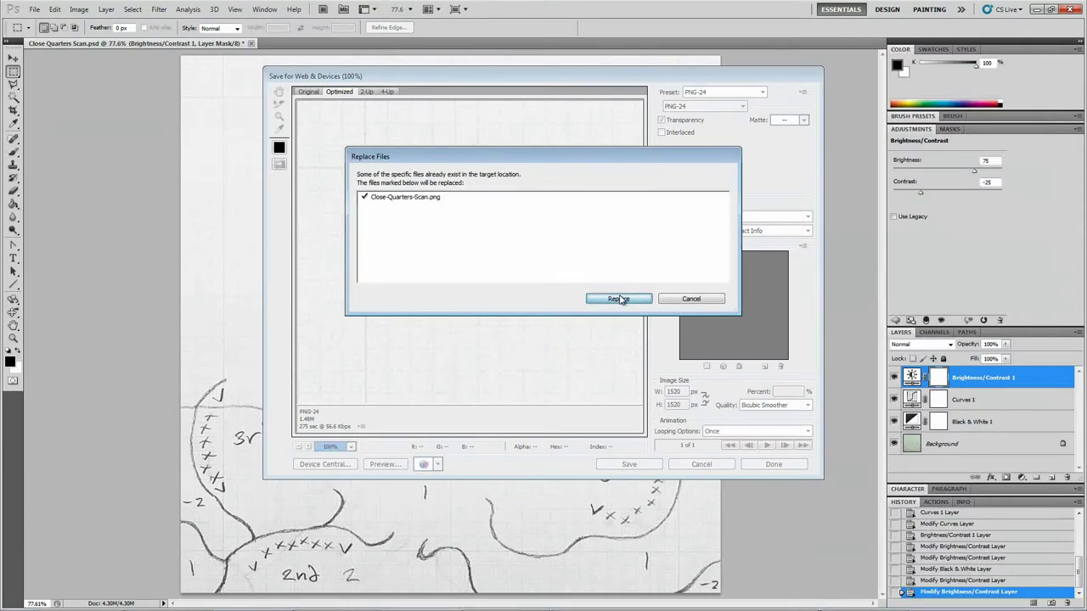
left_click(620, 299)
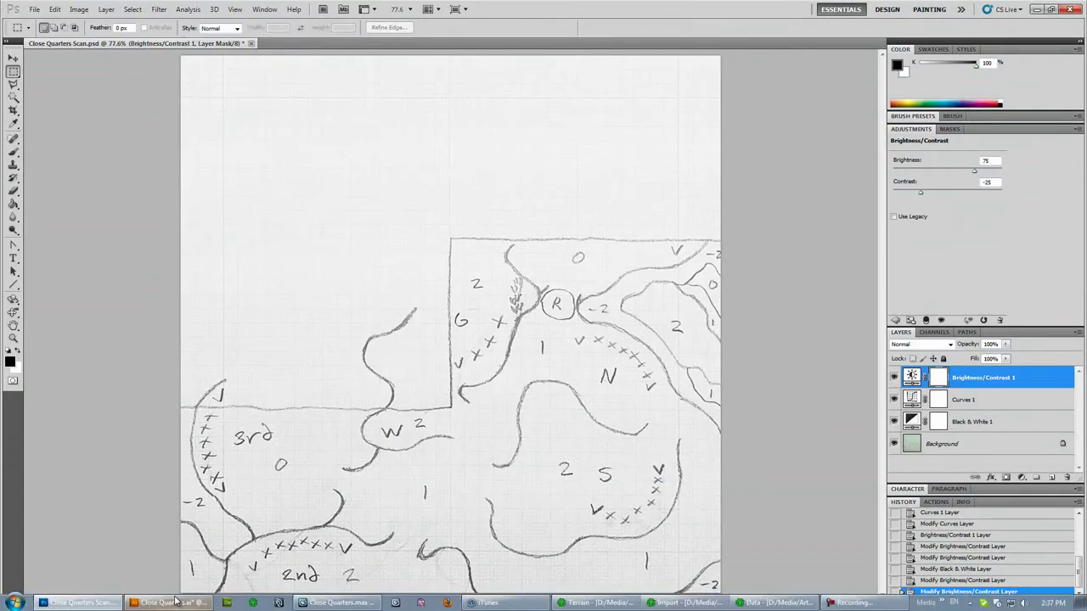
Step: Open Close-Quarters-Scan.png as a document in Illustrator
left_click(171, 603)
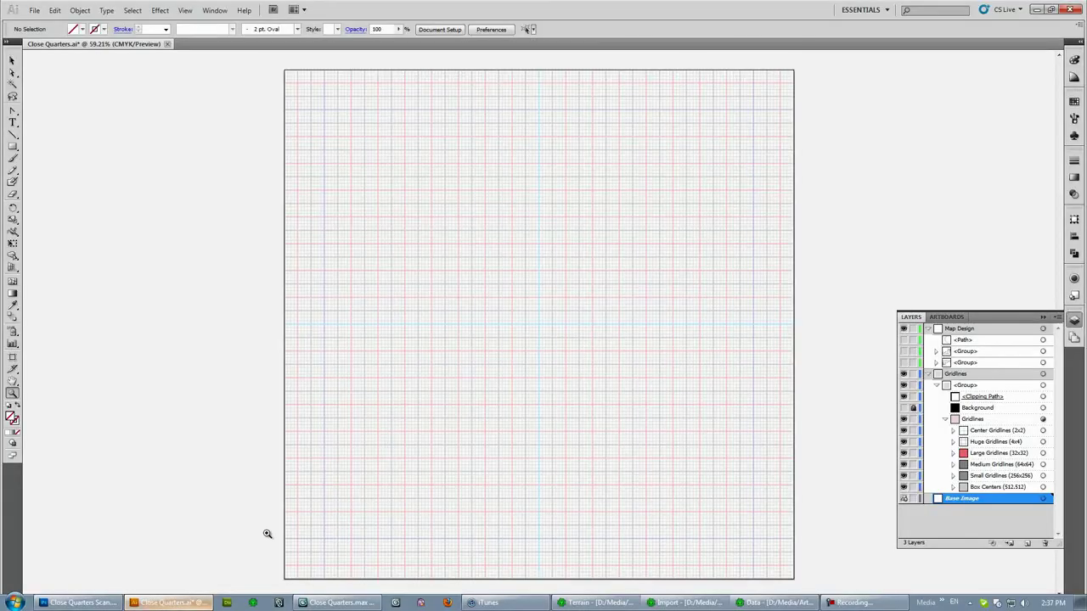
left_click(34, 10)
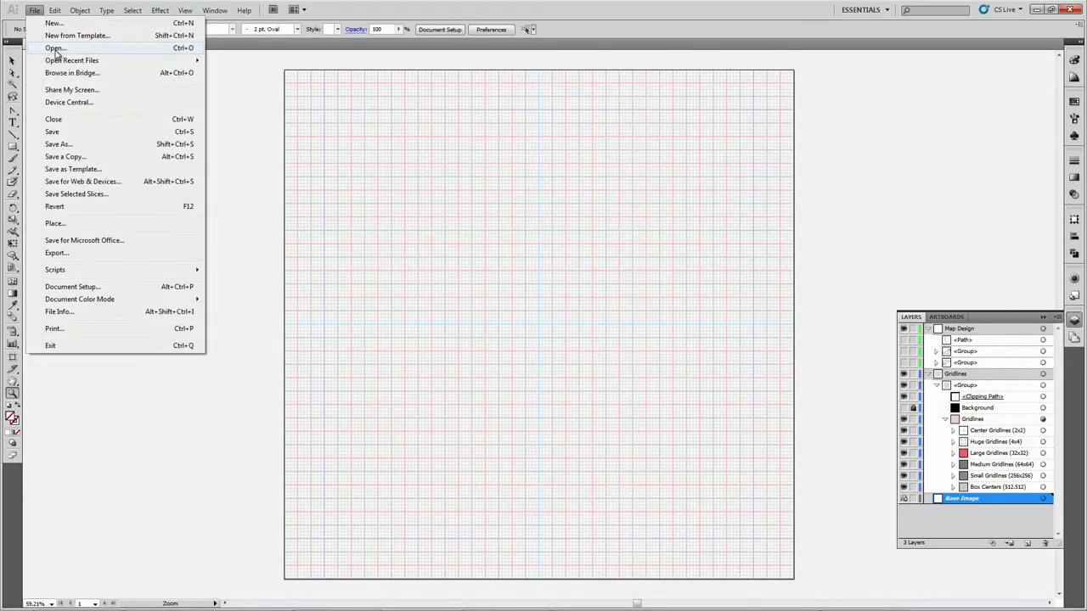
left_click(56, 48)
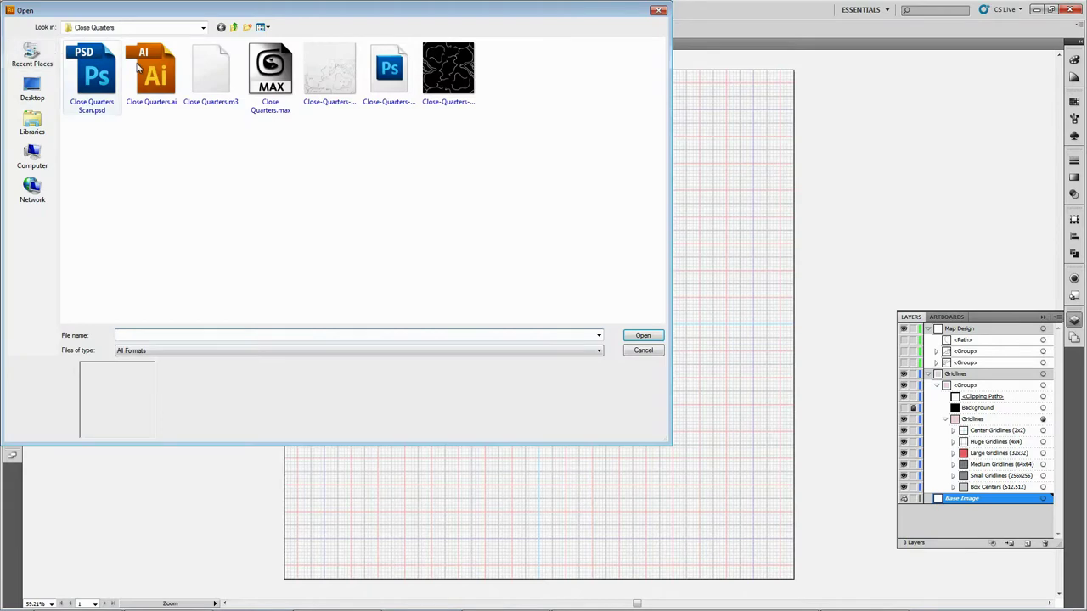
left_click(321, 81)
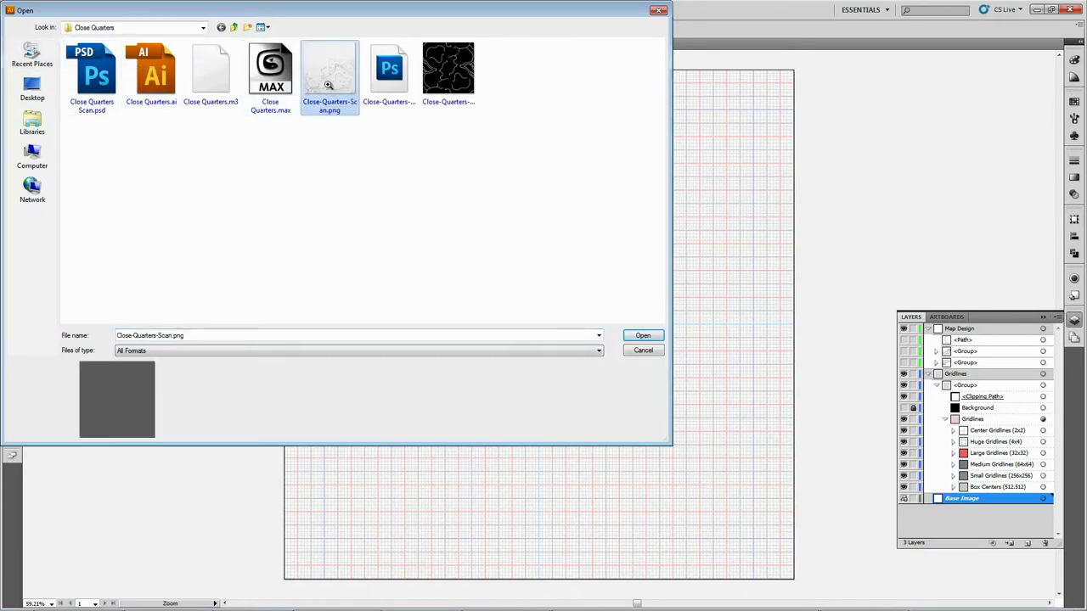
double_click(328, 85)
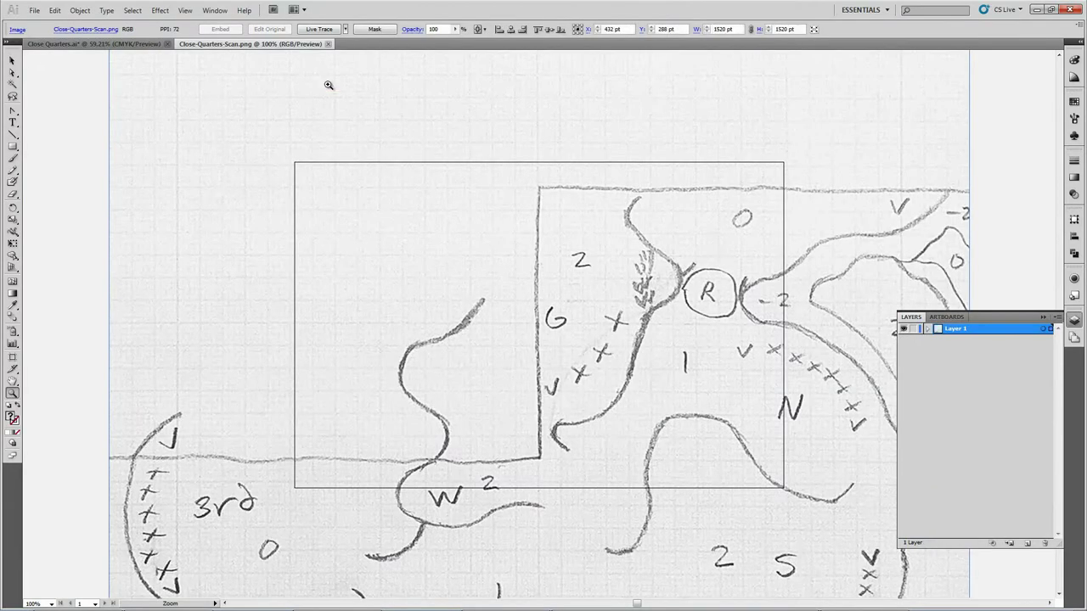
Step: Copy the scan image and paste it into Close Quarters.ai
left_click(134, 10)
left_click(55, 10)
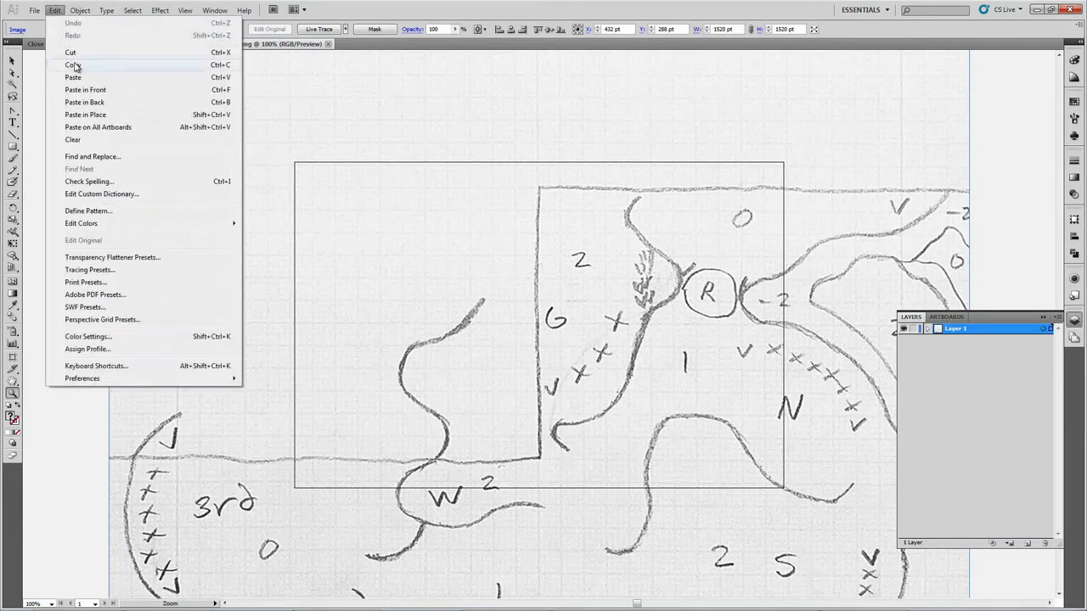
left_click(74, 65)
left_click(85, 46)
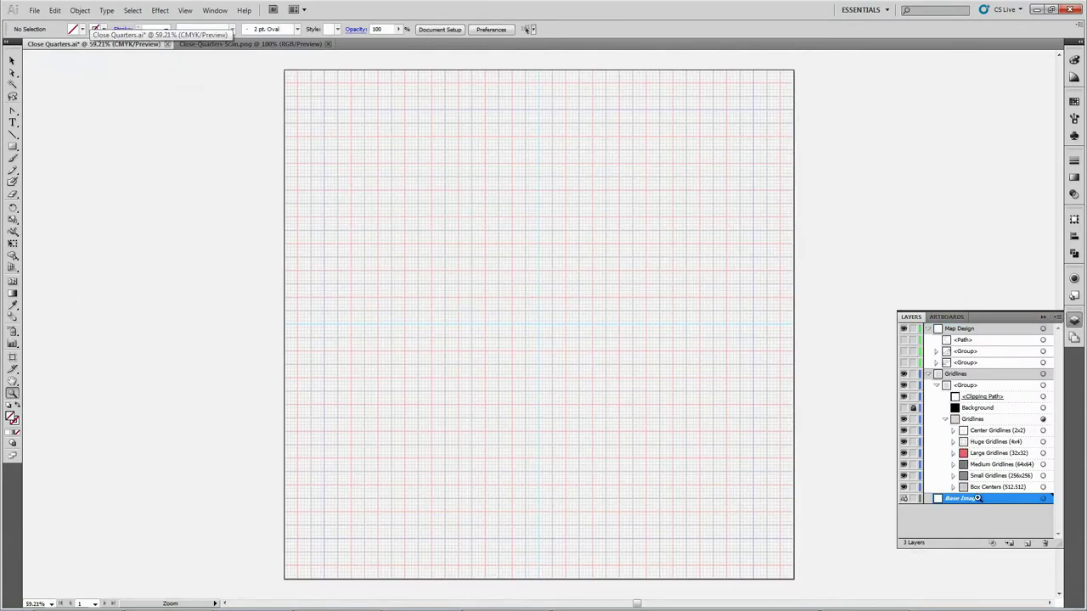
left_click(55, 10)
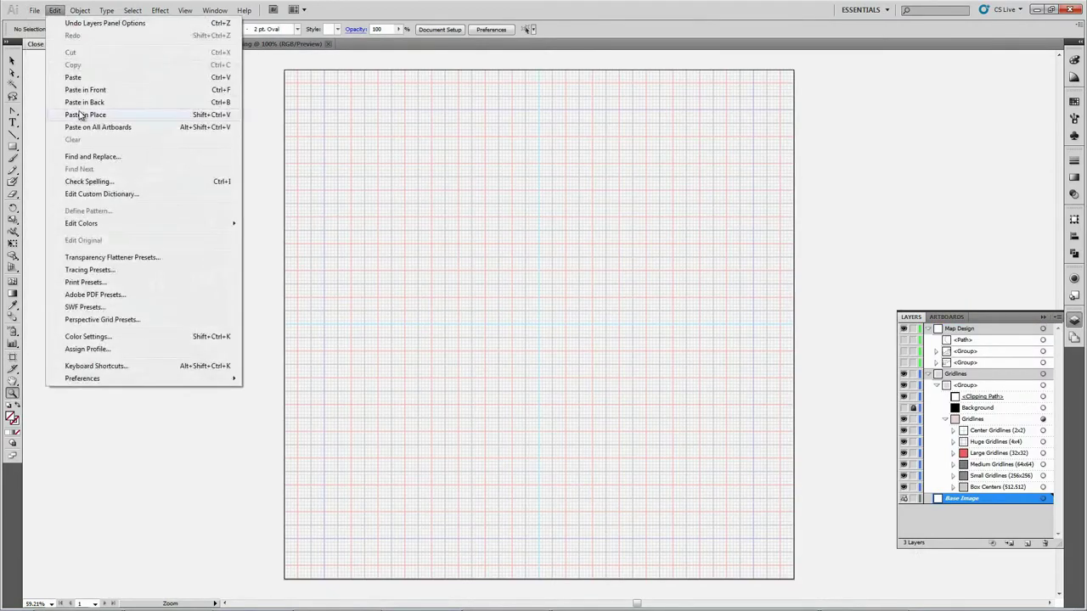
left_click(87, 77)
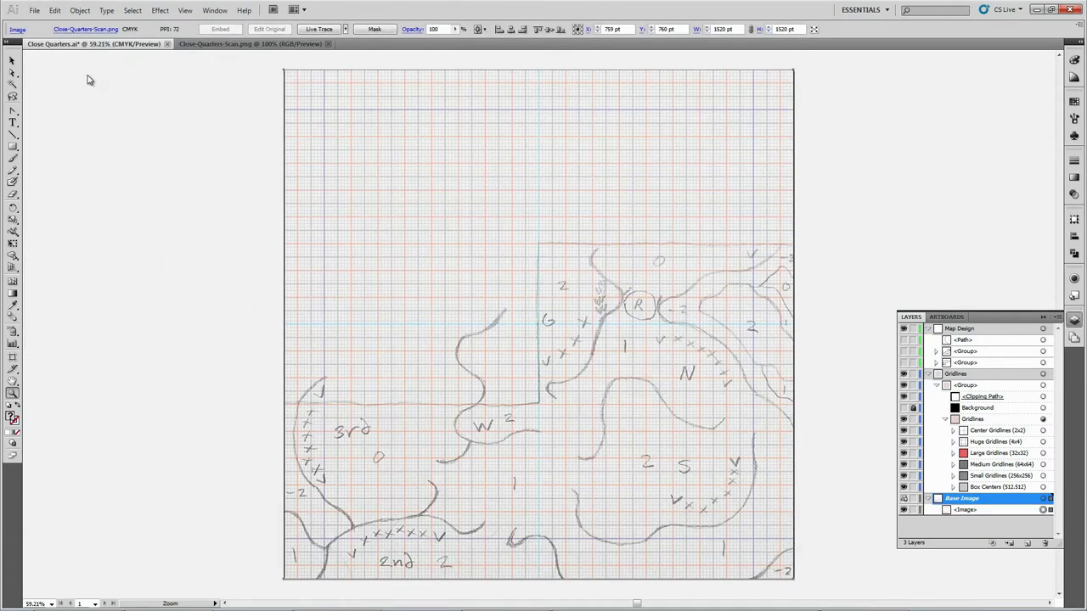
Step: Center the scan horizontally on the artboard, then lock and collapse the Base Image layer
left_click(12, 60)
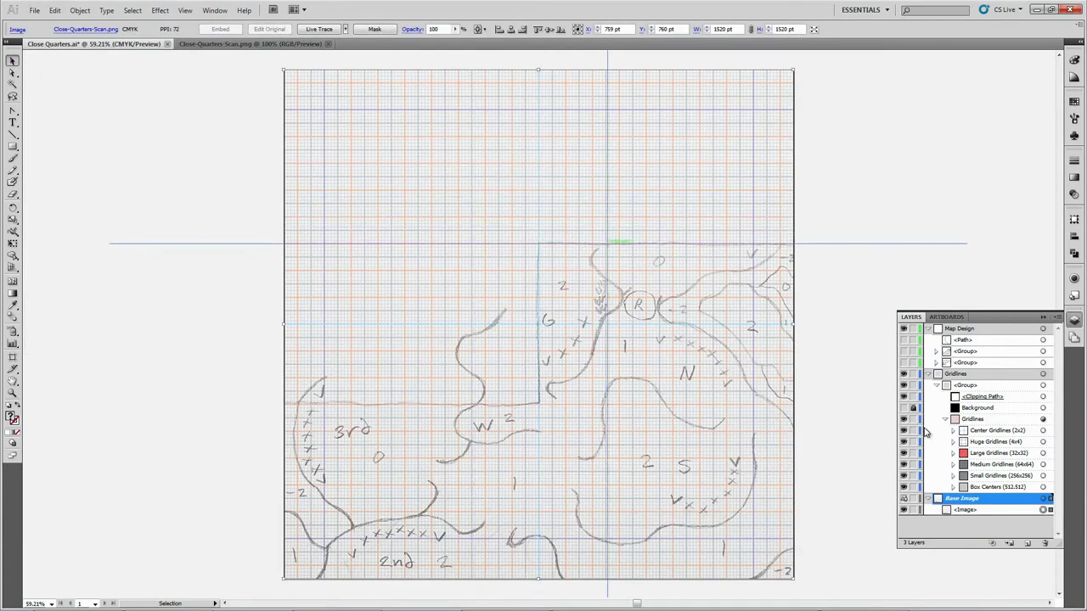
left_click(511, 29)
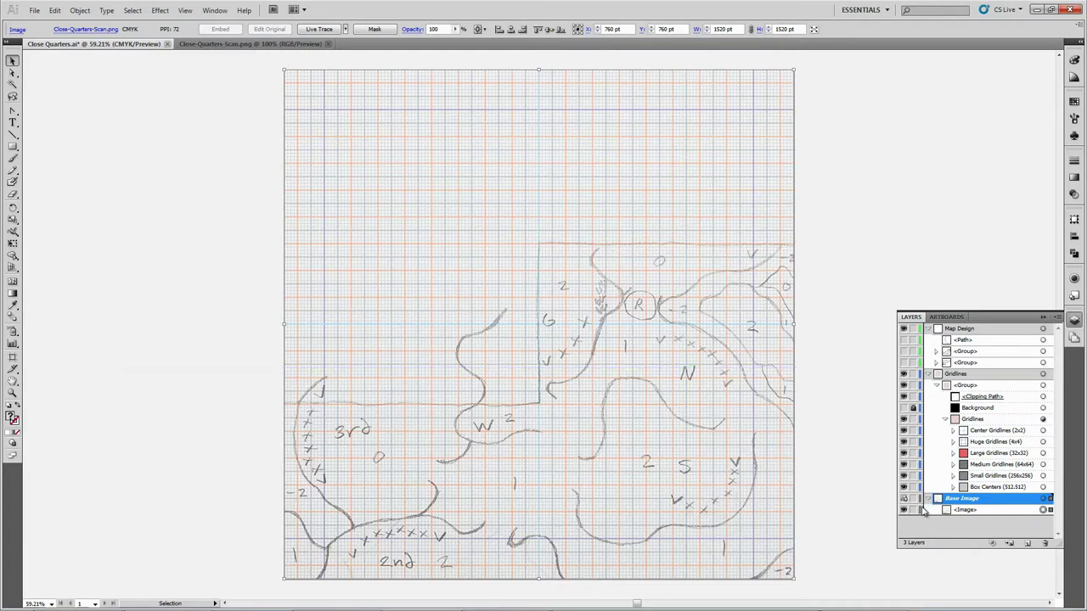
left_click(974, 510)
left_click(913, 500)
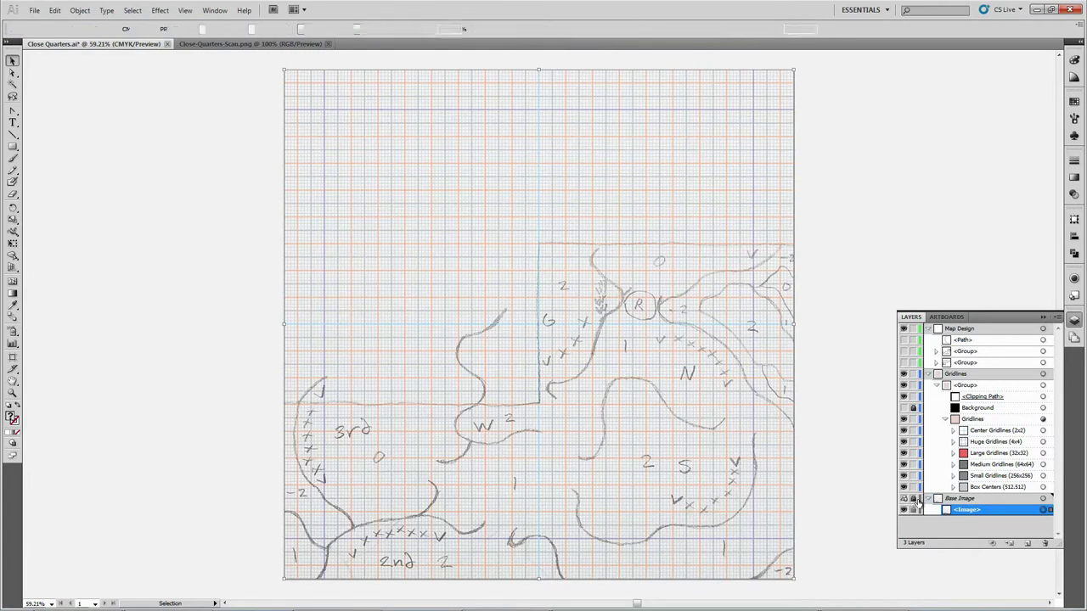
left_click(928, 500)
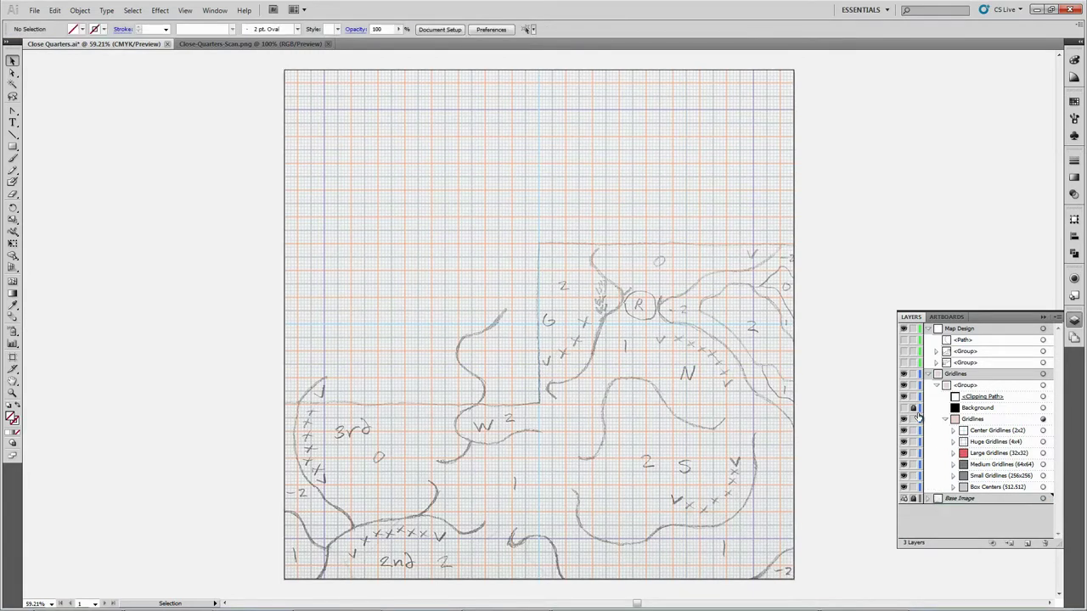
Step: Hide the Box Centers, Small and Medium gridlines, and hide and lock the black Background
mouse_move(903, 488)
left_mouse_down()
mouse_move(903, 442)
mouse_move(904, 490)
left_mouse_up()
left_click(945, 420)
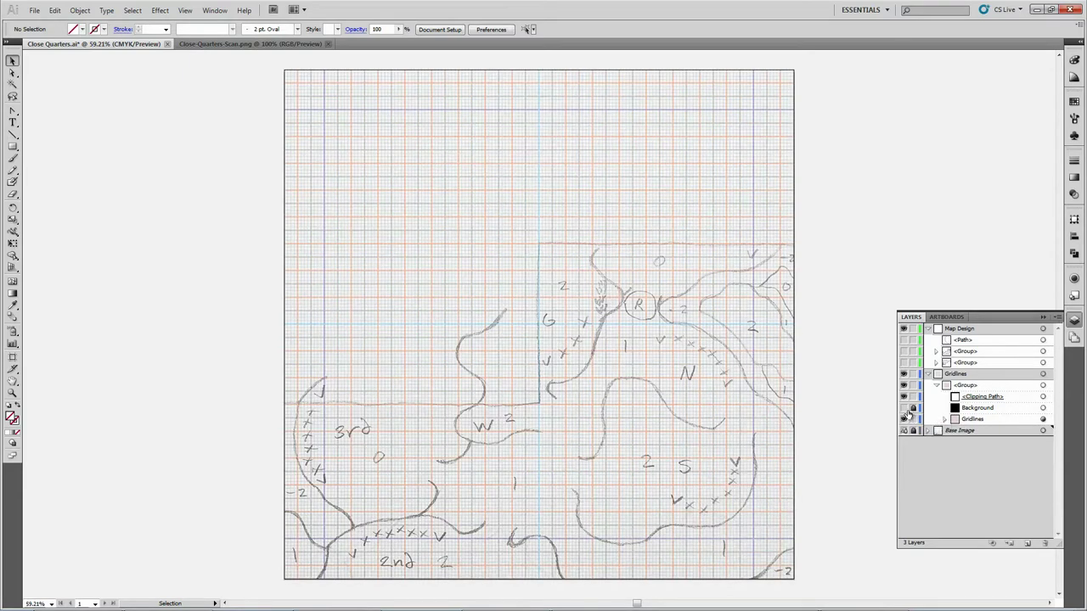
left_click(903, 408)
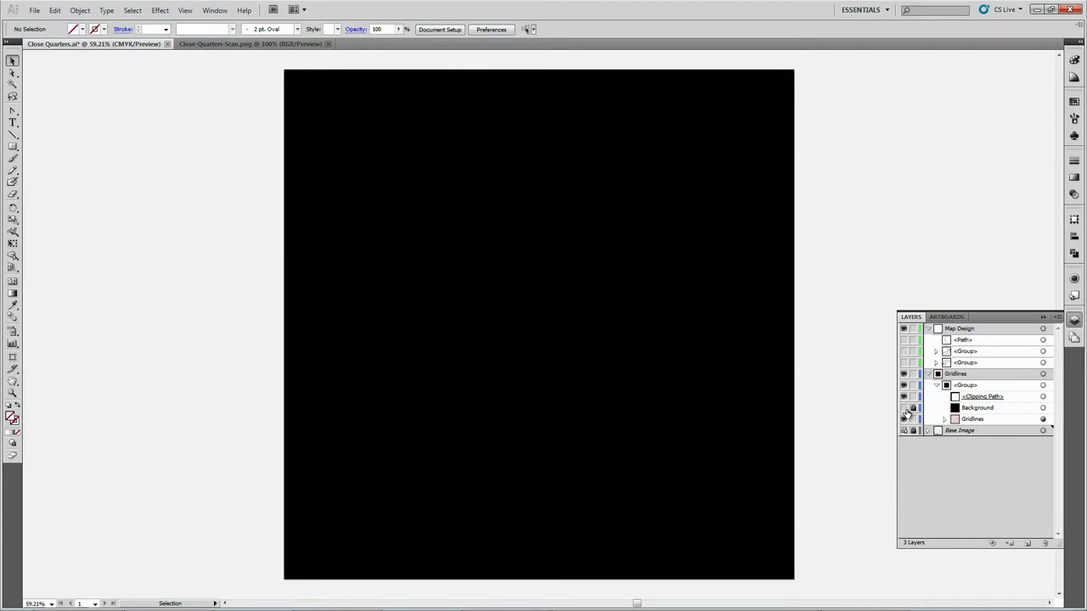
left_click(903, 408)
left_click(912, 408)
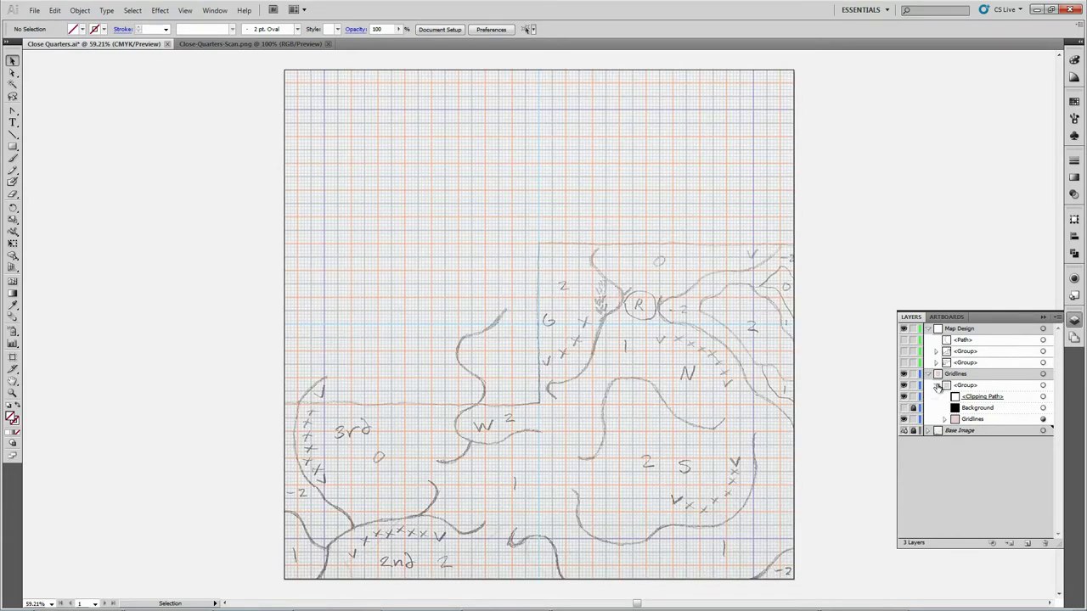
Step: Lock and collapse the Gridlines layer and confirm the Map Design layer name
left_click(913, 373)
left_click(928, 374)
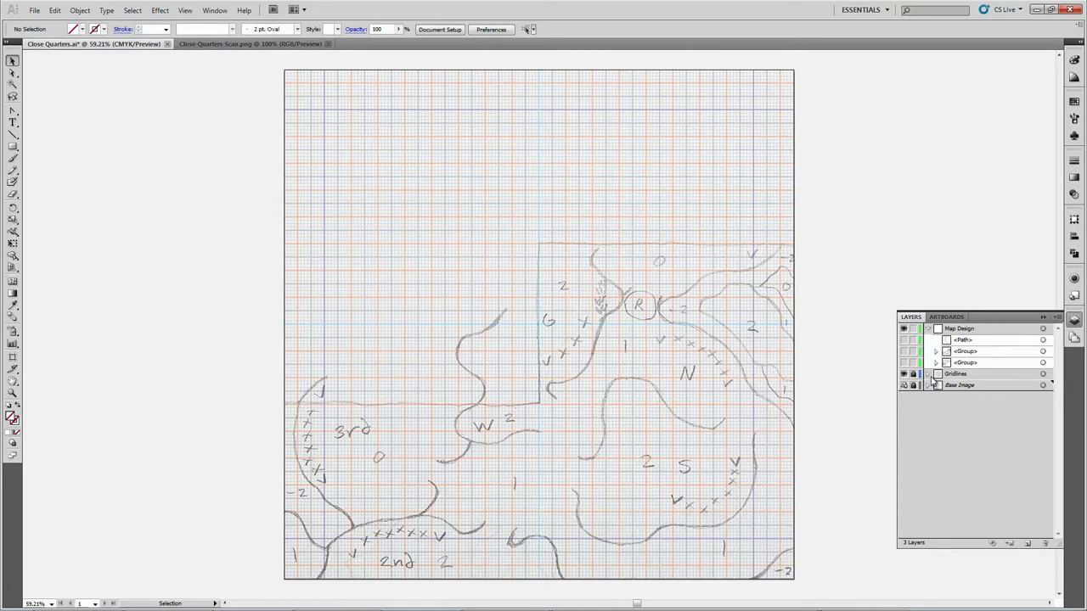
double_click(962, 330)
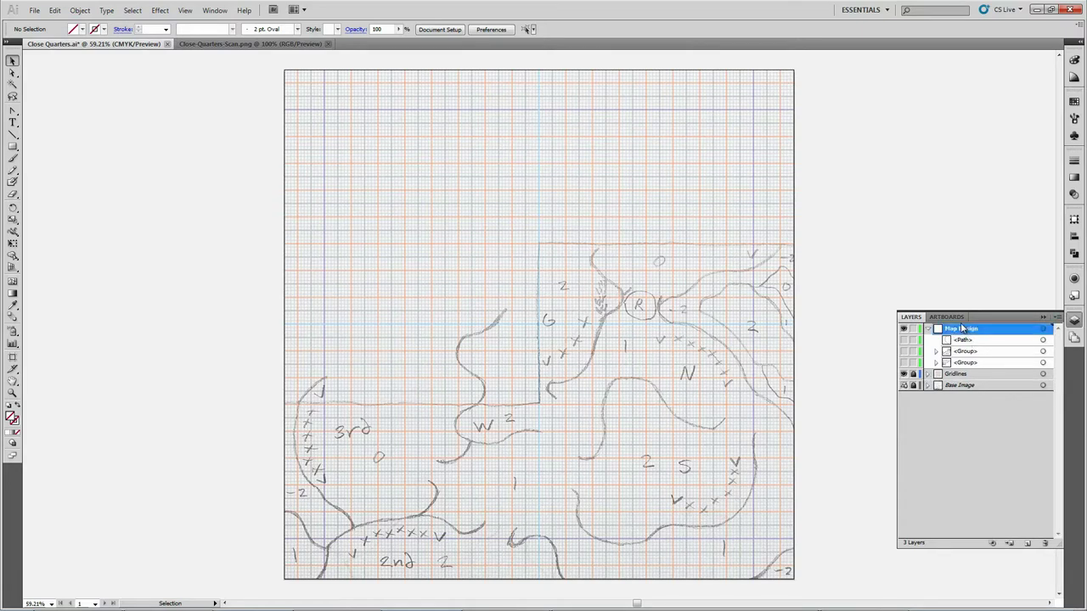
key("Return")
left_click(12, 392)
Step: Zoom into the lower-left 3rd area and draw a two-point Pen path down the cliff line
mouse_move(262, 350)
left_mouse_down()
mouse_move(413, 605)
mouse_move(400, 563)
left_mouse_up()
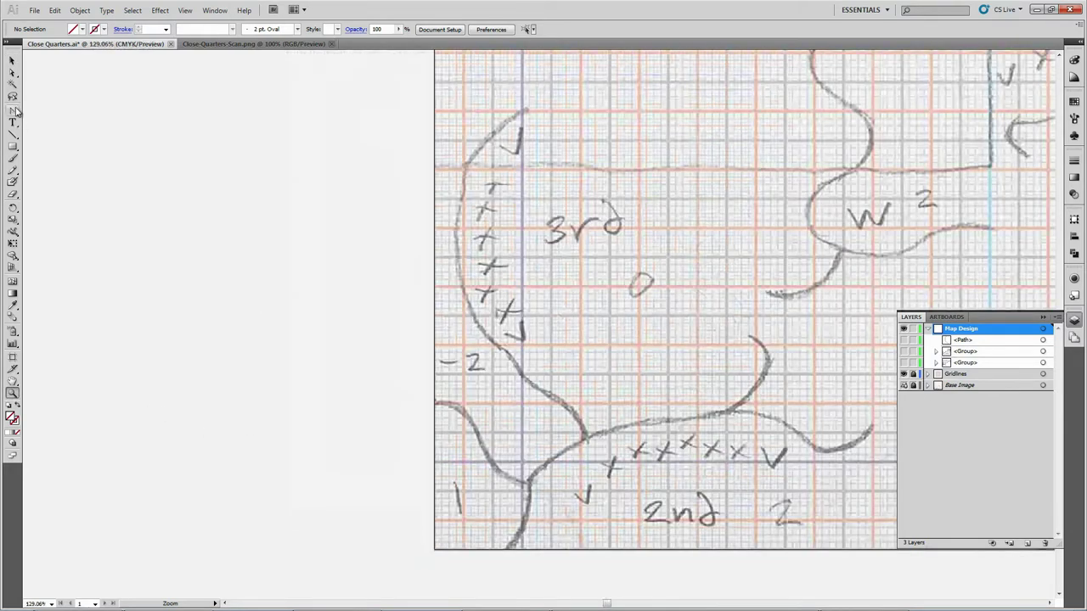
left_click_drag(14, 111, 52, 116)
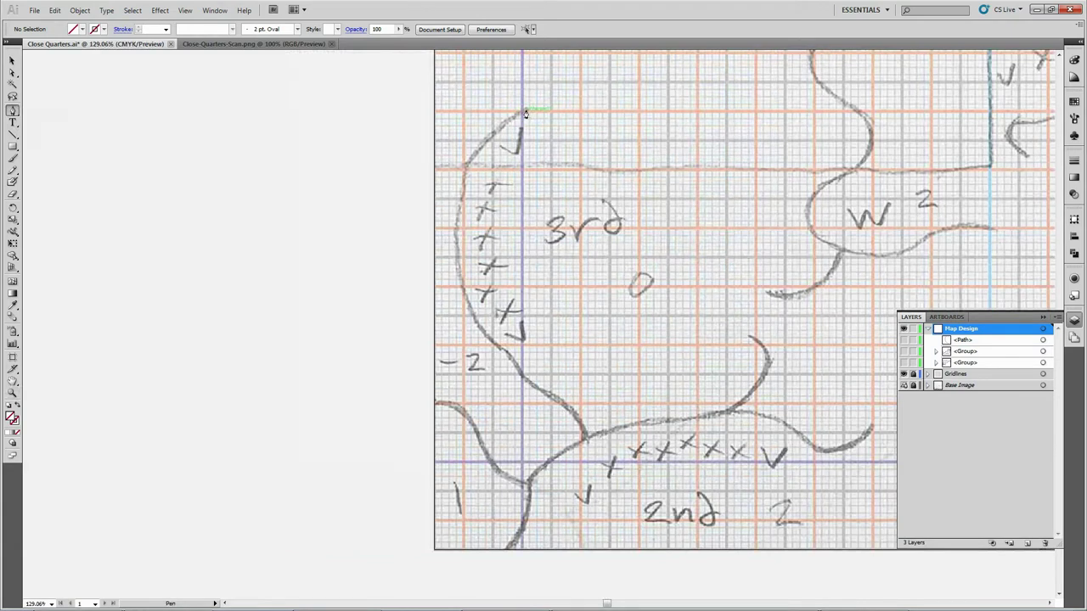
left_click(525, 111)
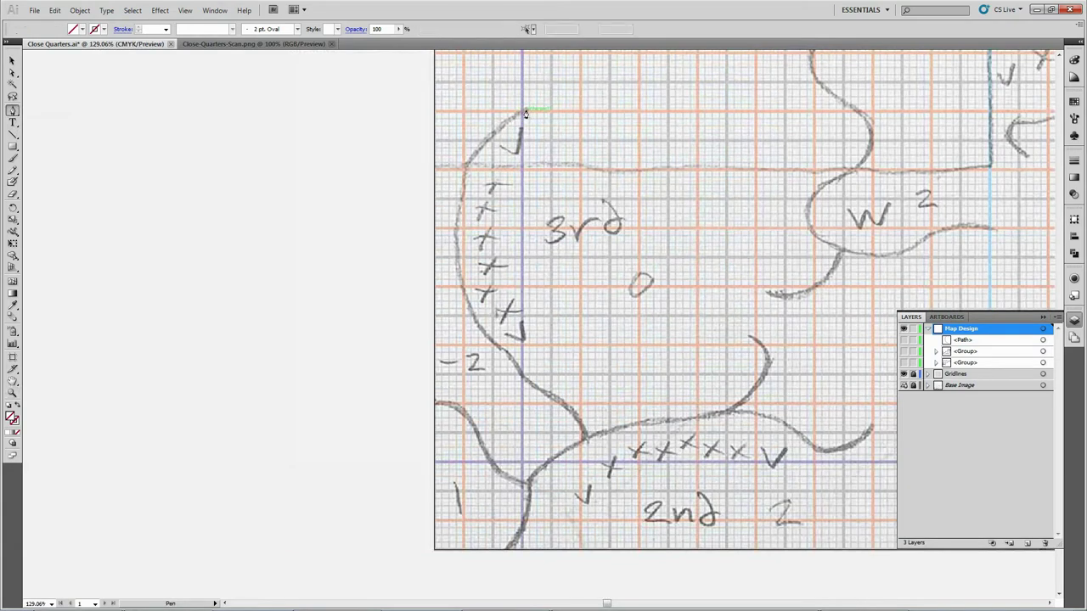
left_click(515, 352)
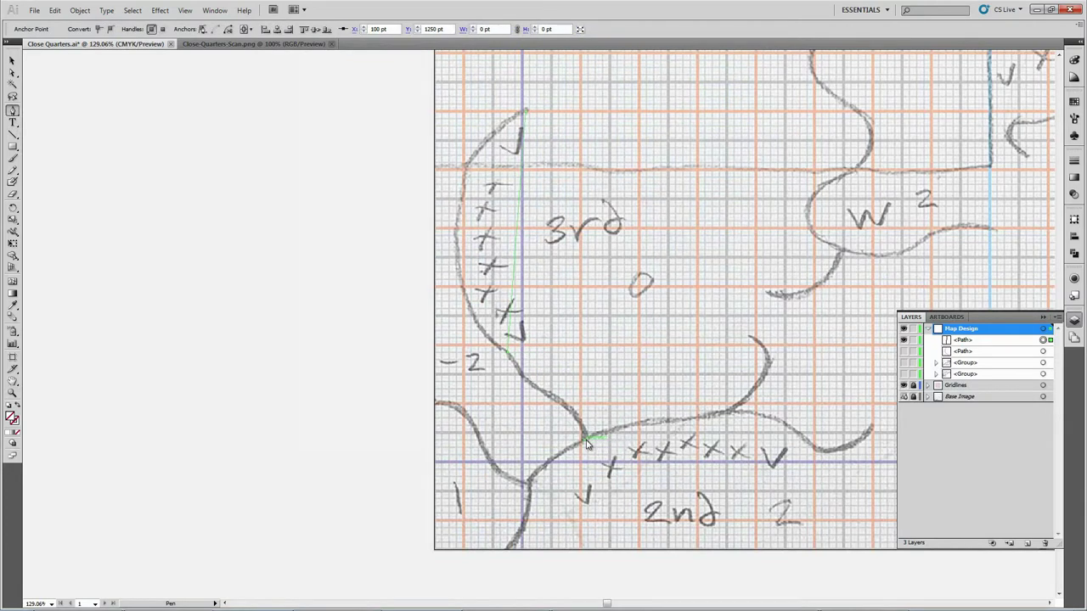
left_click(12, 61)
left_click(517, 237)
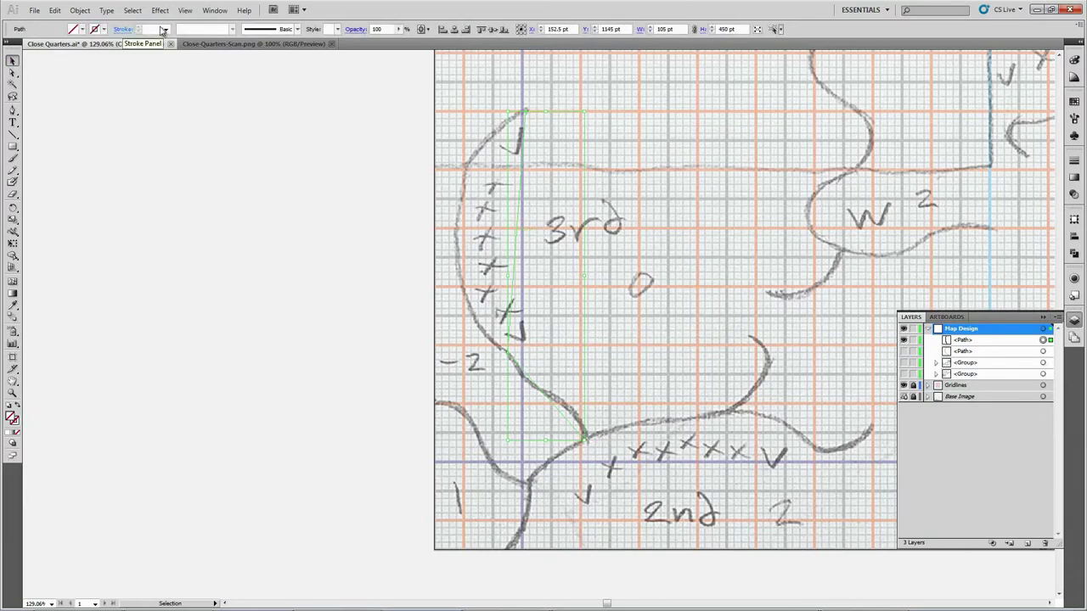
Step: Set the traced path's stroke weight to 10 pt
left_click(165, 29)
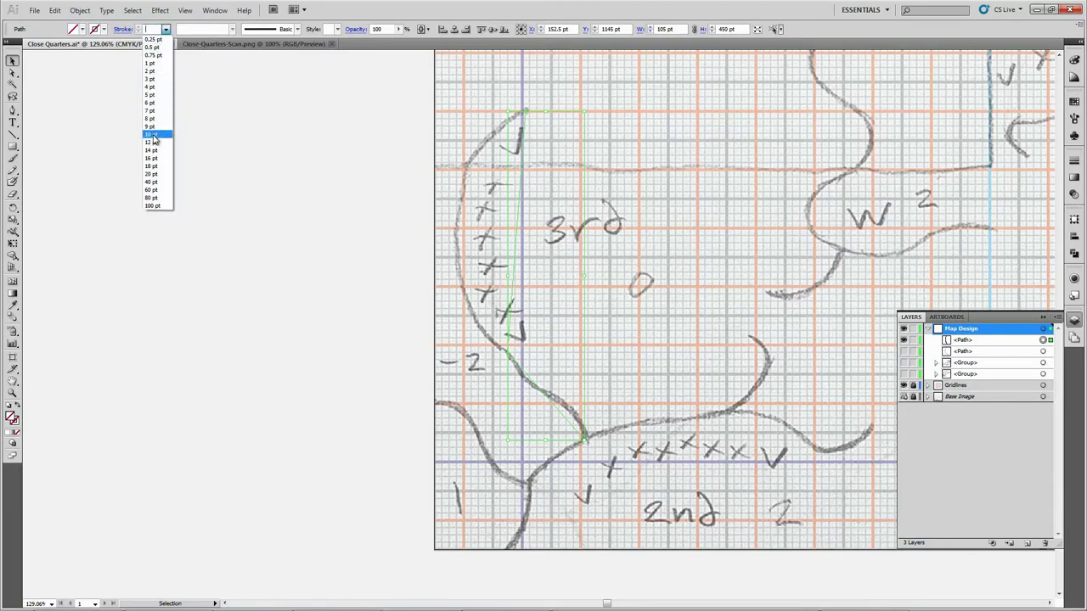
left_click(154, 140)
left_click(122, 29)
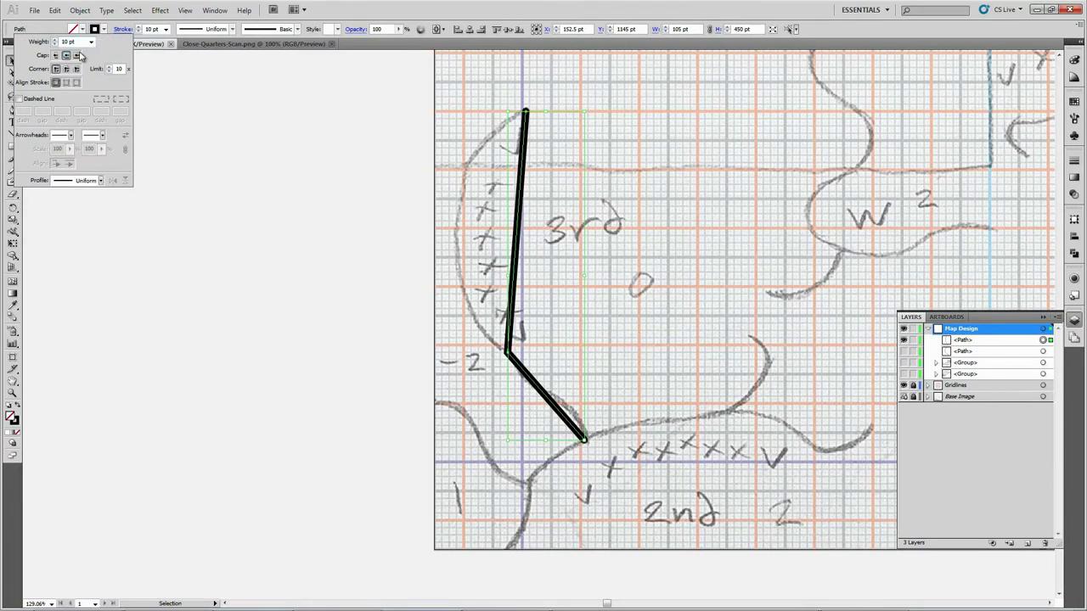
left_click(12, 111)
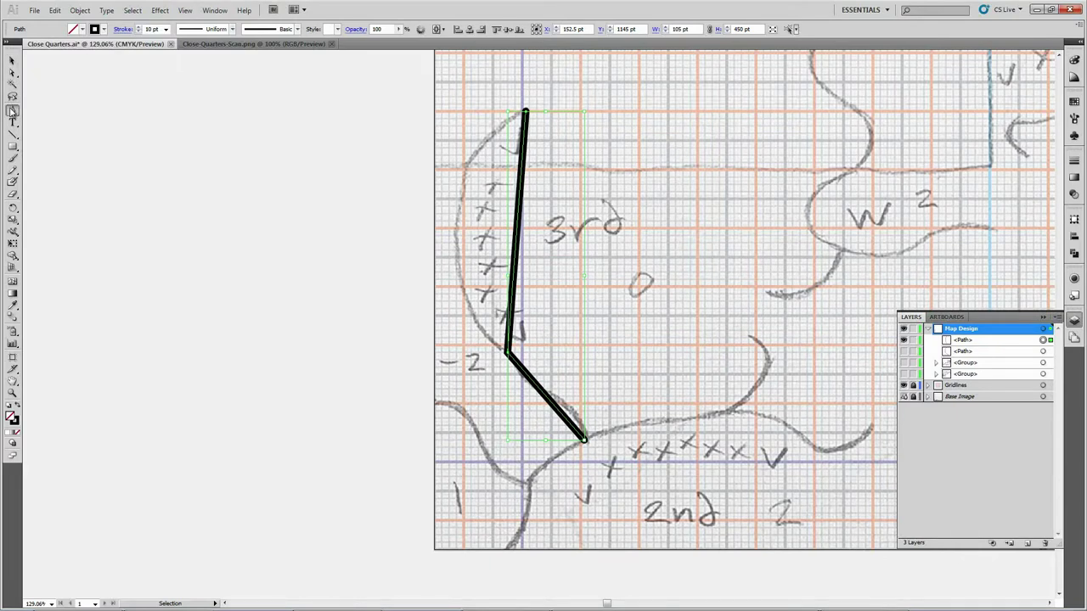
Step: Convert the path's anchors to smooth points, pulling handles at the bend, top and bottom
left_click_drag(12, 110, 49, 148)
left_click(49, 148)
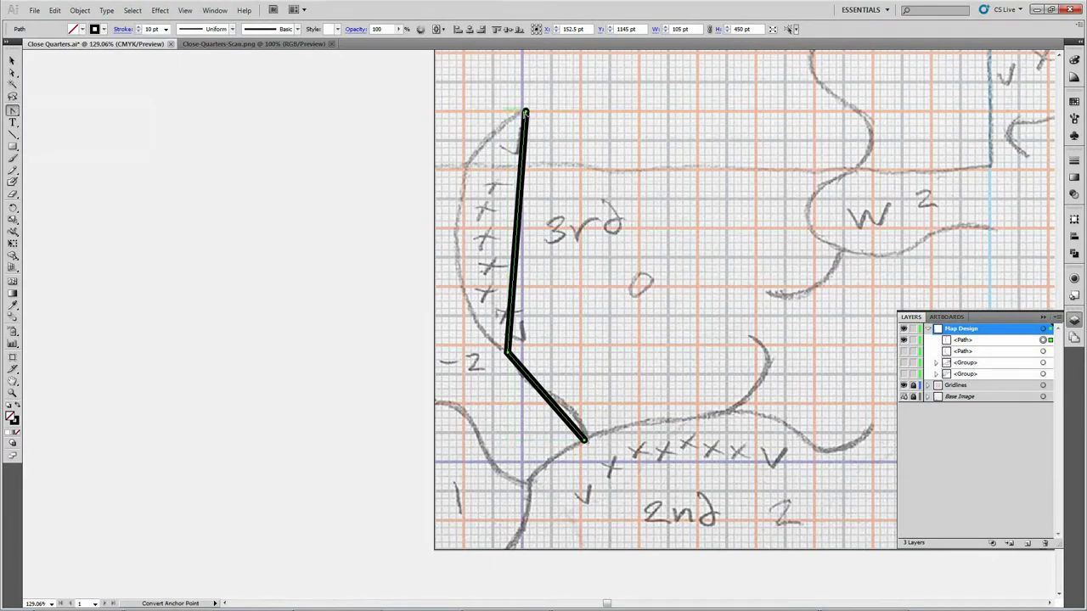
left_click_drag(509, 356, 600, 426)
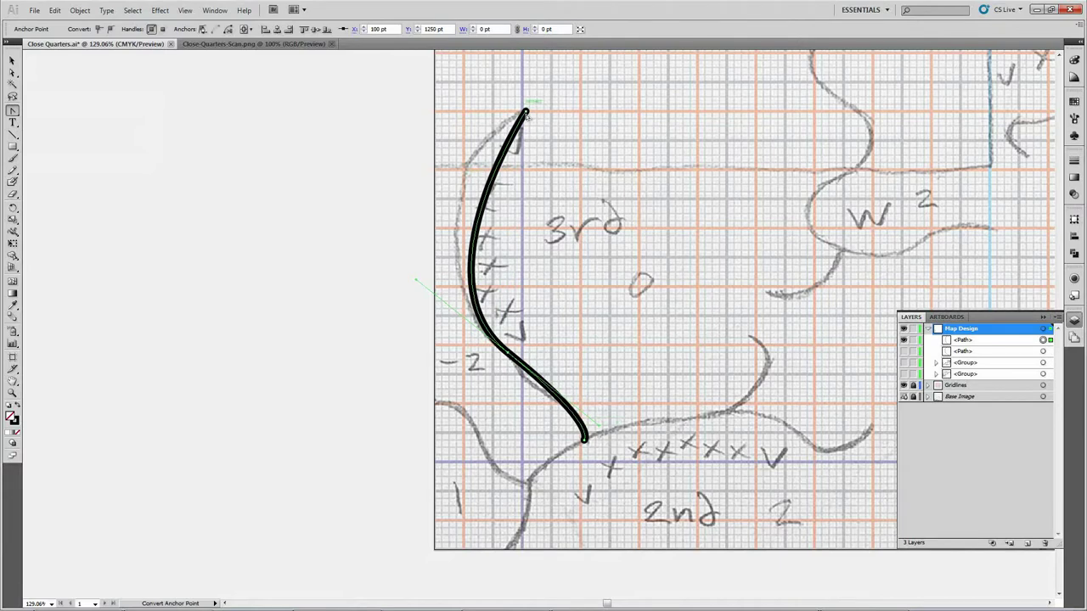
left_click_drag(526, 113, 452, 136)
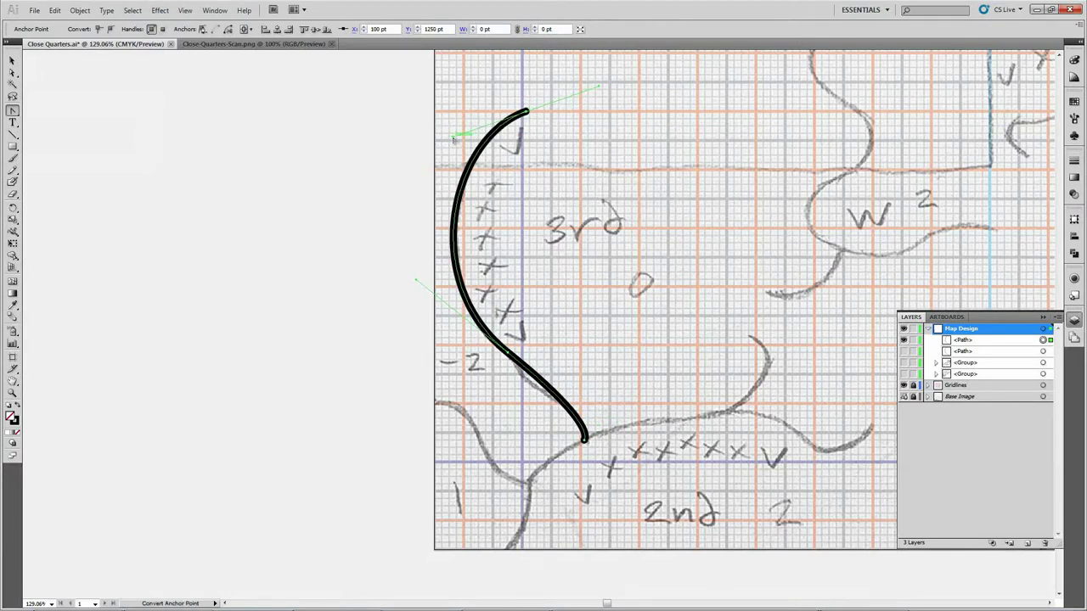
left_click_drag(584, 438, 604, 441)
left_click_drag(506, 351, 527, 388)
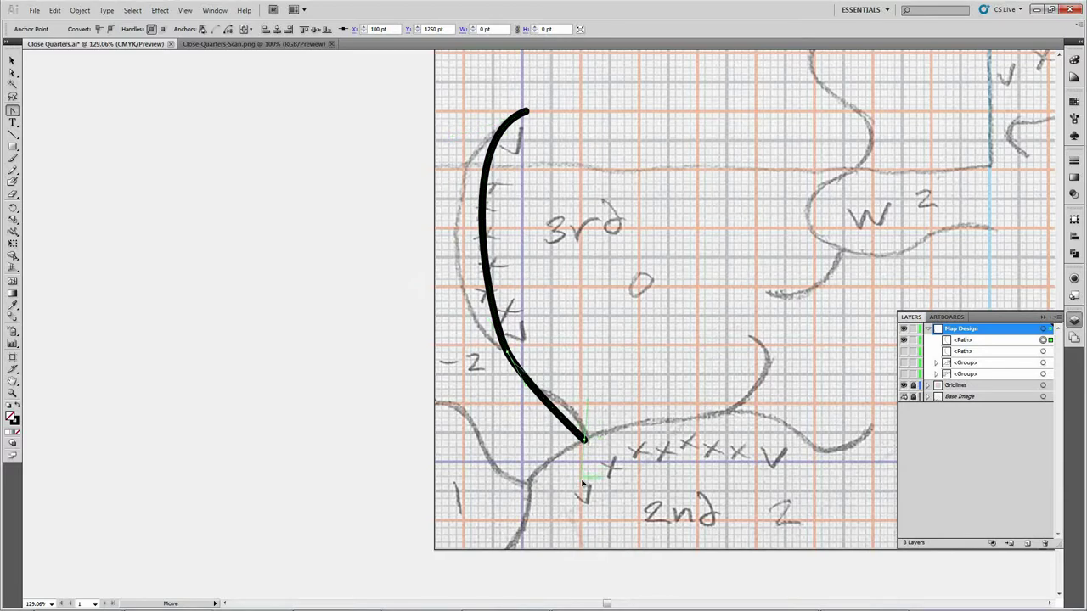
left_click_drag(584, 482, 584, 481)
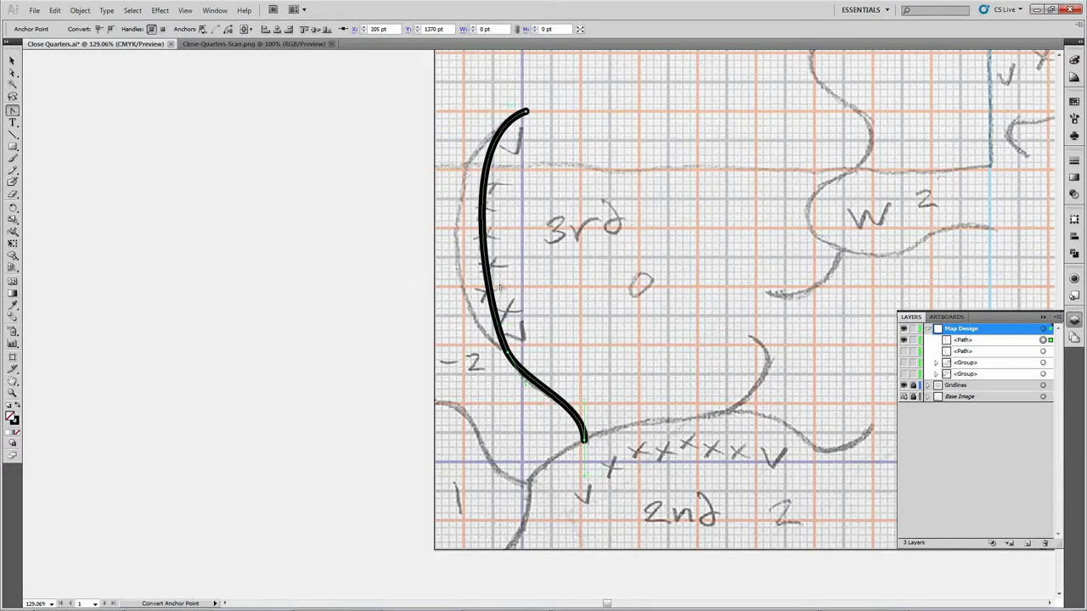
Step: Refine the curve handles so the path follows the pencil cliff line into the bottom point
left_click(527, 113)
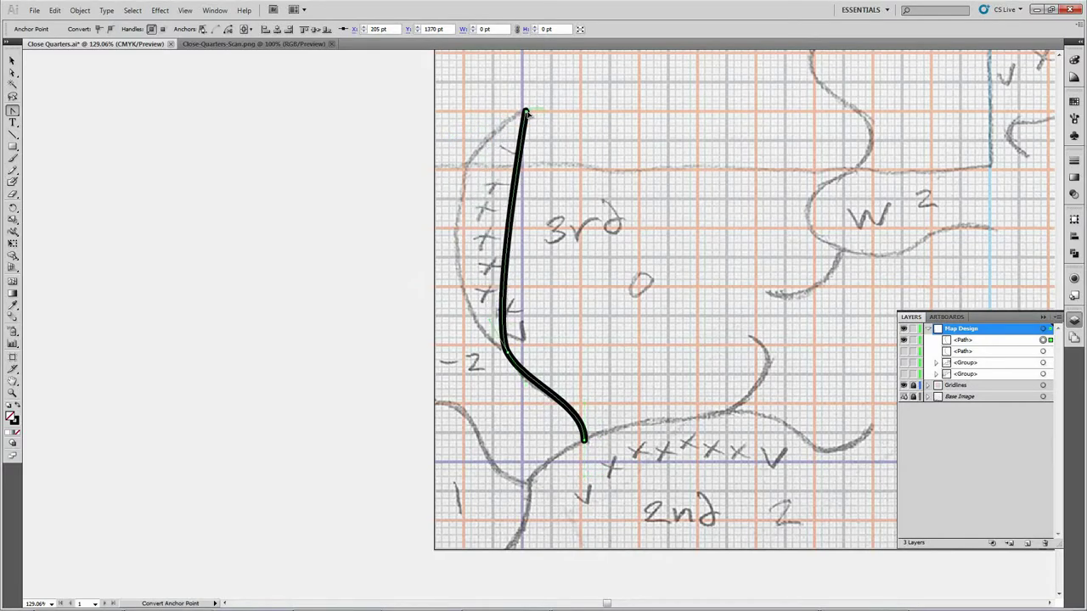
left_click_drag(527, 111, 399, 176)
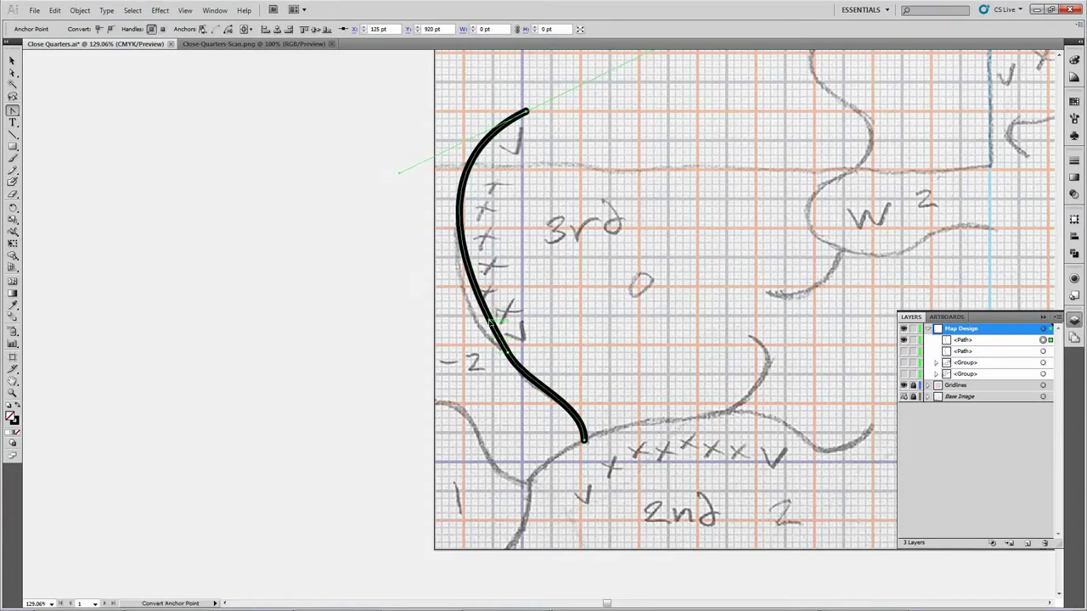
left_click_drag(488, 324, 480, 338)
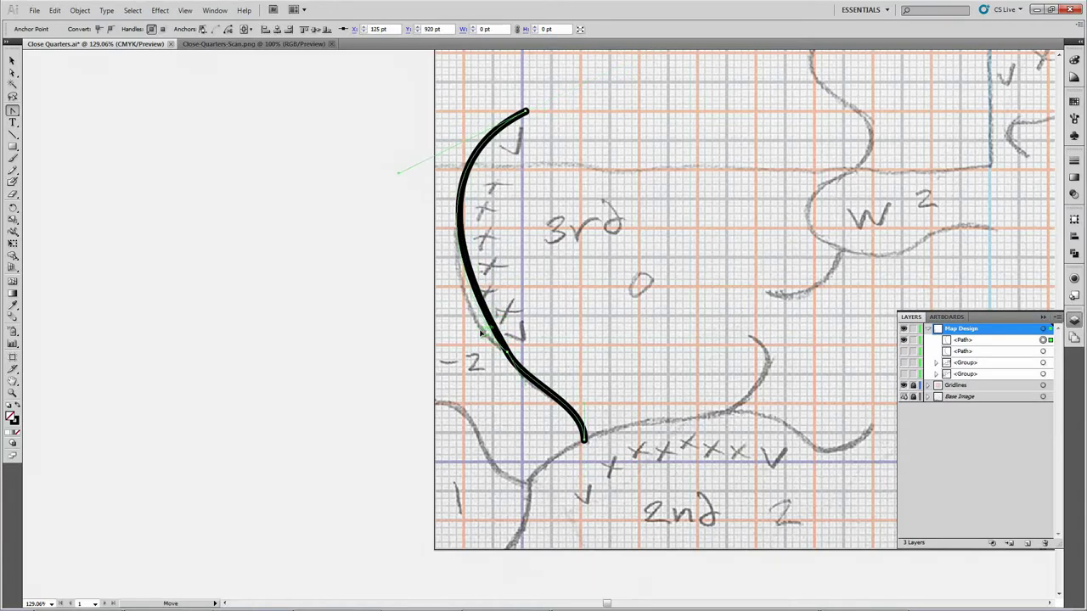
left_click_drag(480, 335, 460, 323)
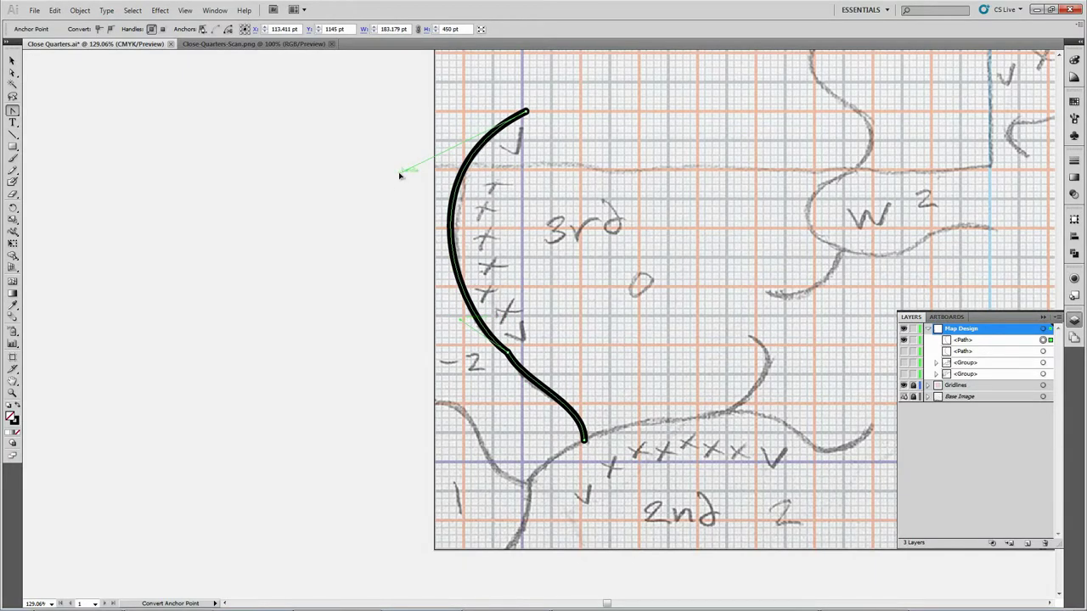
left_click_drag(399, 175, 407, 171)
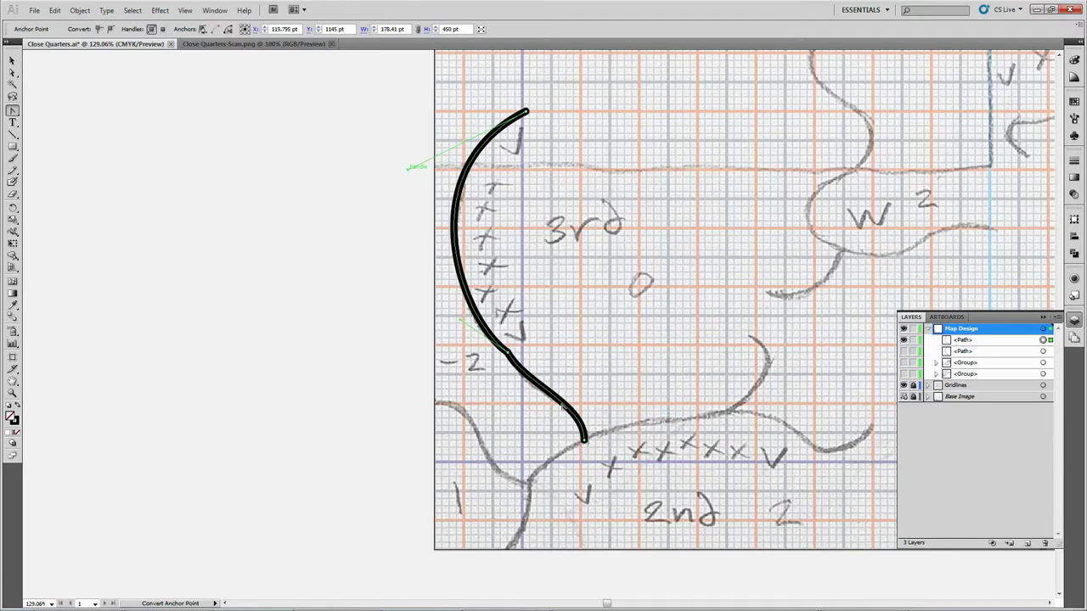
left_click(583, 439)
left_click_drag(583, 439, 524, 390)
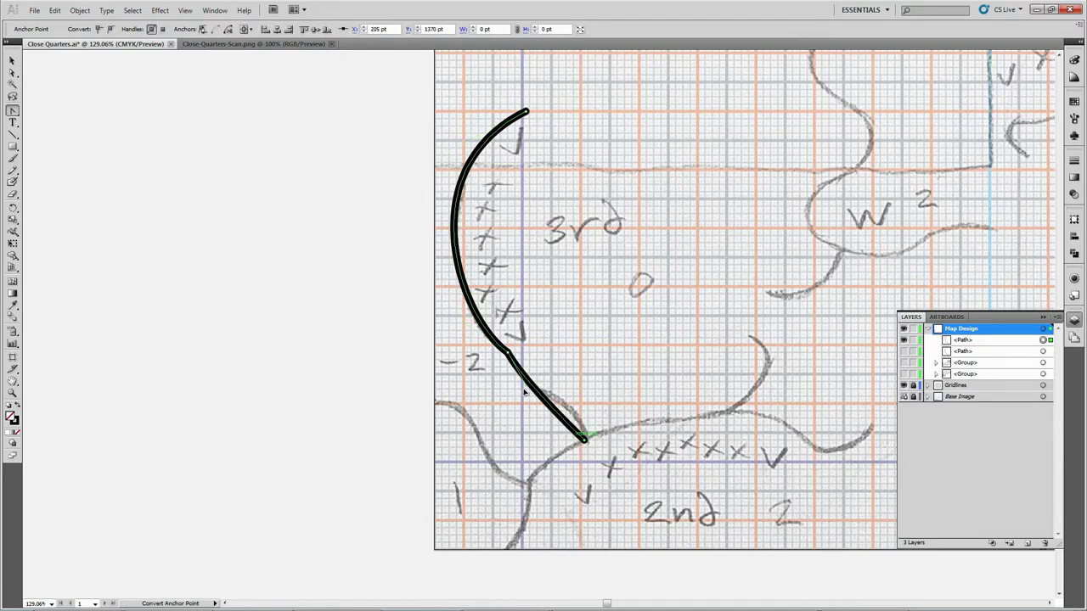
left_click(584, 439)
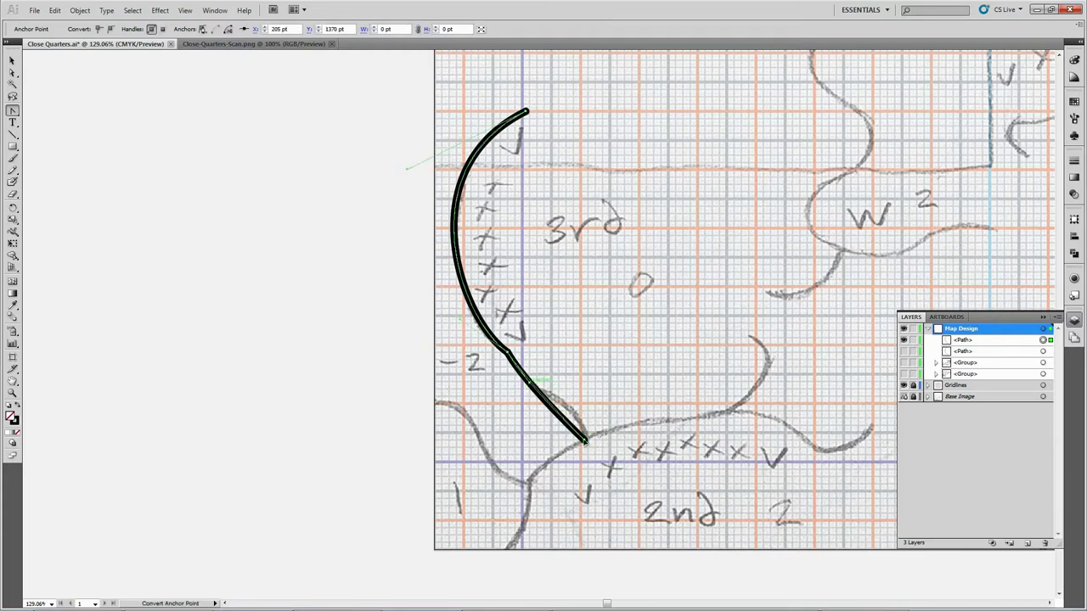
left_click_drag(584, 438, 585, 470)
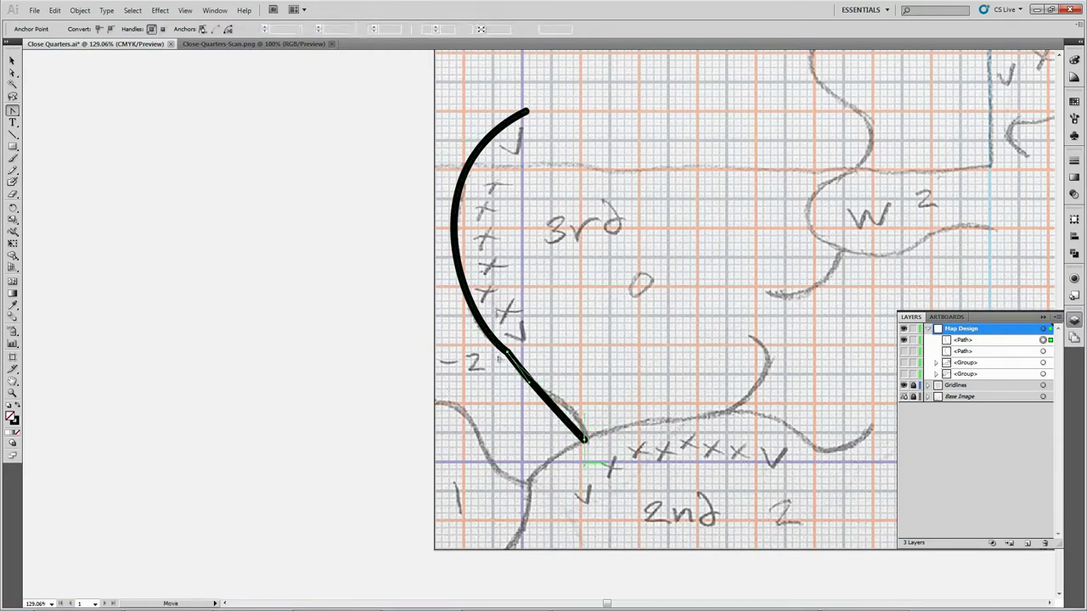
left_click(12, 60)
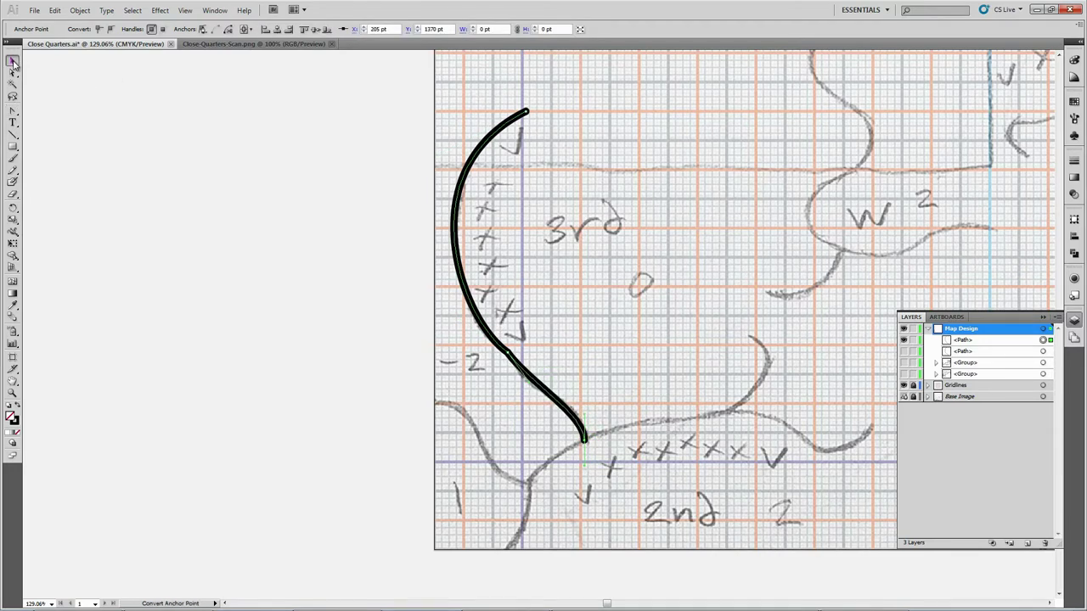
Step: Deselect the curve and zoom out to show the whole artboard
left_click(51, 398)
left_click(11, 393)
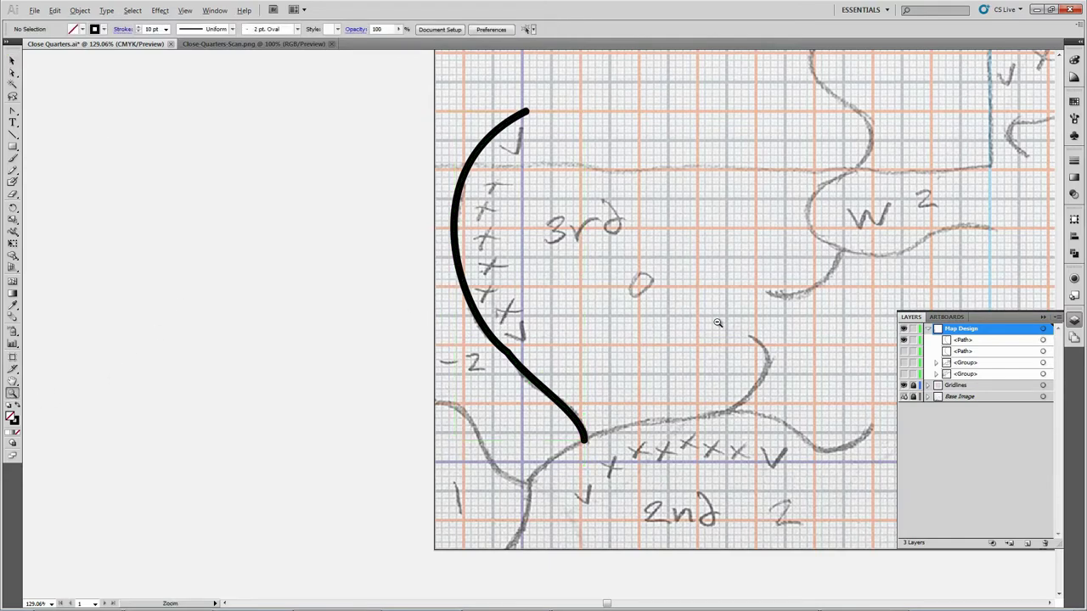
left_click(717, 323, "alt")
left_click(717, 323, "alt")
left_click(557, 311, "alt")
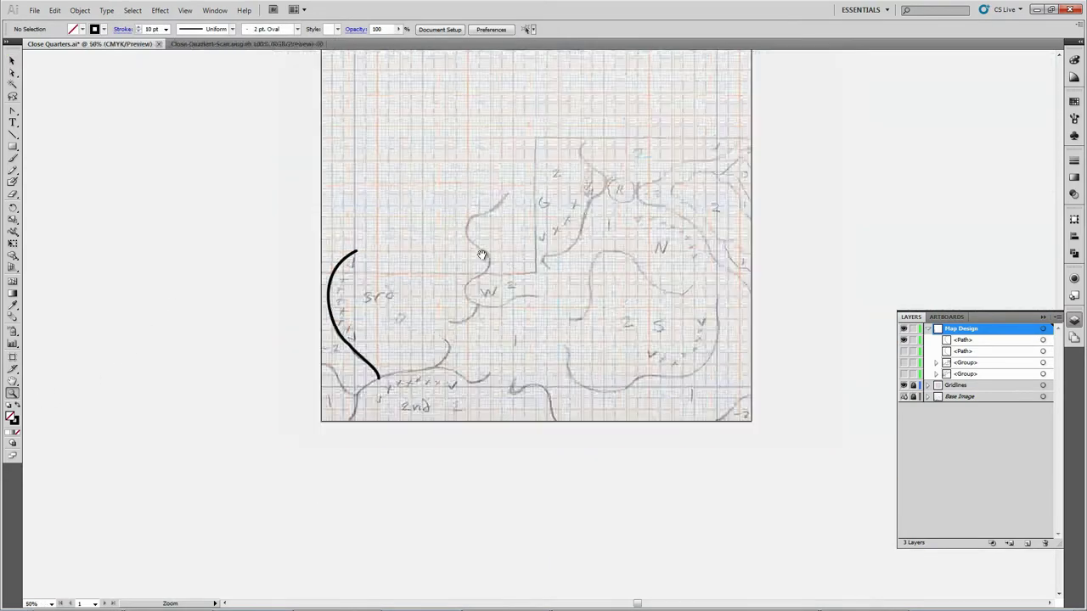
left_click(12, 60)
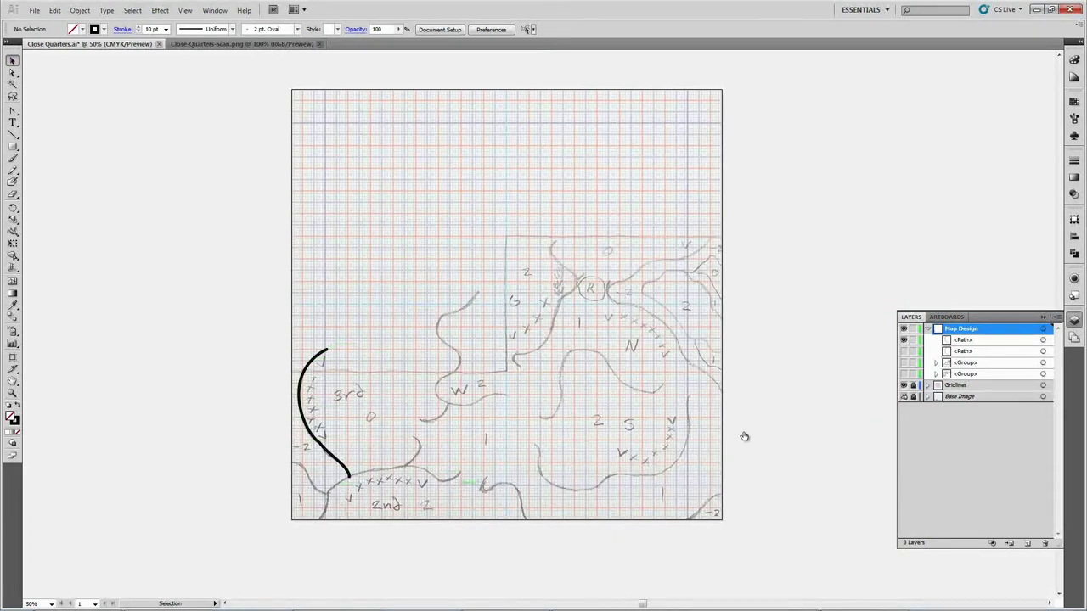
Step: Hide the new <Path>, then show and select the <Group> of finished cliff outlines
left_click(905, 339)
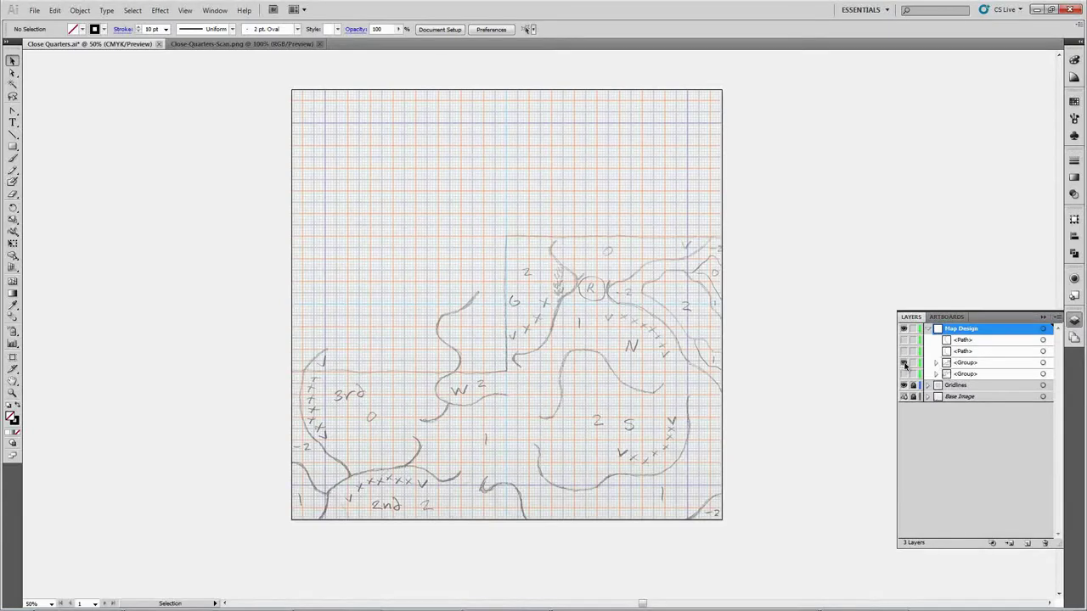
left_click(904, 363)
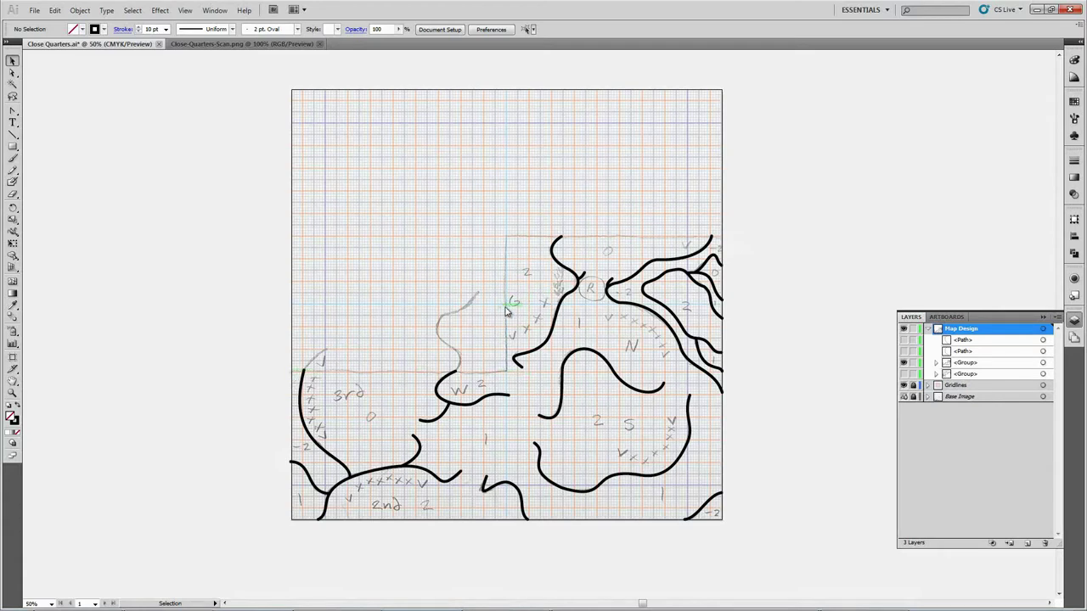
left_click(1042, 364)
Step: Make a copy of the cliff group rotated 180° around the G mark
key("z")
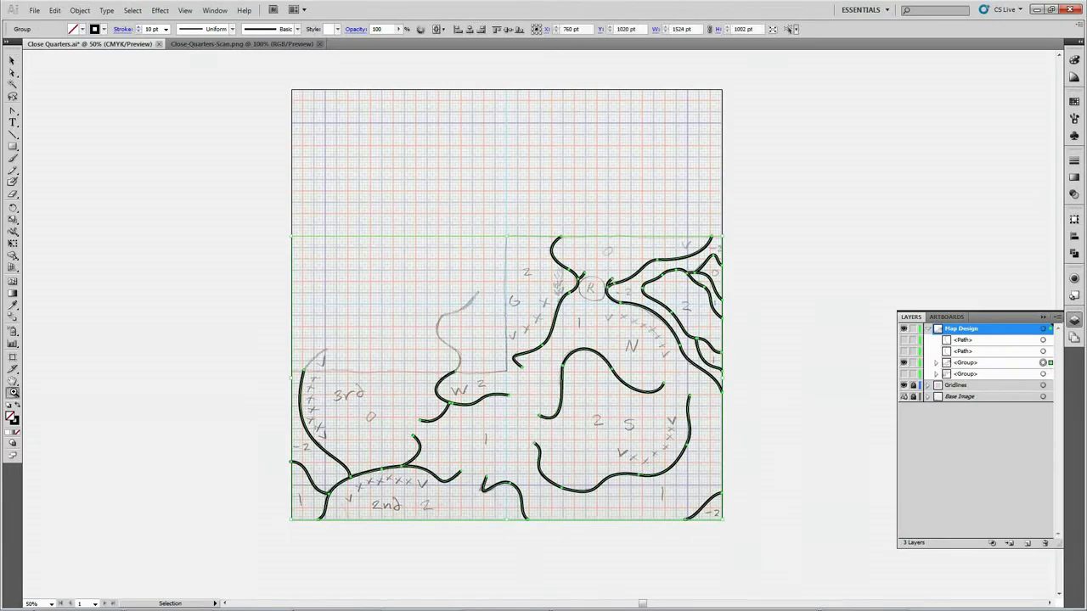
left_click_drag(494, 287, 524, 324)
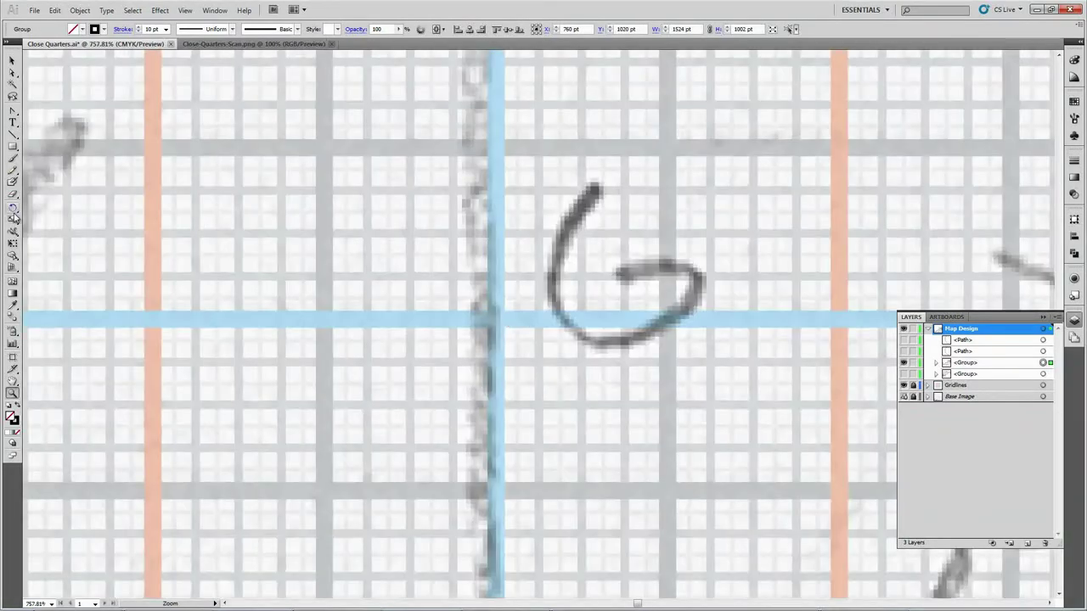
left_click(13, 212)
left_click(495, 319, "alt")
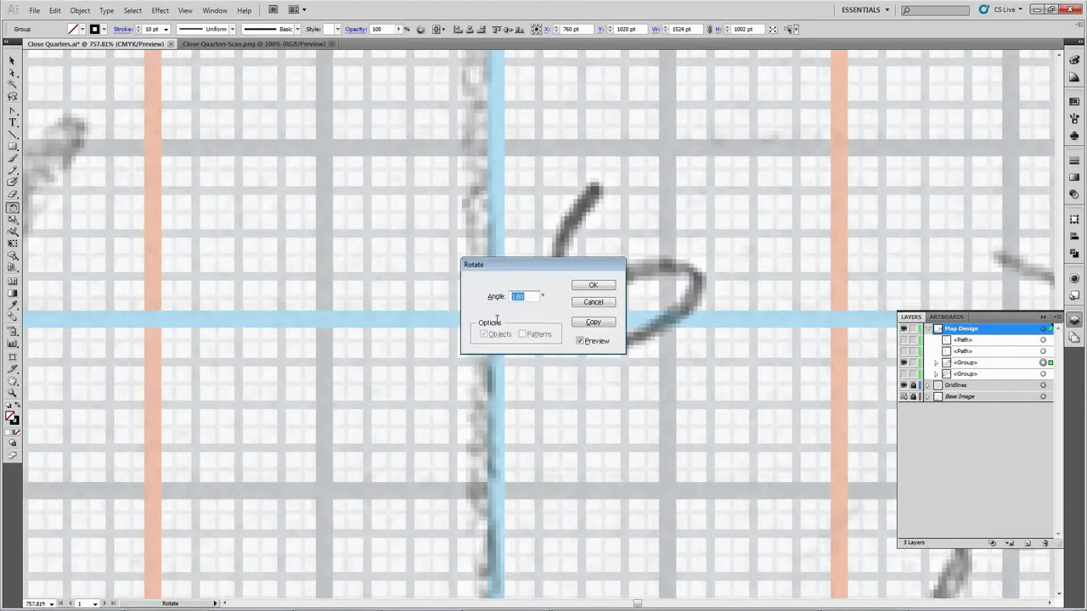
left_click(592, 323)
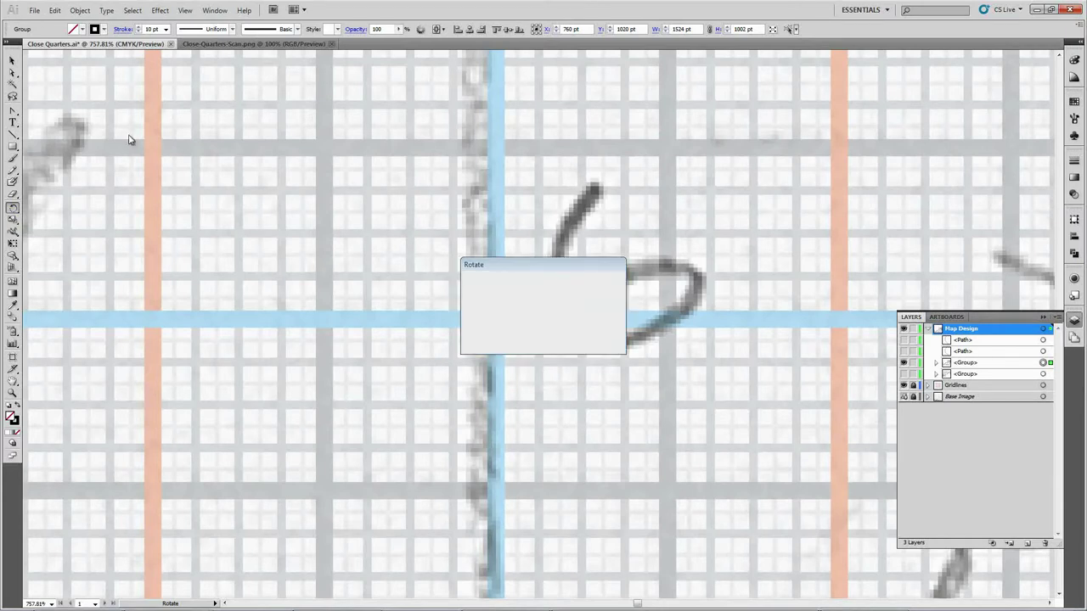
left_click(13, 61)
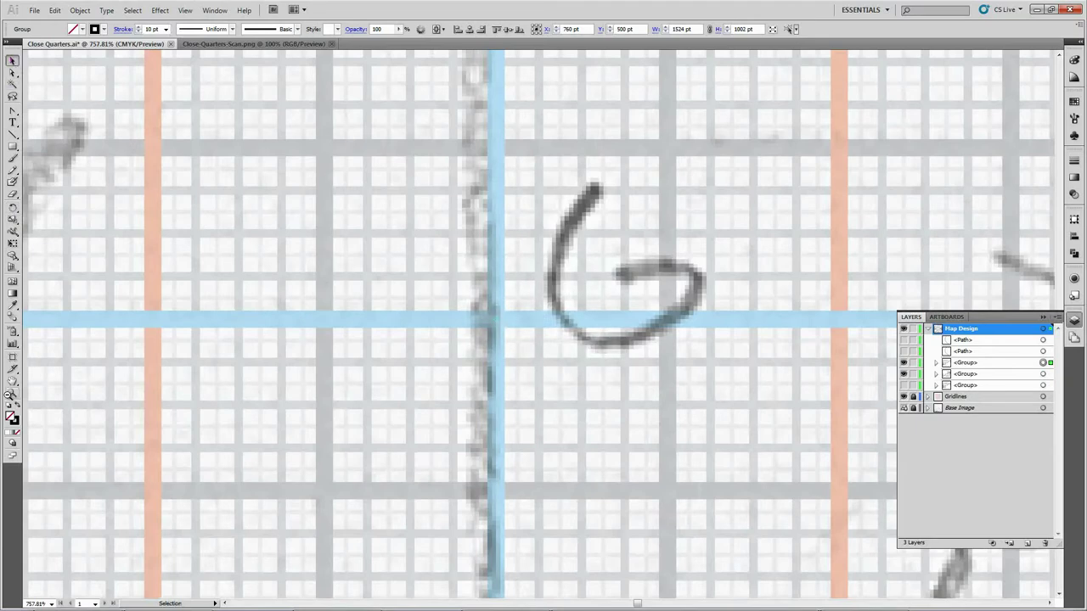
Step: Zoom back out and center the whole map artboard in the window
left_click(13, 394)
left_click(486, 229, "alt")
left_click(552, 270, "alt")
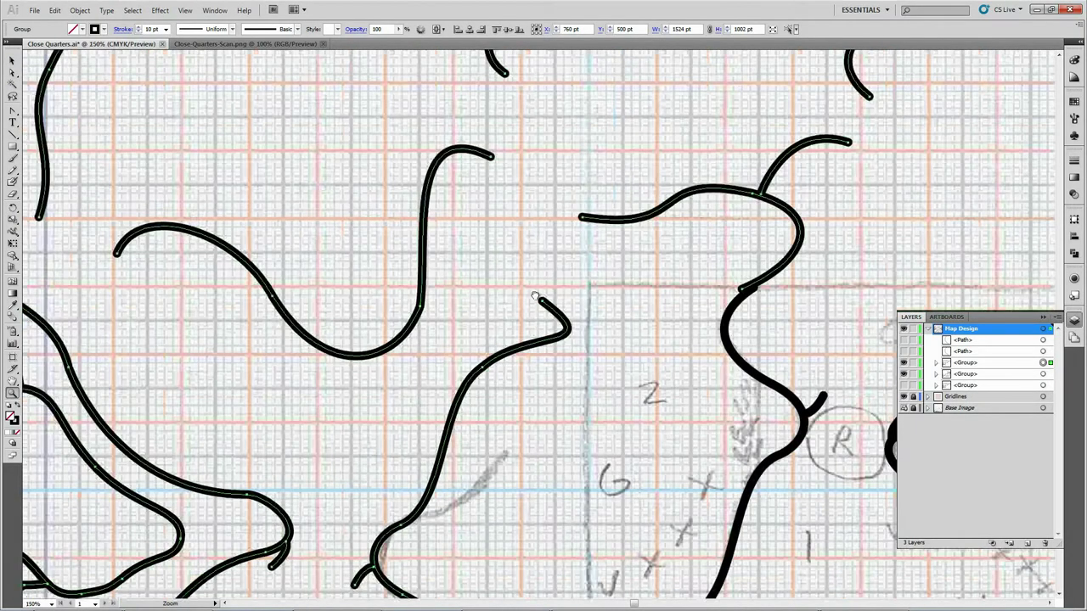
left_click(534, 297, "alt")
left_click(544, 323, "alt")
left_click(566, 410, "alt")
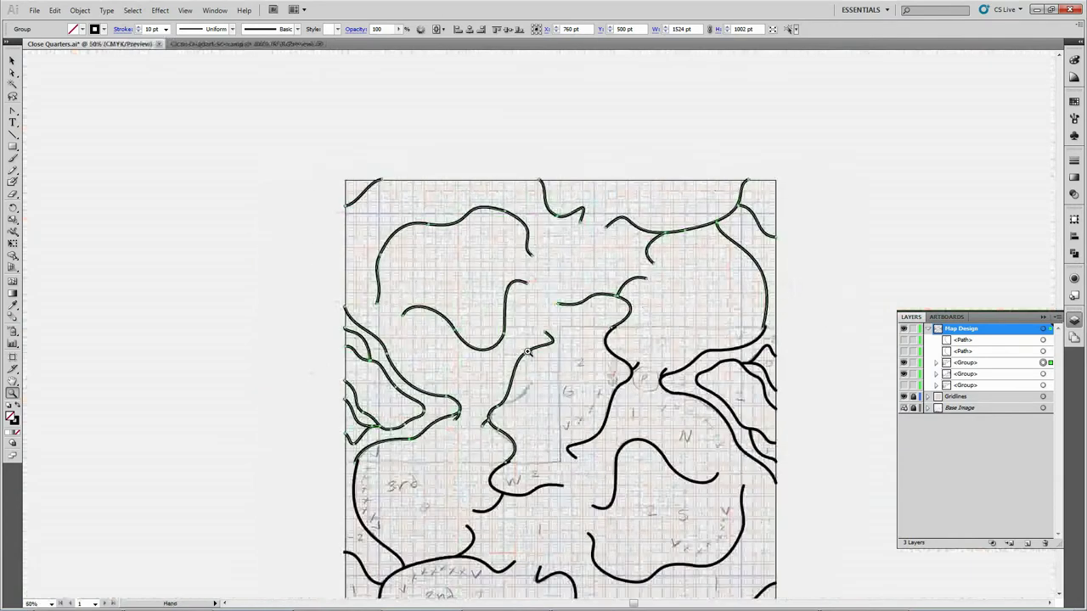
left_click_drag(528, 350, 485, 291)
left_click(13, 60)
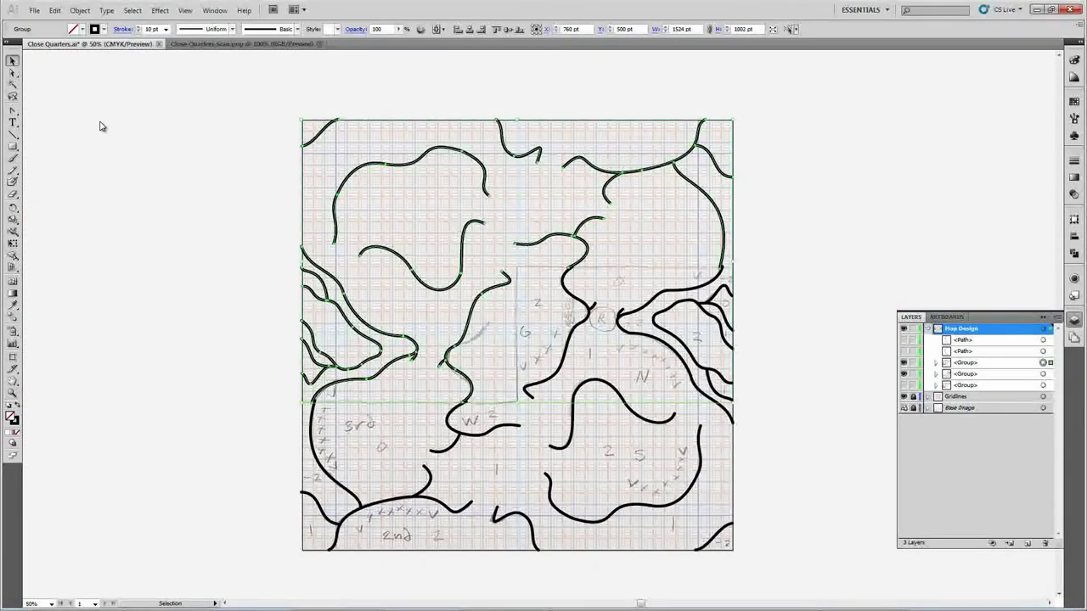
Step: Give both cliff-path groups a white stroke
left_click(516, 310)
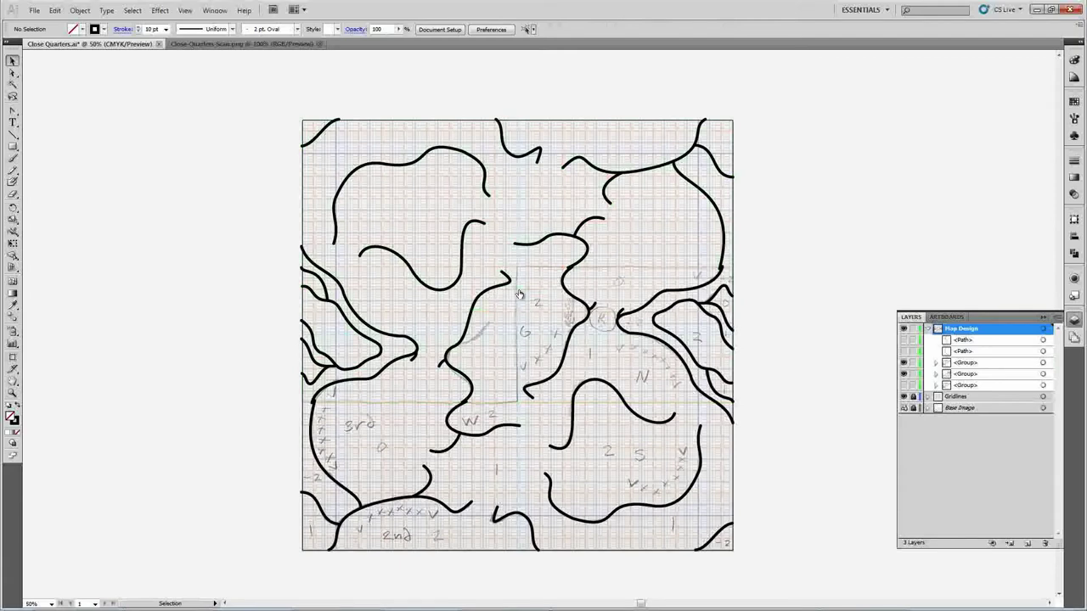
left_click(1044, 363)
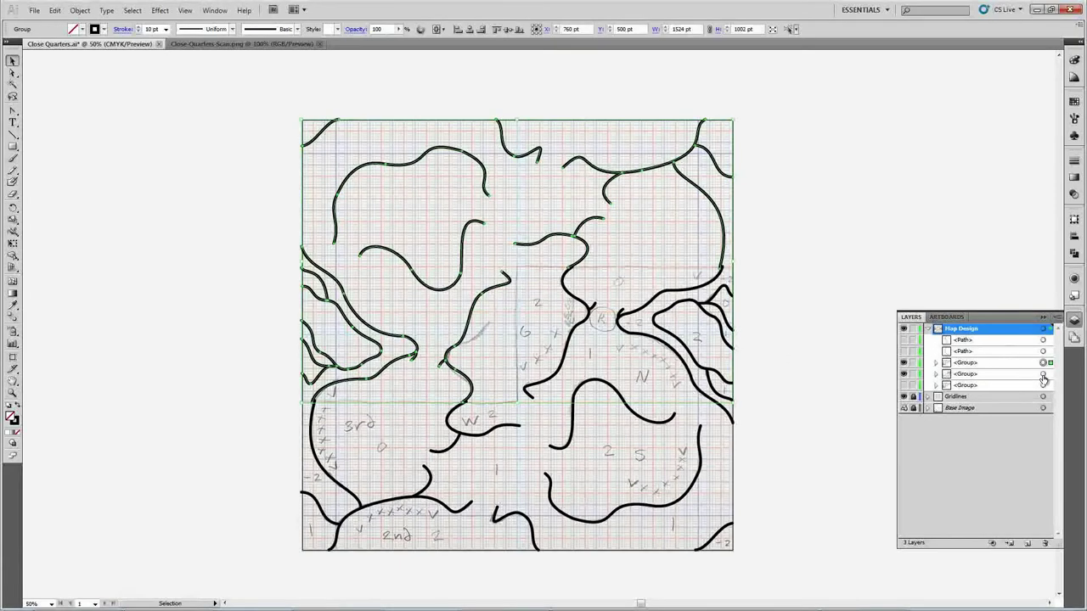
left_click(1044, 374, "shift")
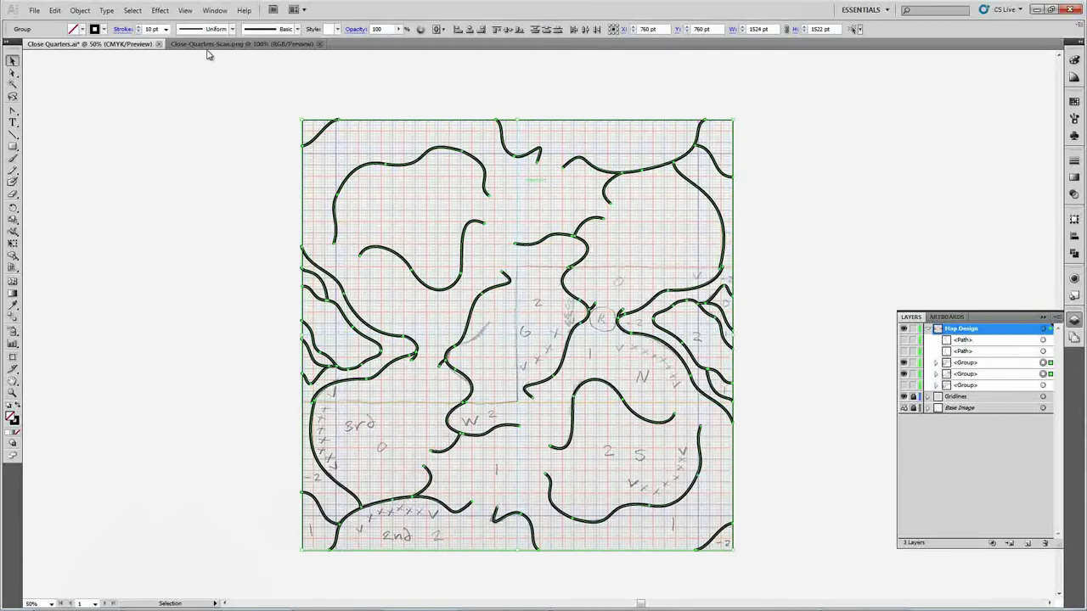
left_click(104, 30)
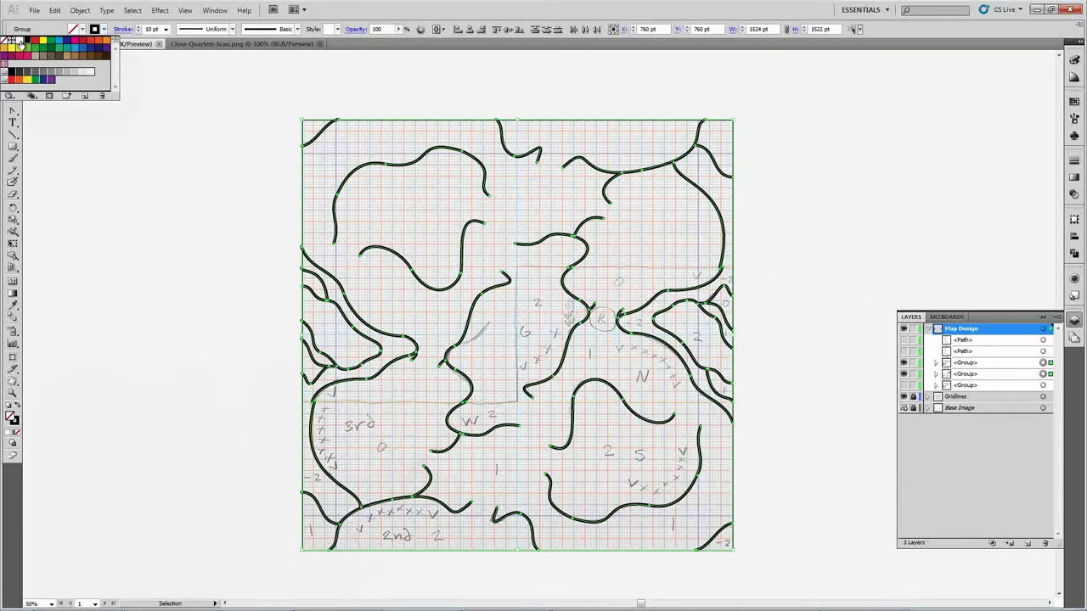
left_click(14, 41)
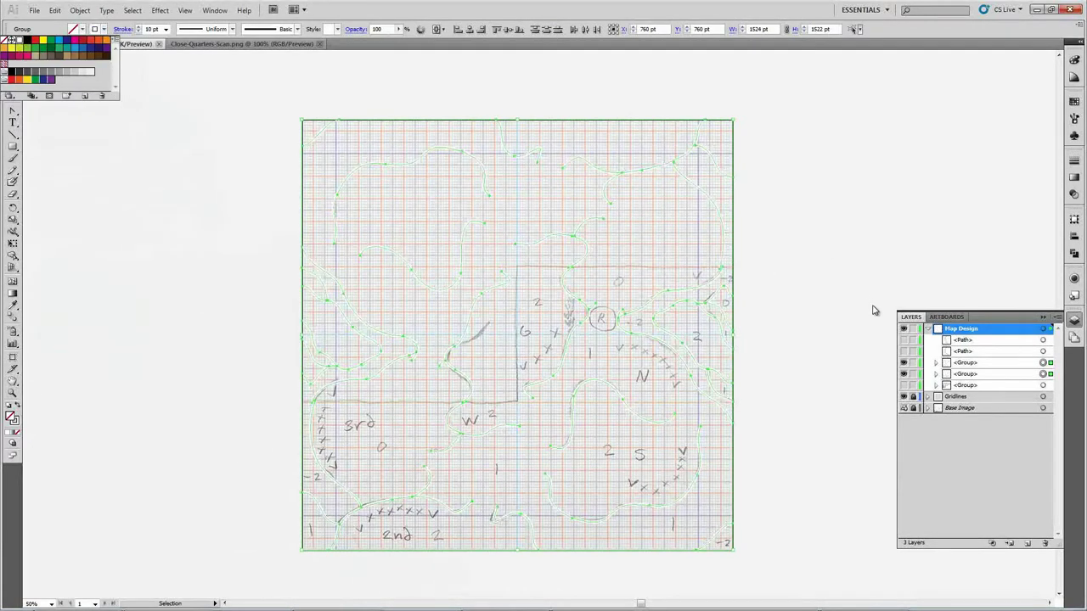
Step: Expand Gridlines and show the black Background sublayer behind the white lines
left_click(922, 398)
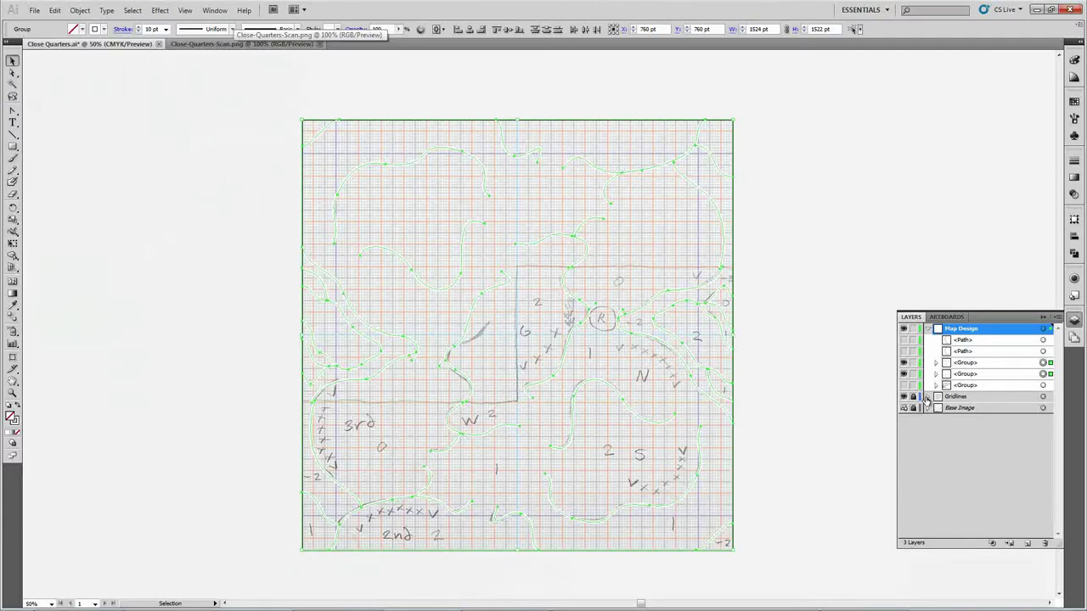
left_click(928, 397)
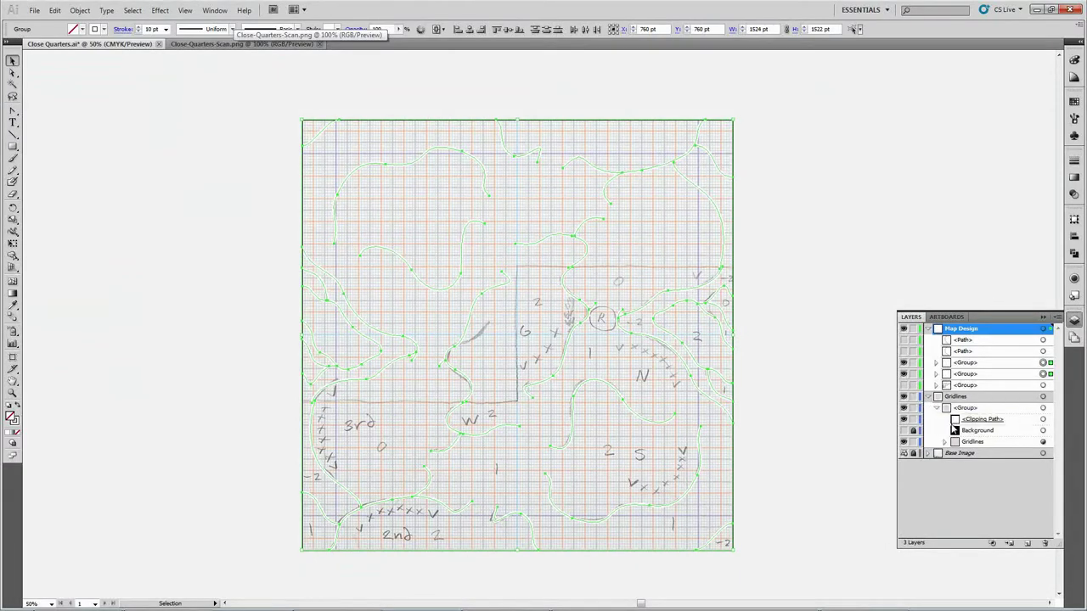
left_click(903, 431)
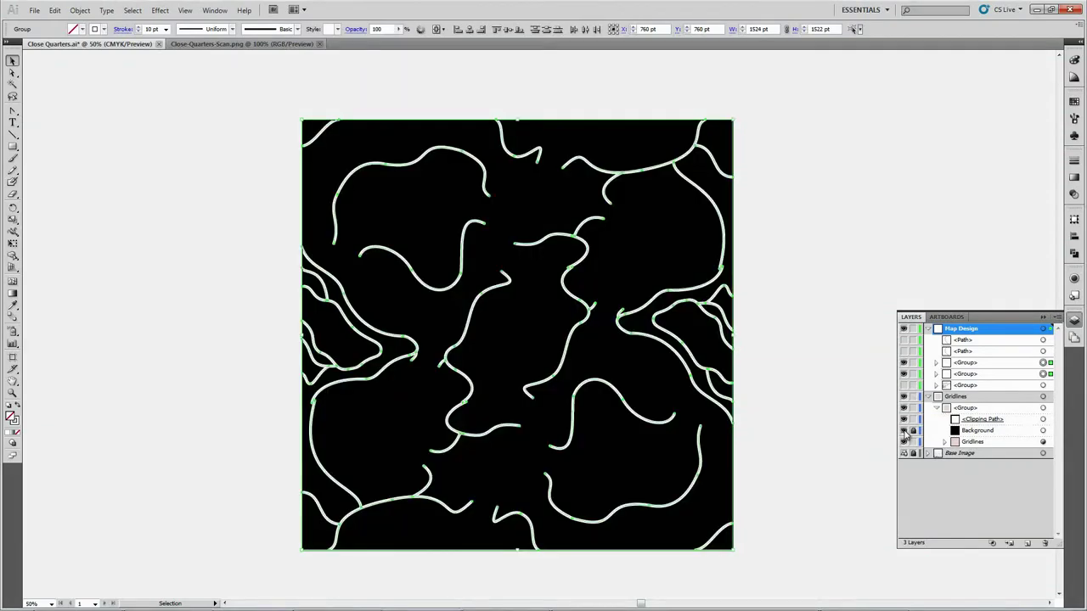
Step: Export the map via Save for Web as PNG-24 Close-Quarters.png in the Close Quarters folder
left_click(34, 10)
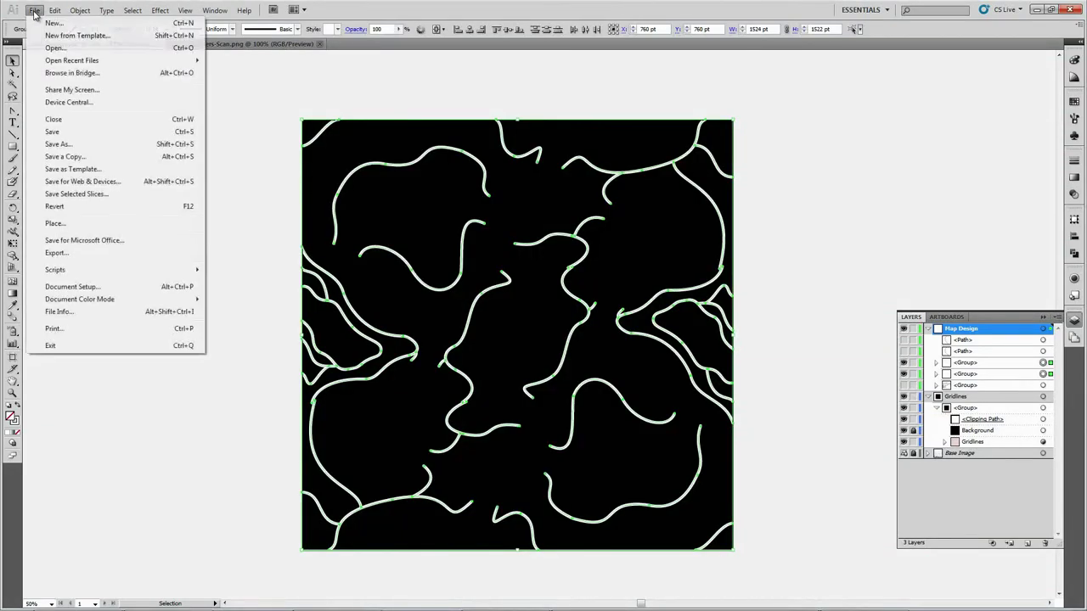
left_click(109, 185)
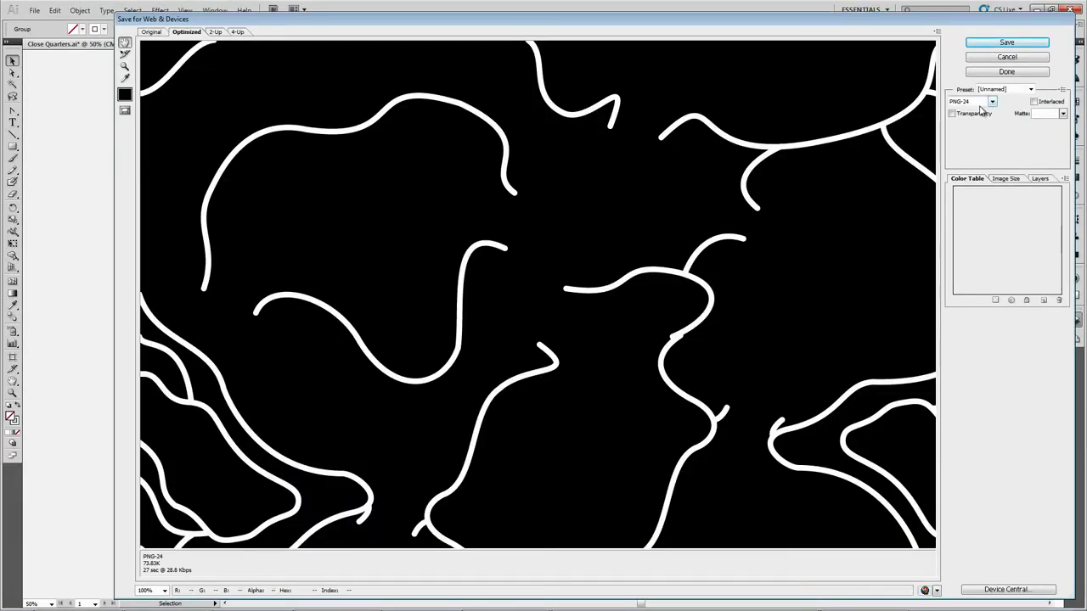
left_click(1002, 44)
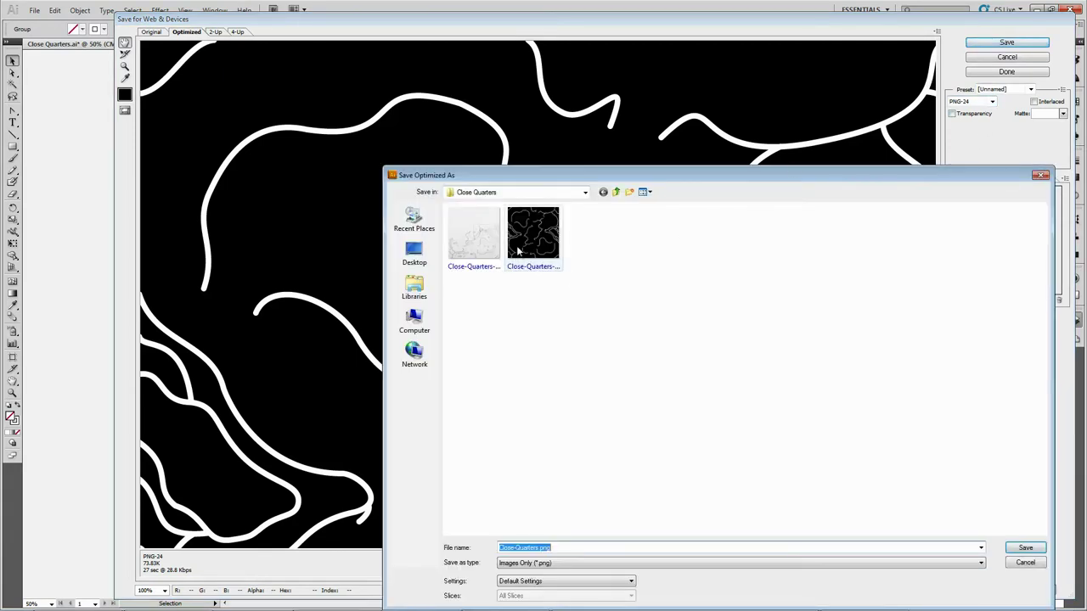
left_click(1024, 549)
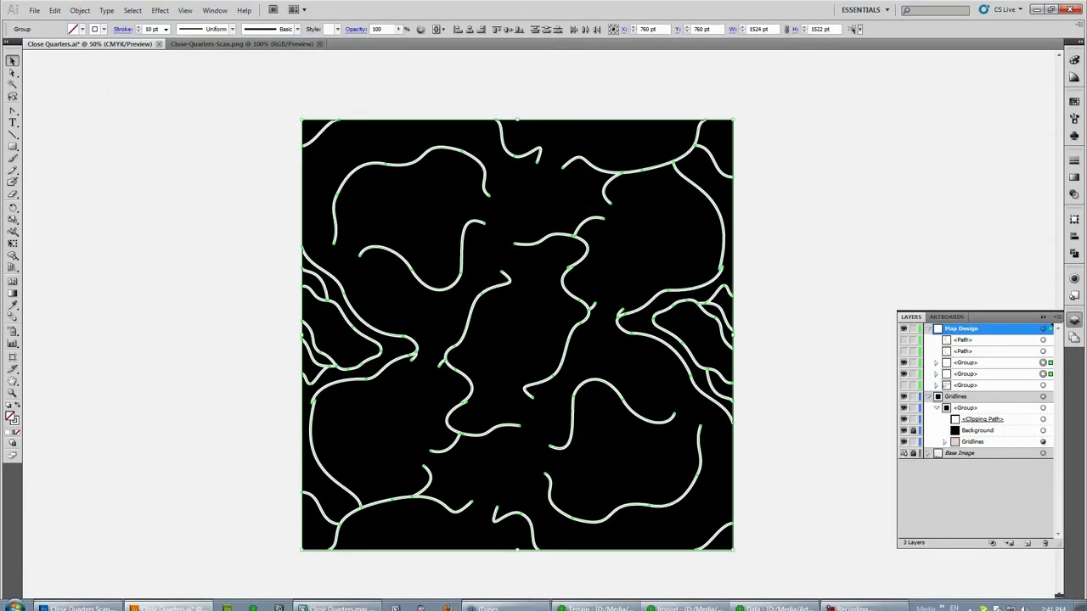
left_click(93, 601)
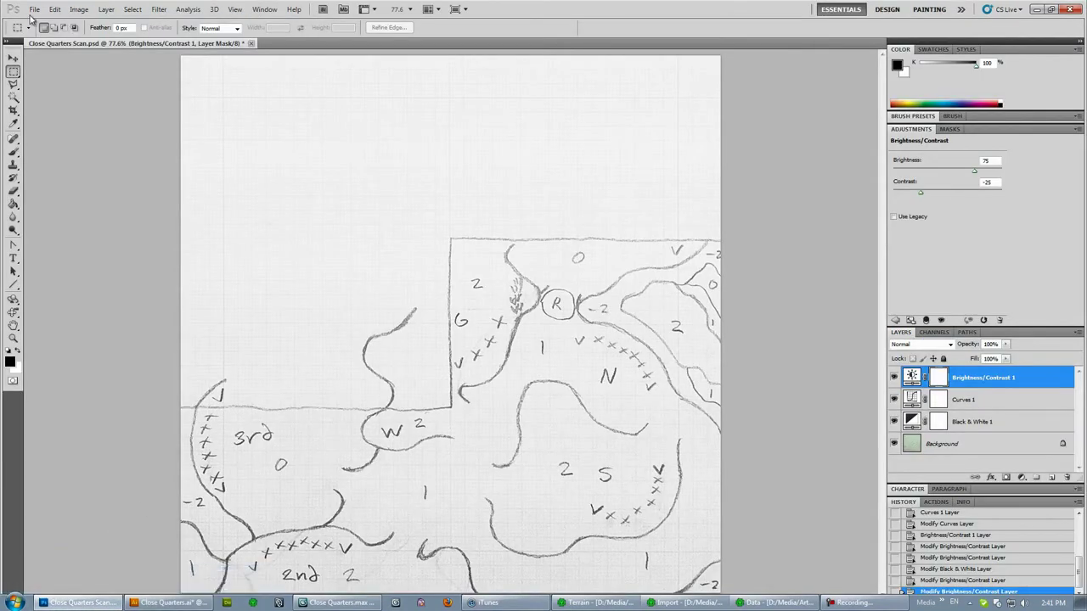
Step: Open Close-Quarters-Texture.png in Photoshop
left_click(34, 10)
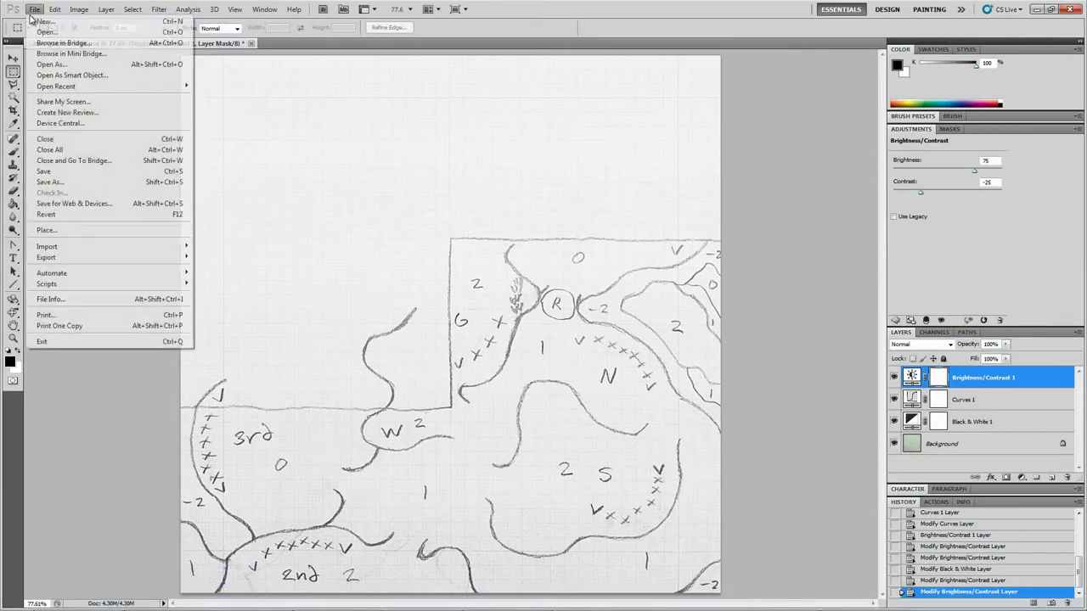
left_click(41, 32)
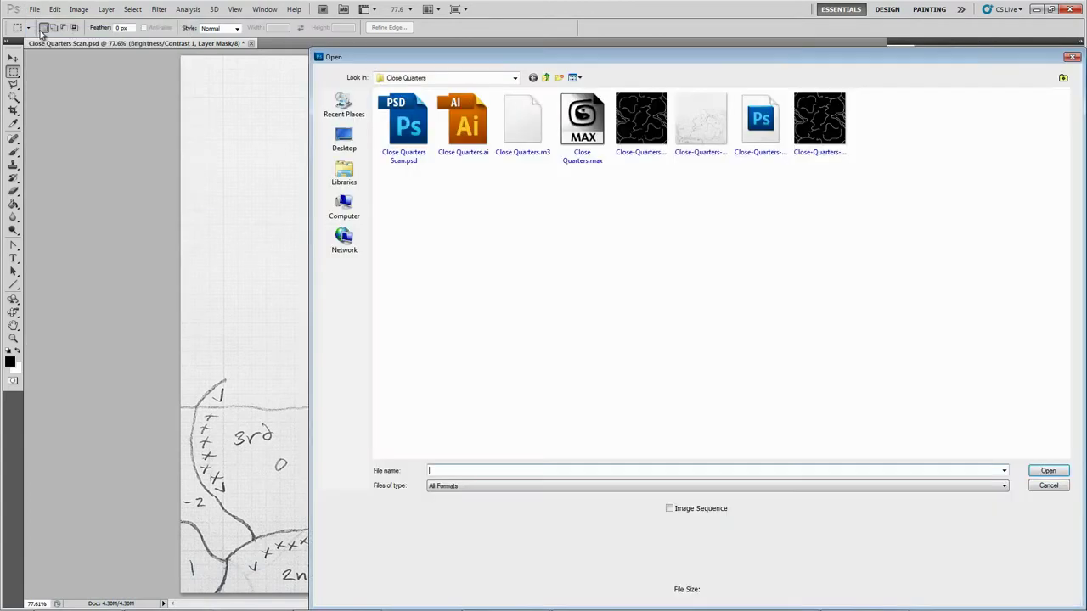
left_click(662, 129)
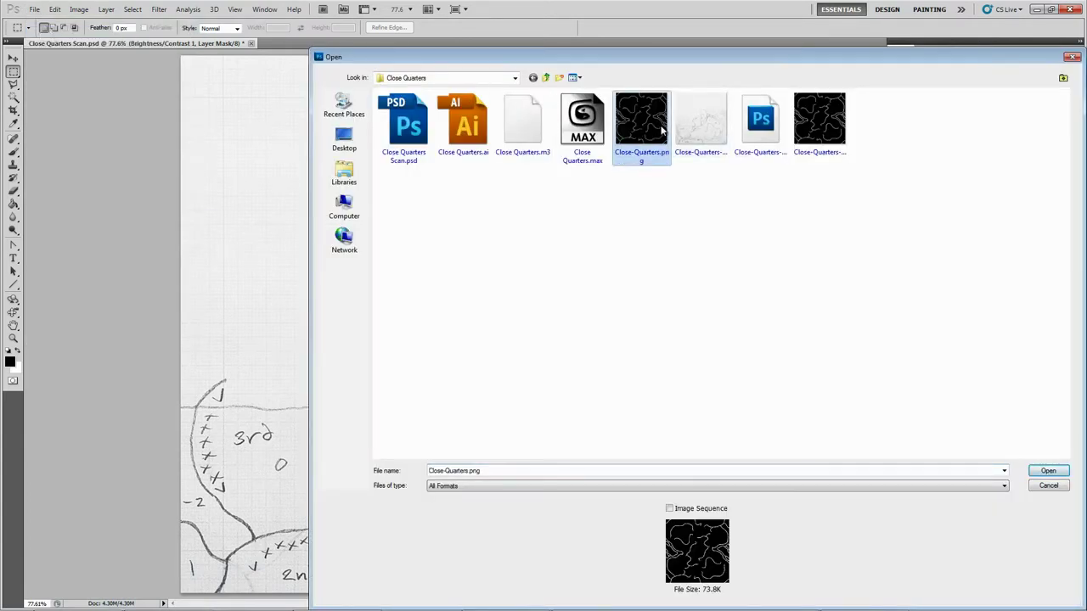
left_click(830, 121)
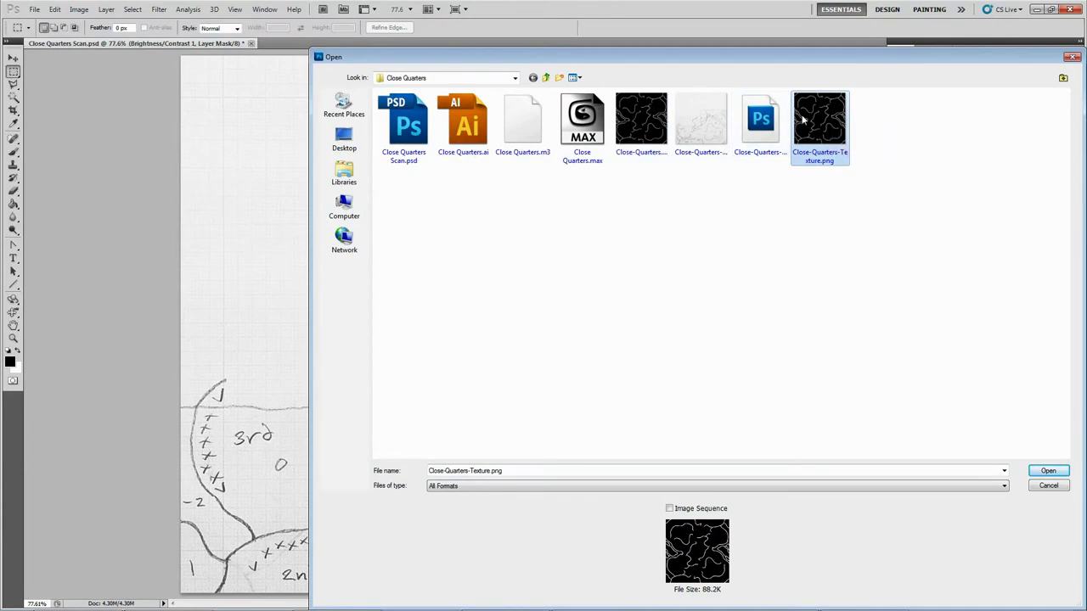
double_click(811, 124)
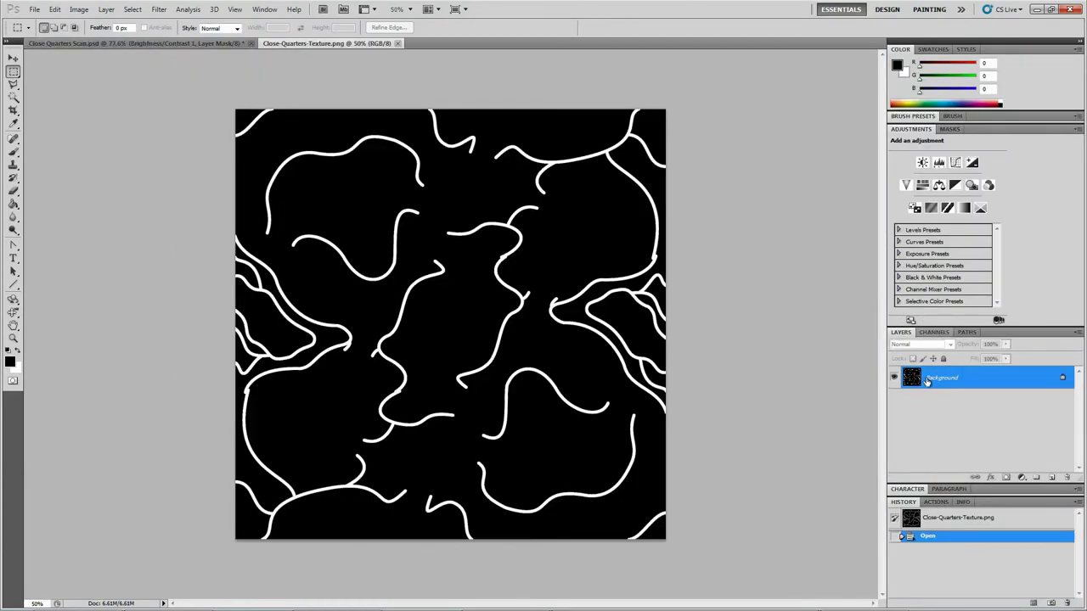
Step: Load the white lines as a selection, save it as a new Alpha 1 channel, and view Alpha 1
left_click(934, 334)
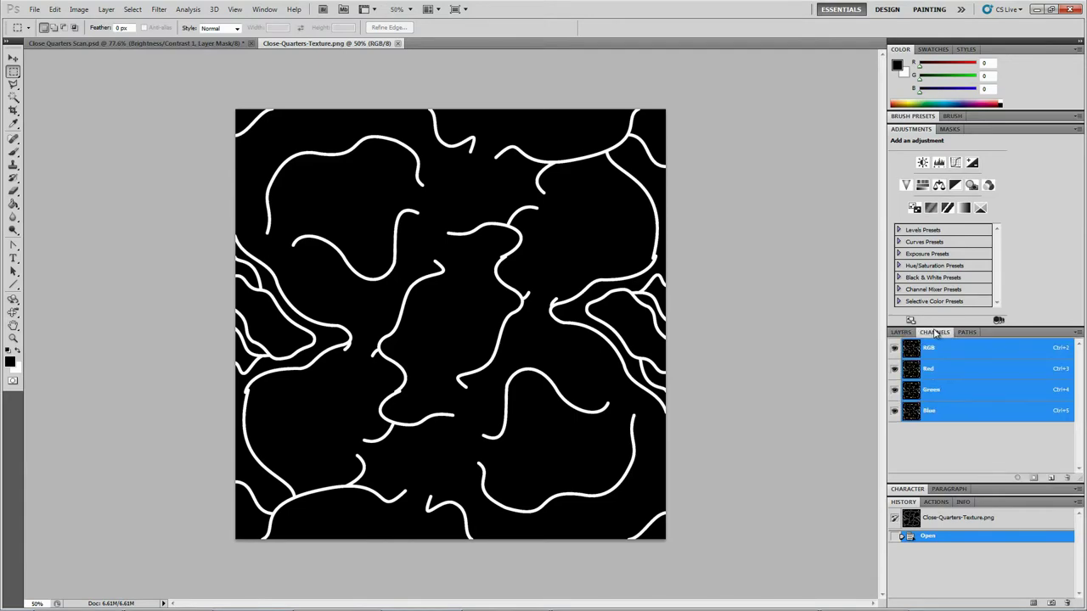
left_click(1018, 479)
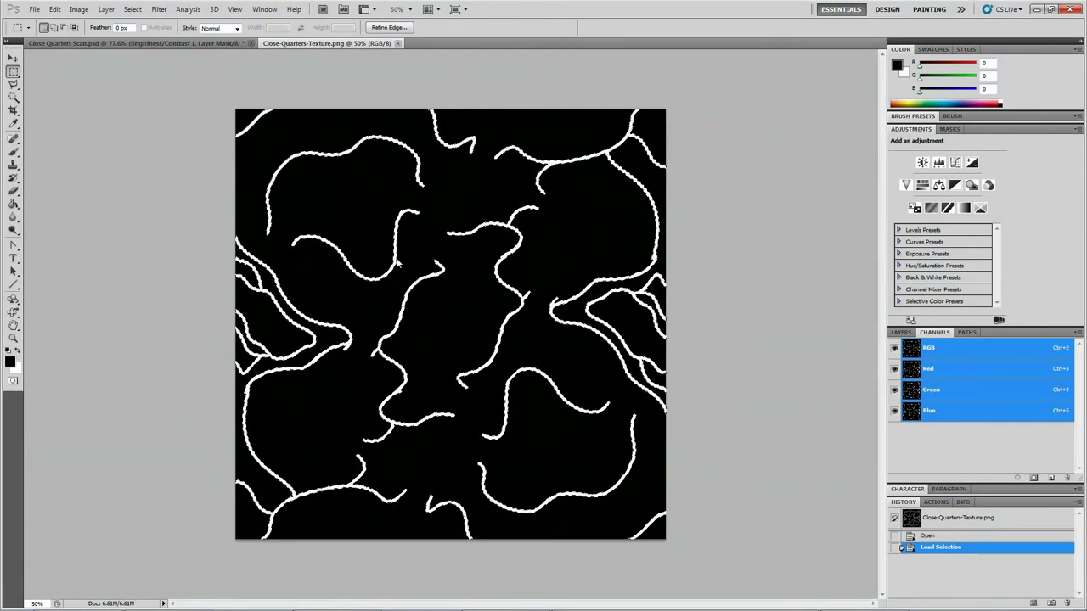
left_click(1033, 478)
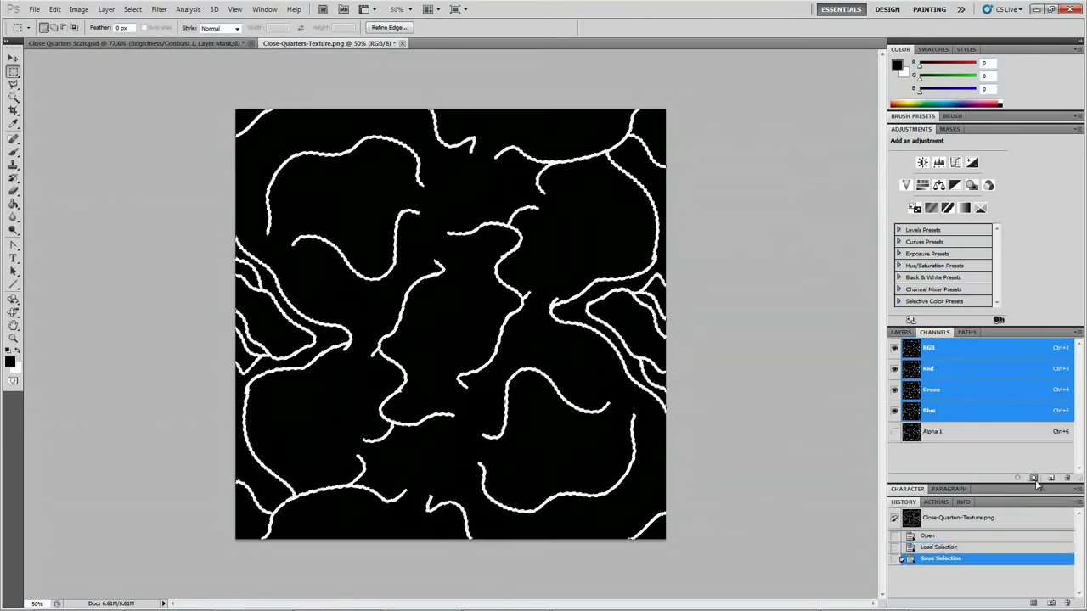
left_click(971, 438)
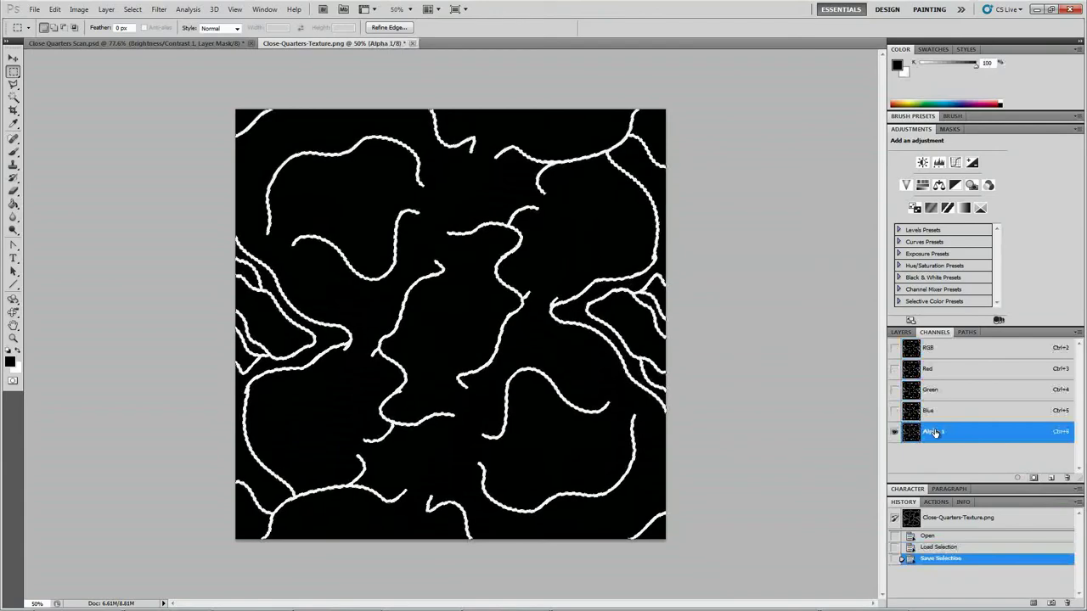
Step: Fill the Alpha 1 line selection with 50% Gray
left_click(53, 10)
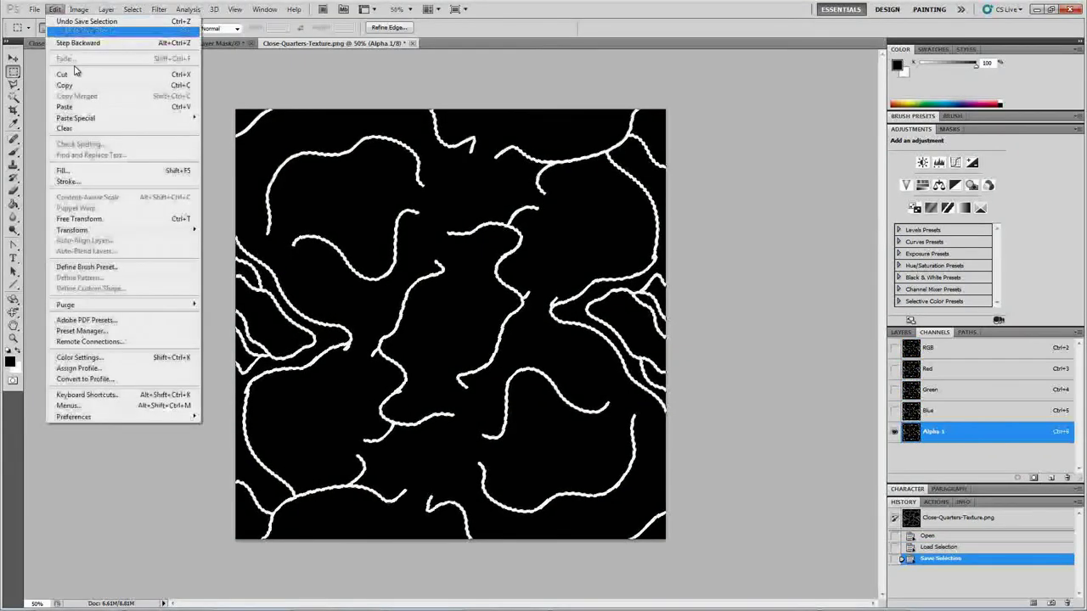
left_click(77, 170)
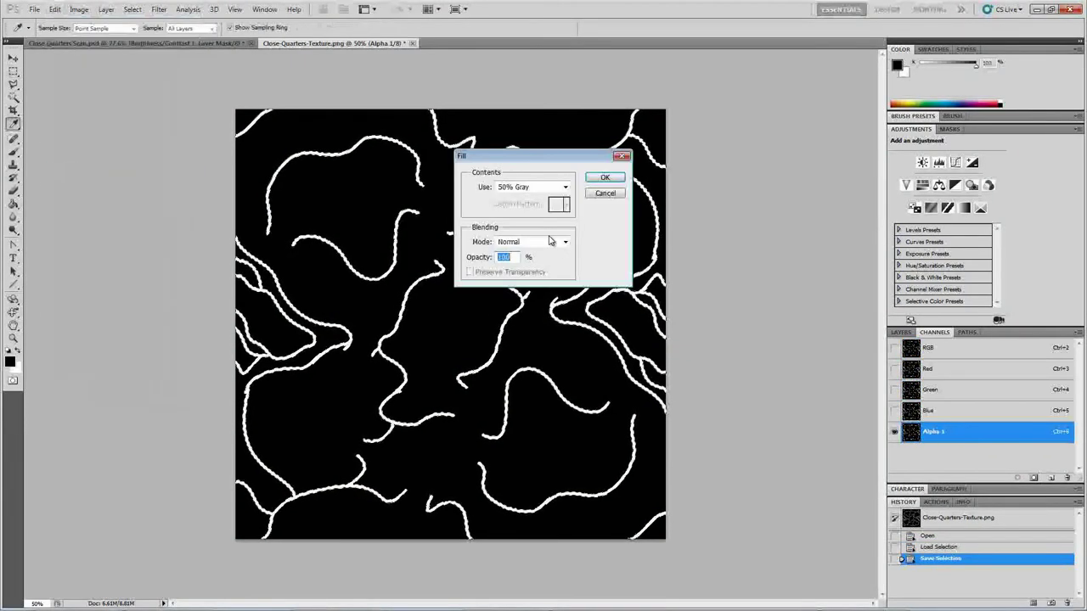
left_click(546, 187)
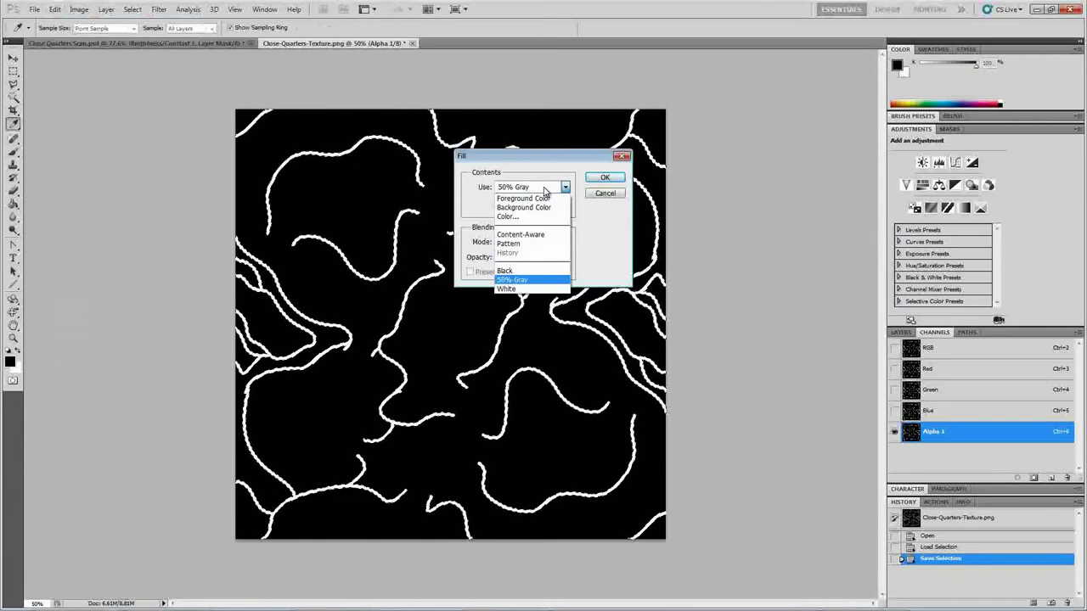
left_click(594, 178)
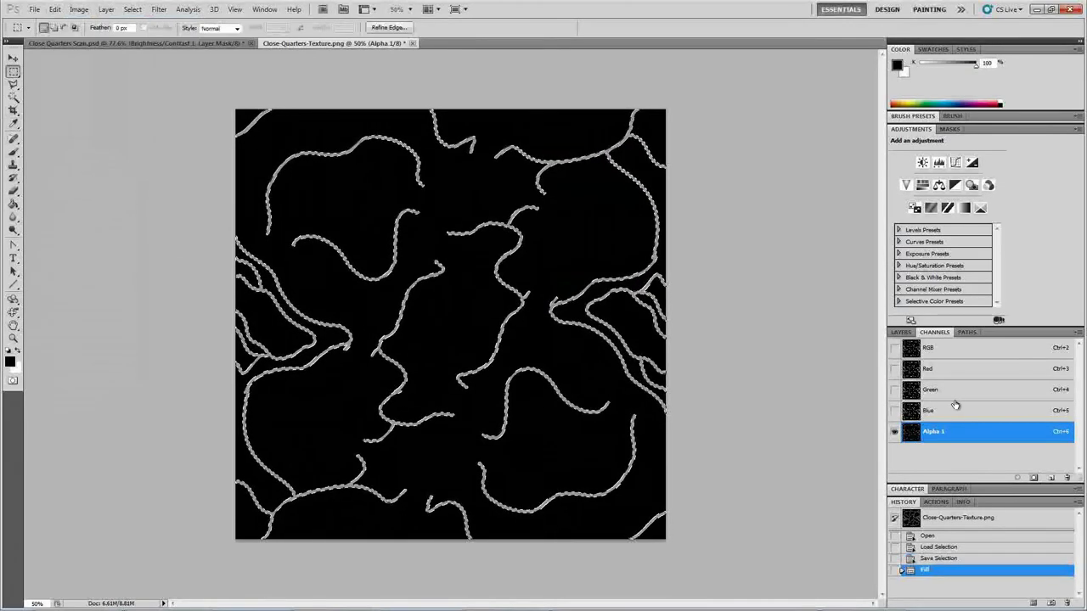
Step: Select the whole RGB image and fill it with solid black
left_click(967, 350)
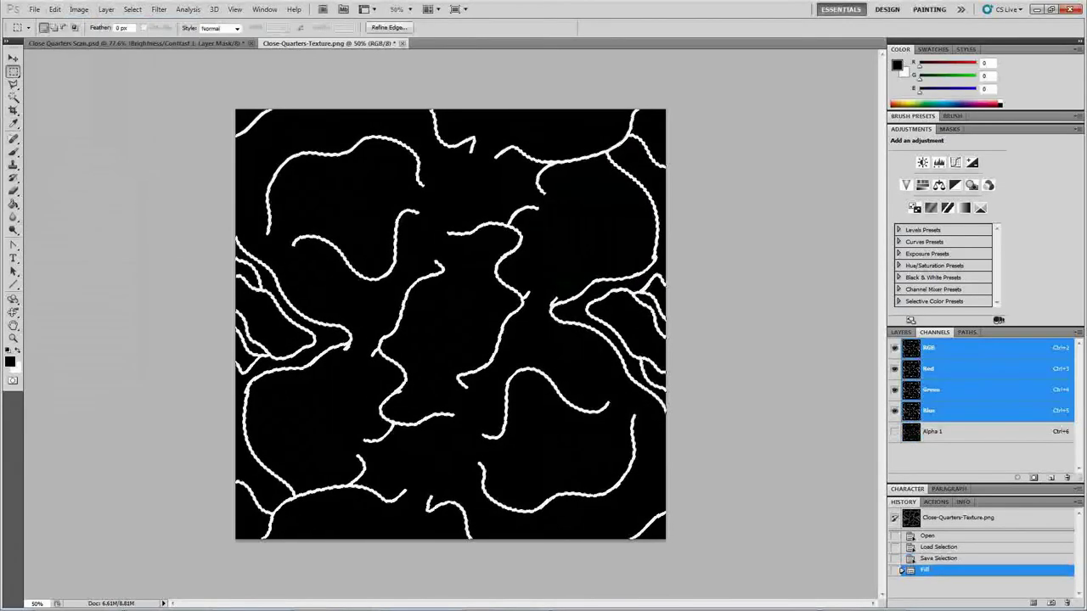
left_click(133, 9)
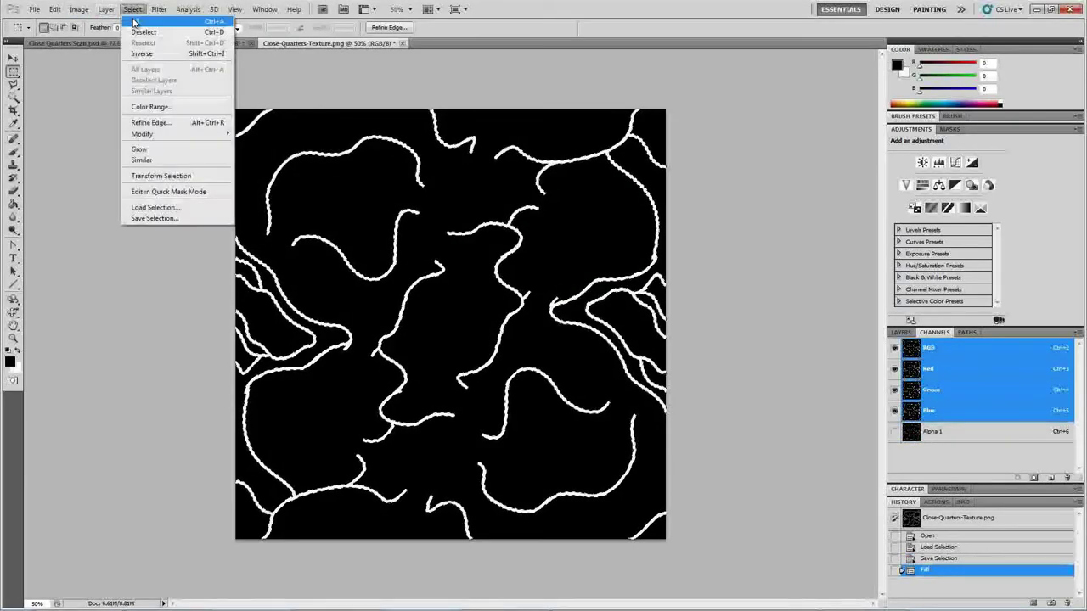
left_click(133, 22)
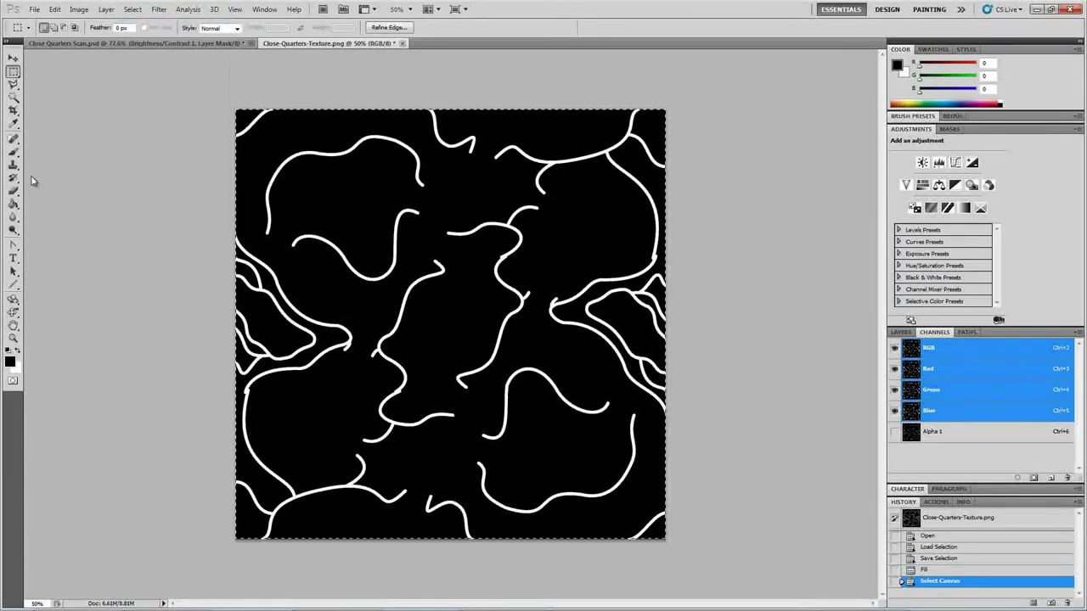
left_click(55, 9)
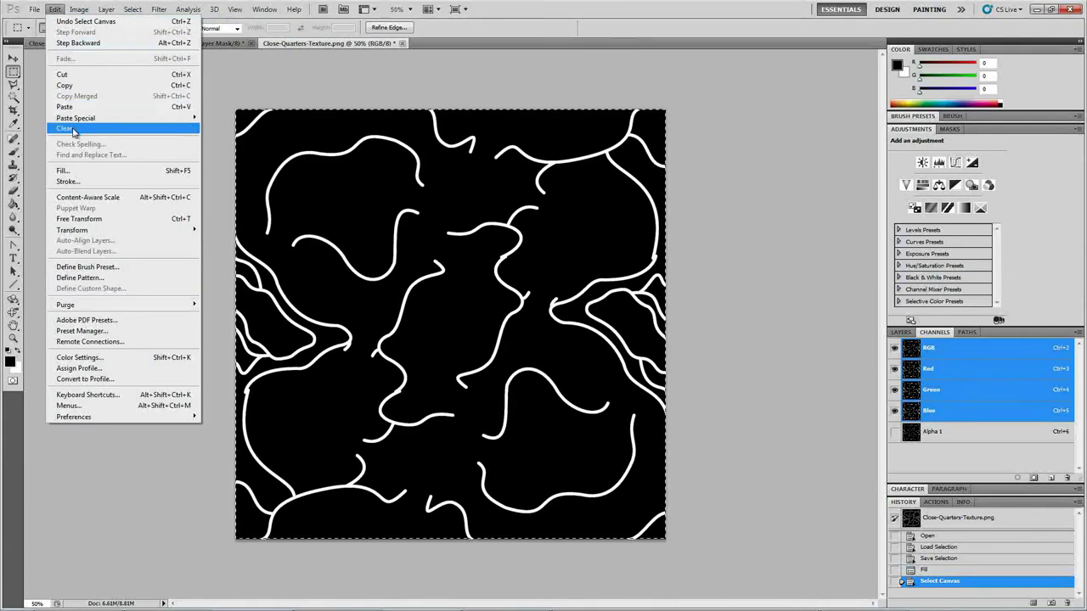
left_click(73, 171)
left_click(533, 188)
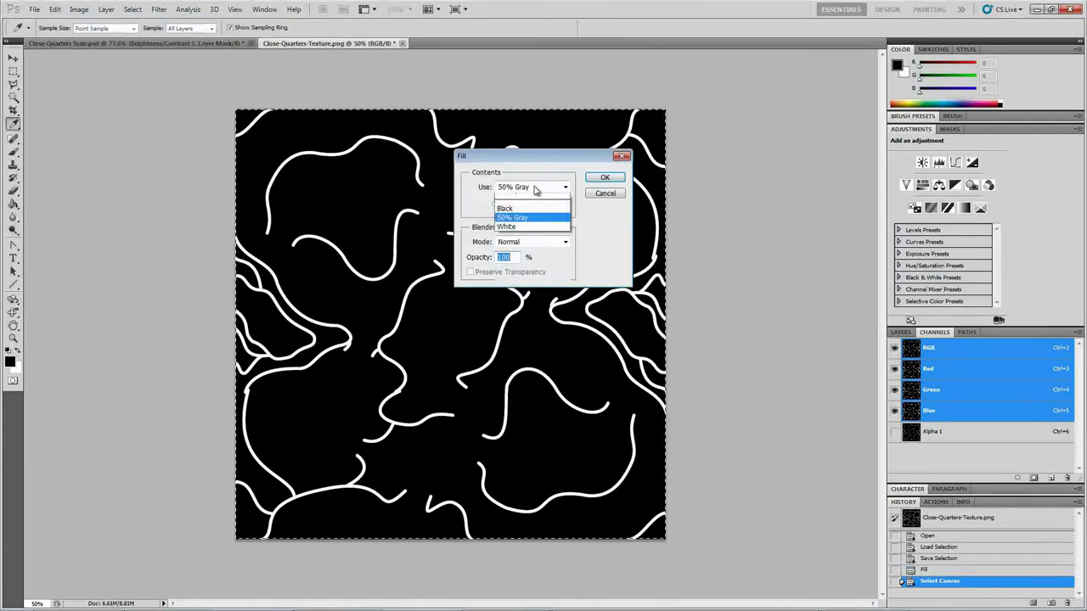
left_click(521, 274)
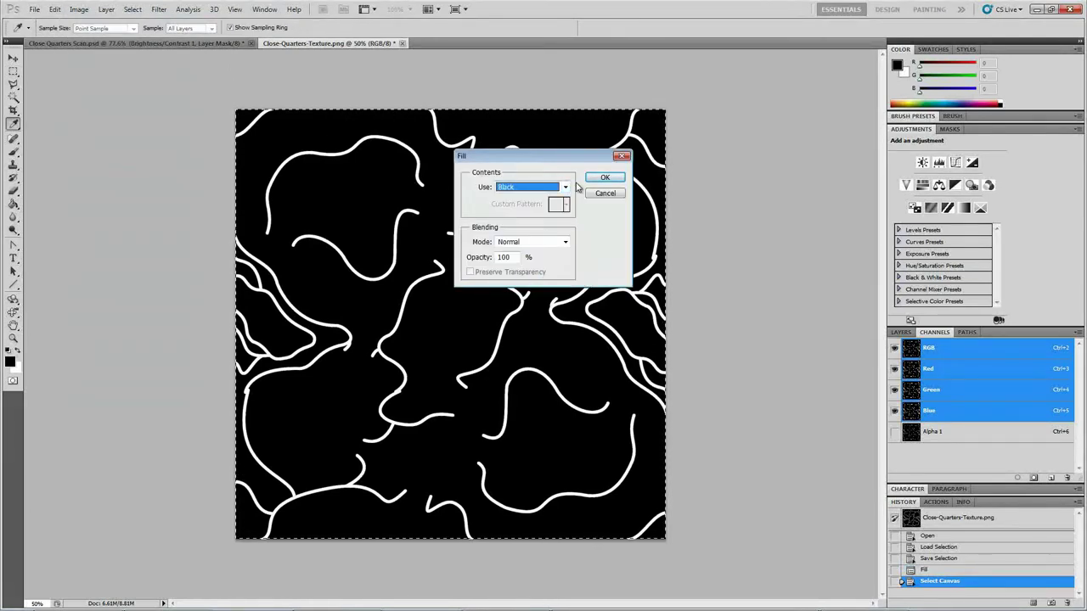
left_click(603, 179)
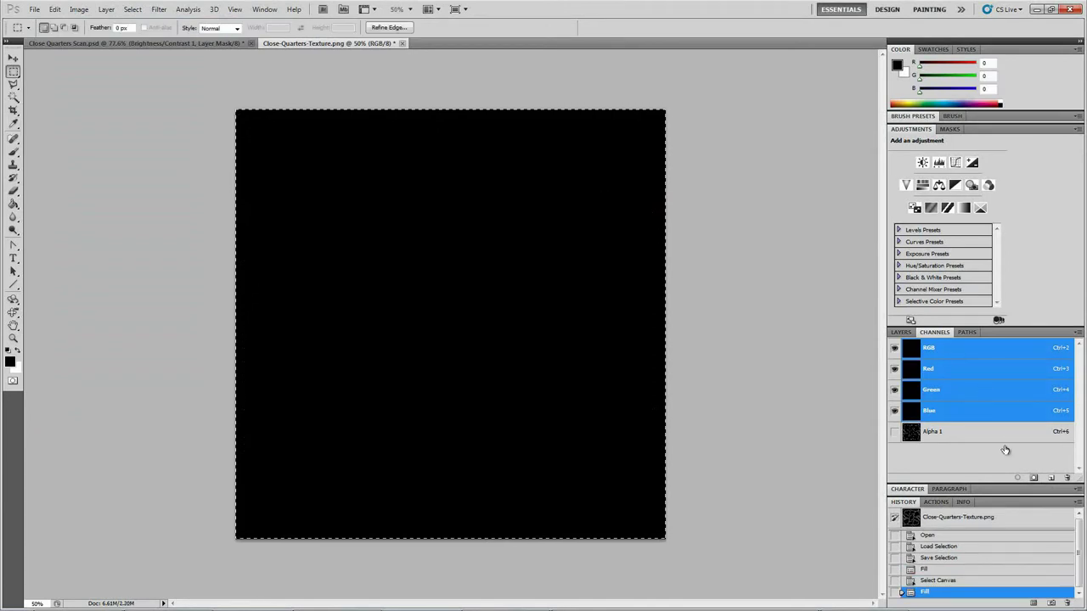
left_click(981, 438)
Step: Save the texture in D3D/DDS format as Close-Quarters-Texture.dds, replacing the existing file
left_click(895, 348)
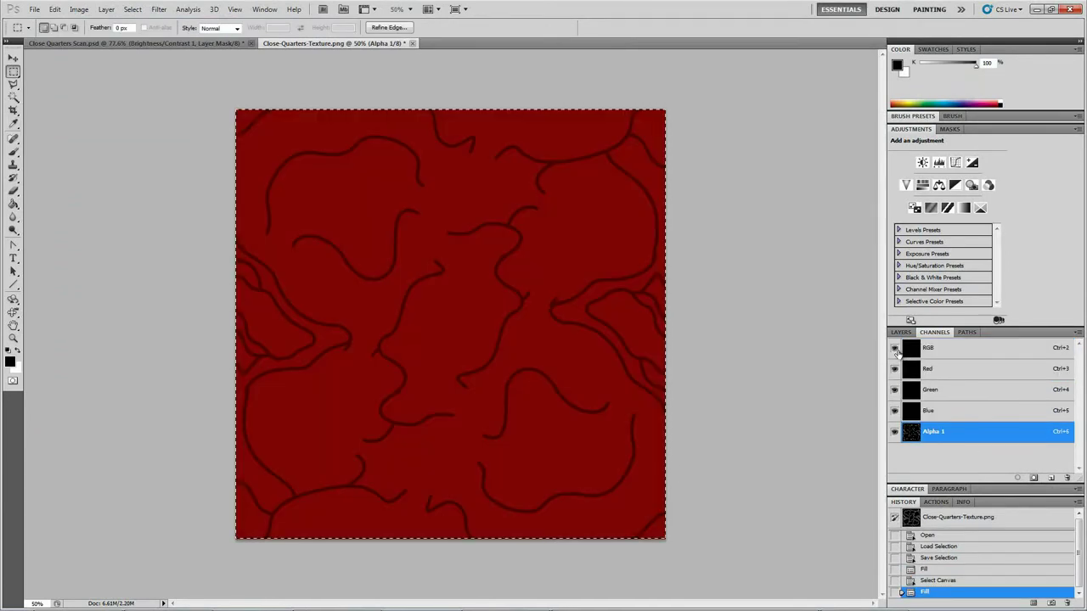
left_click(35, 9)
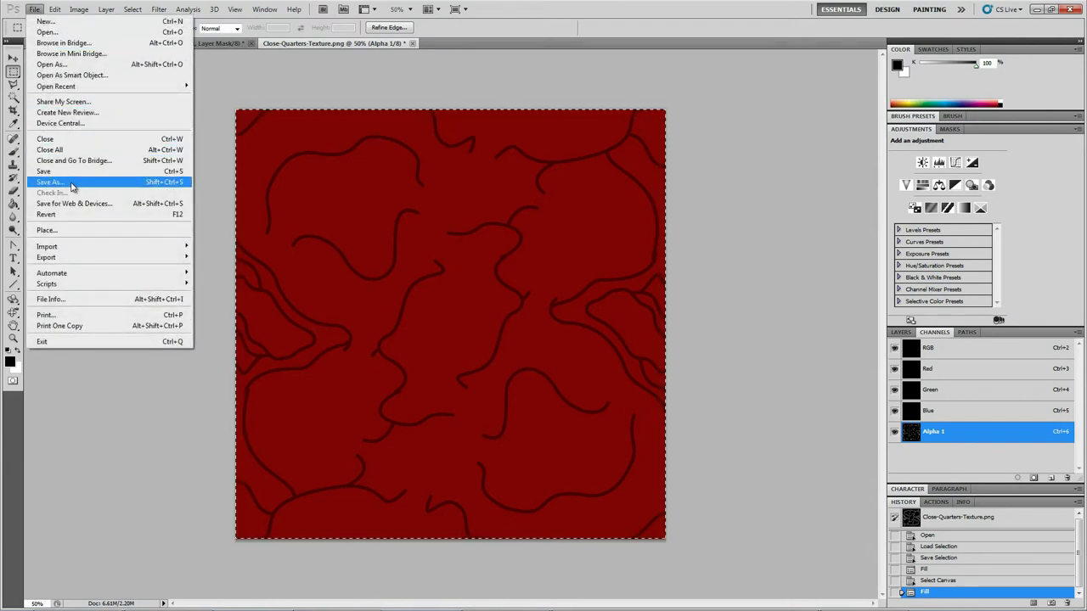
left_click(72, 183)
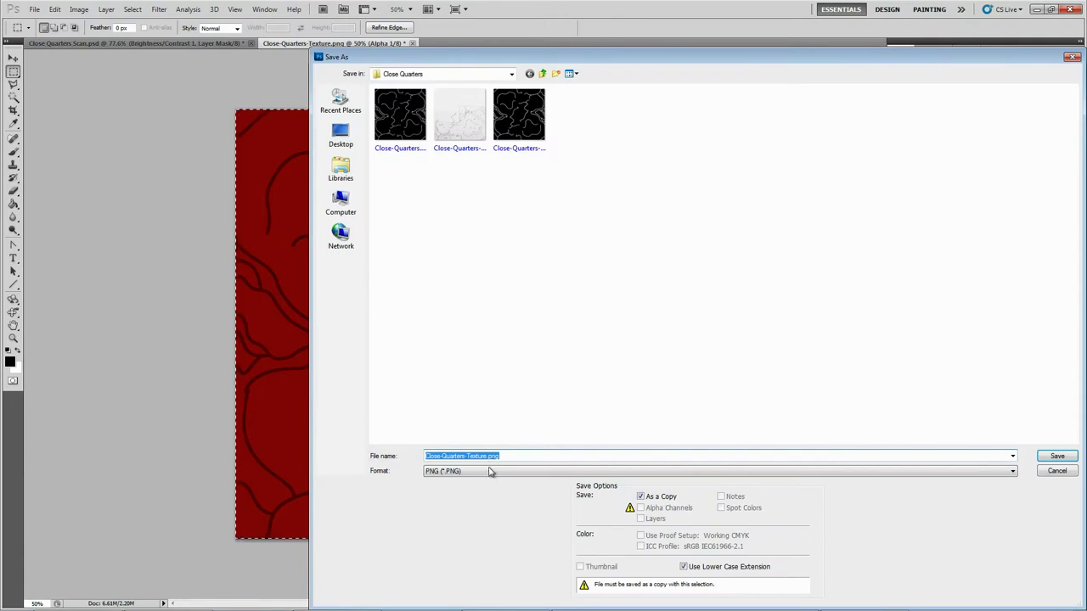
left_click(493, 473)
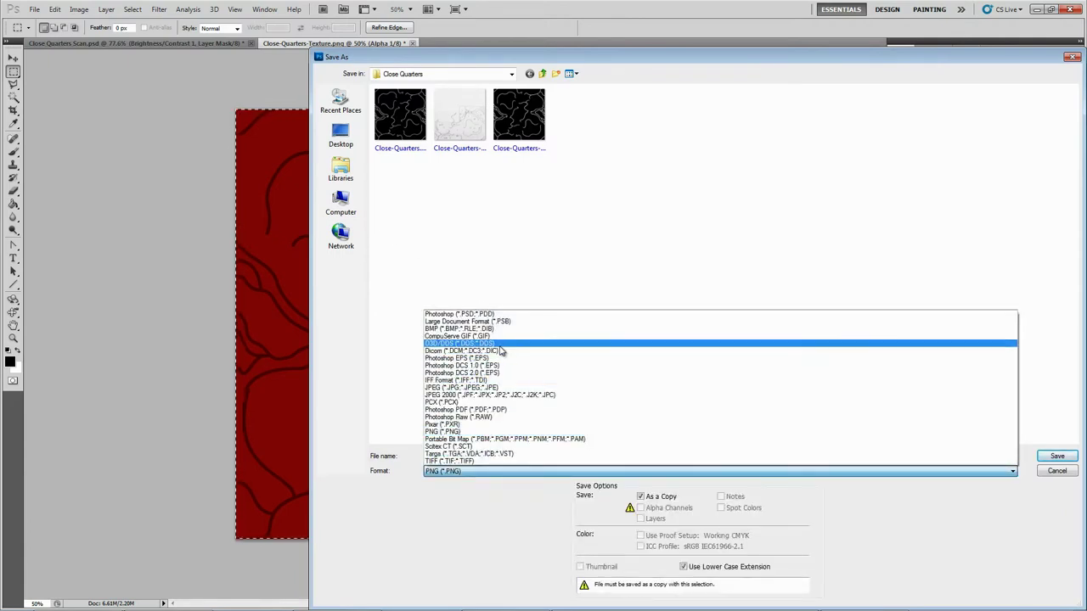
left_click(499, 344)
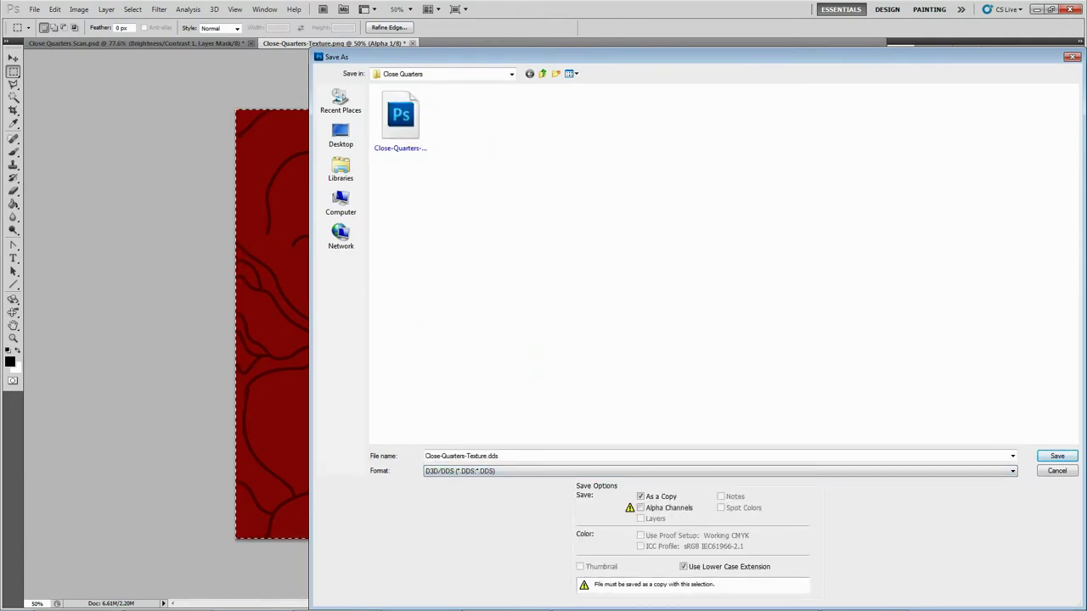
left_click(1046, 456)
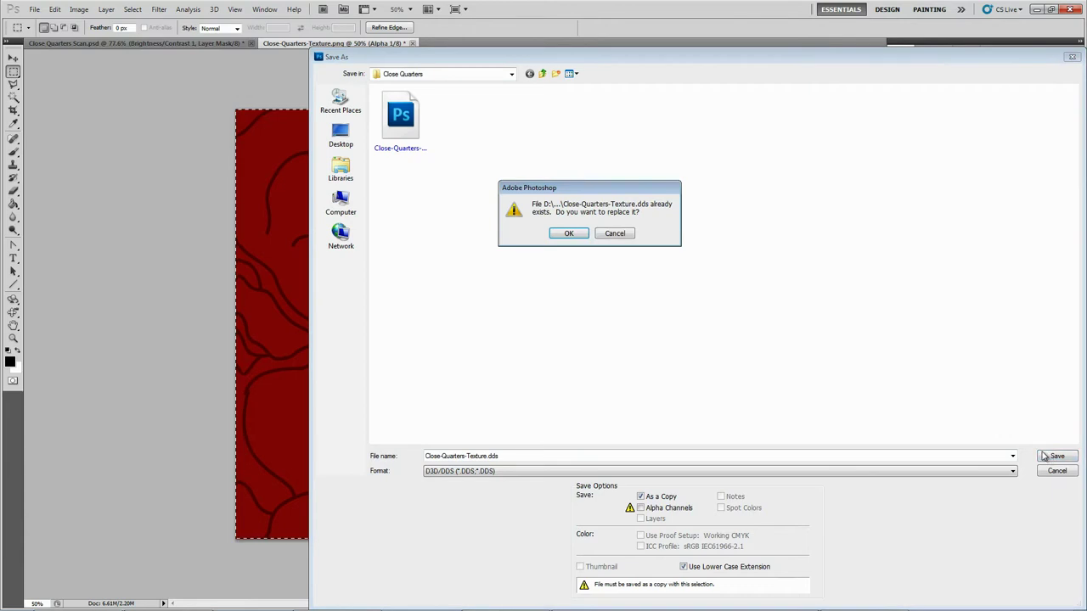
left_click(568, 235)
Step: Use DXT5 interpolated alpha compression with no MIP maps for the DDS save
left_click(563, 158)
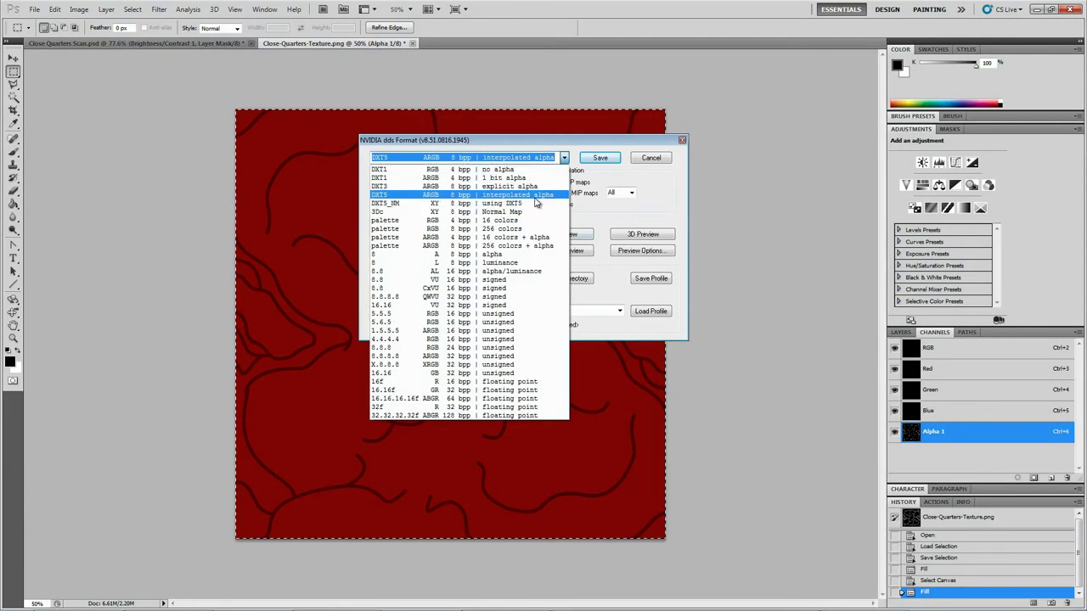
left_click(536, 197)
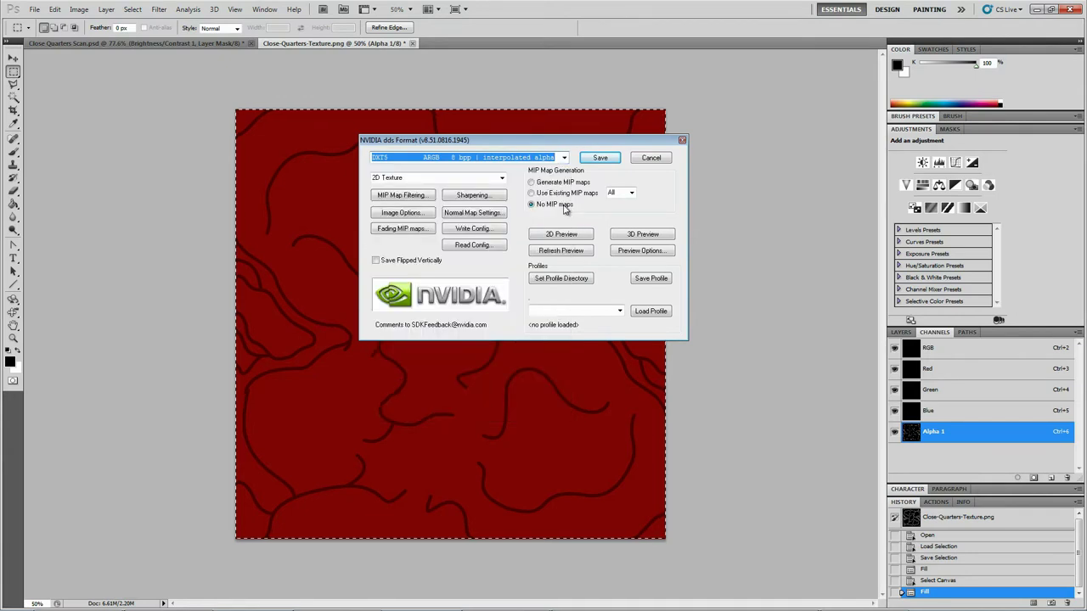
left_click(554, 207)
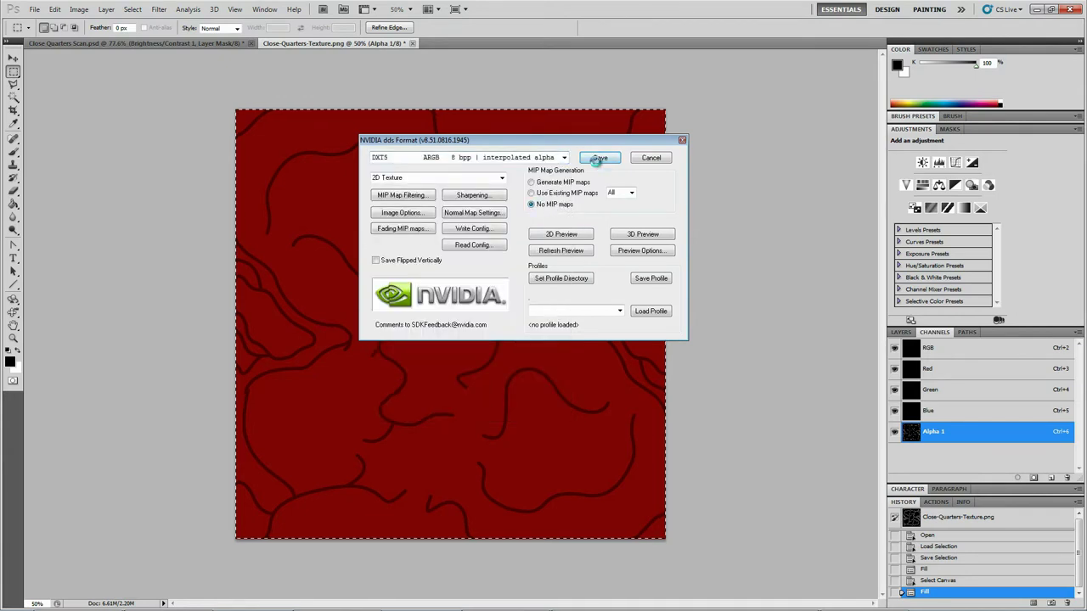
left_click(601, 169)
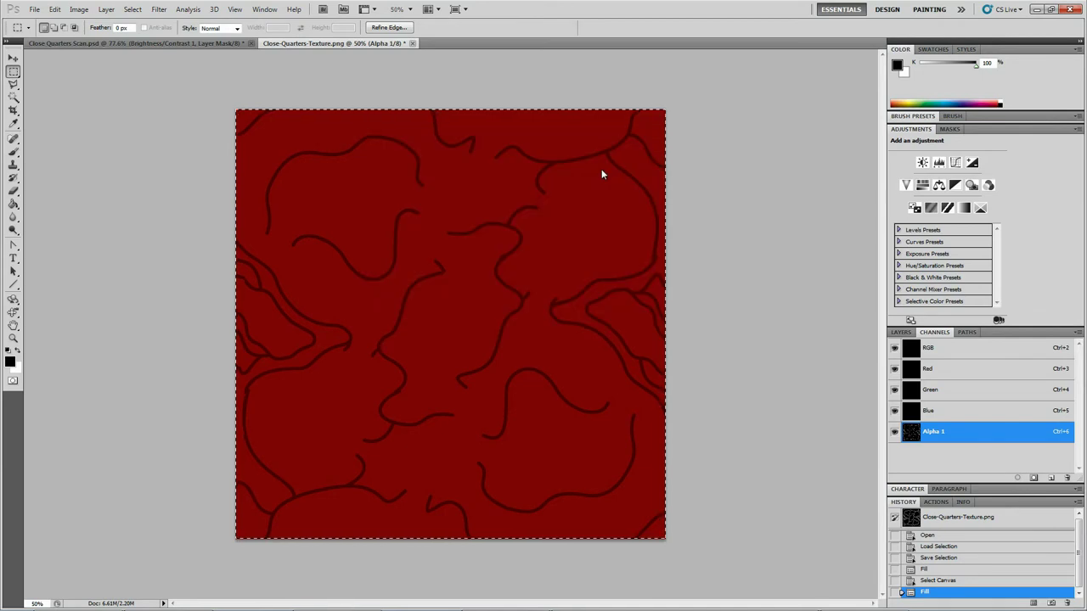
Step: Open the saved Close-Quarters-Texture.dds at default sizes and view its Alpha 1 channel
left_click(34, 10)
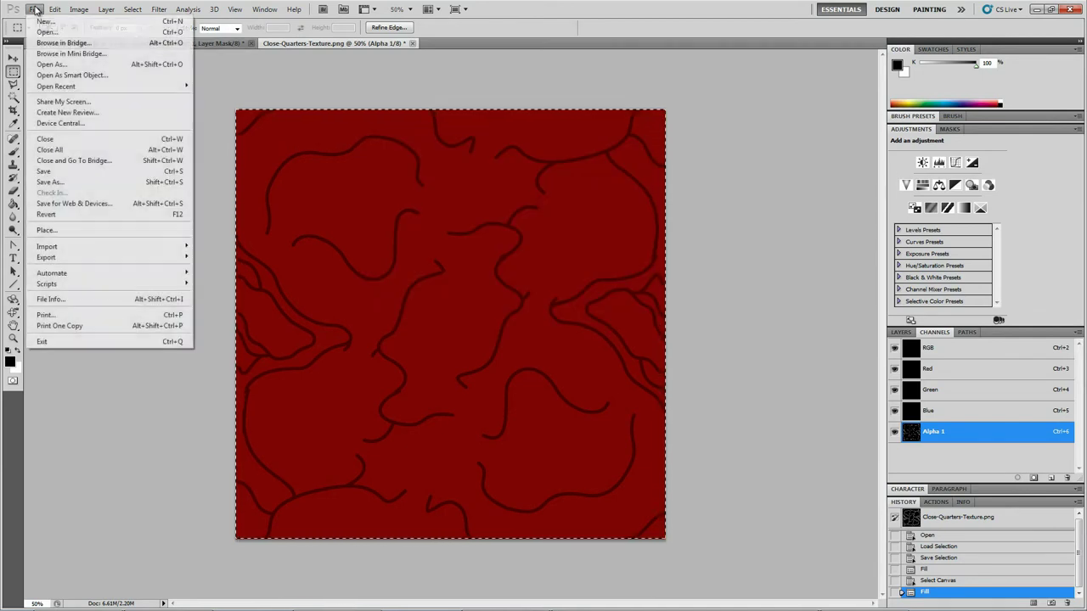
left_click(39, 34)
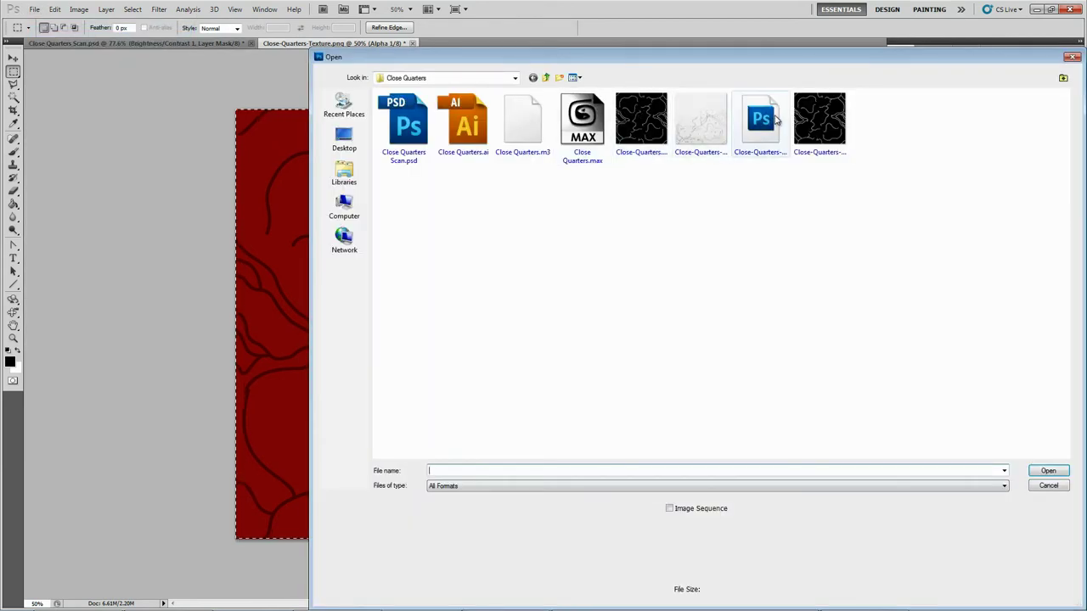
double_click(764, 120)
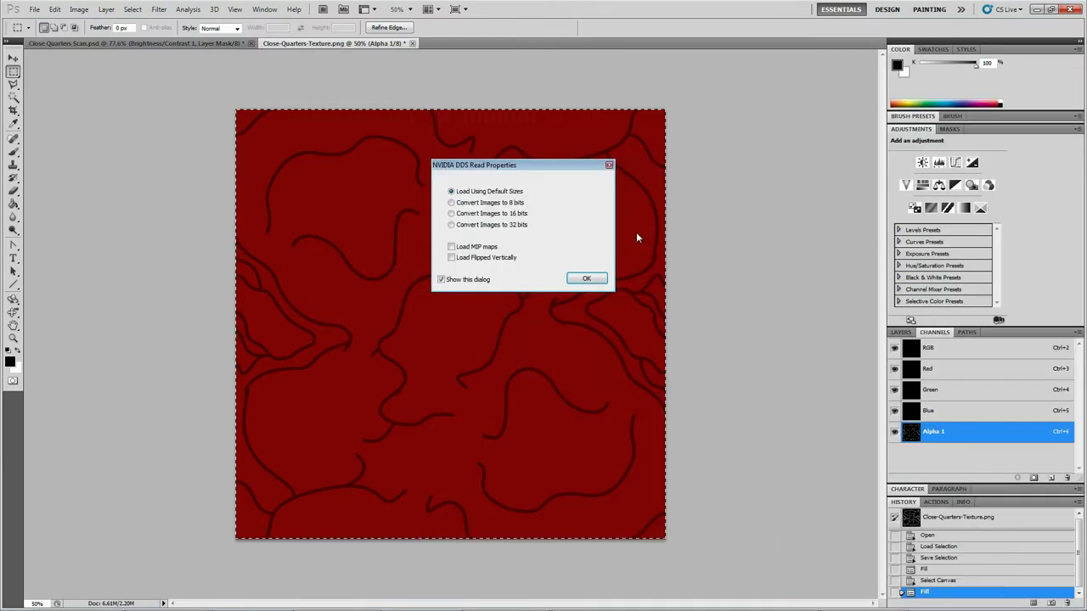
left_click(587, 277)
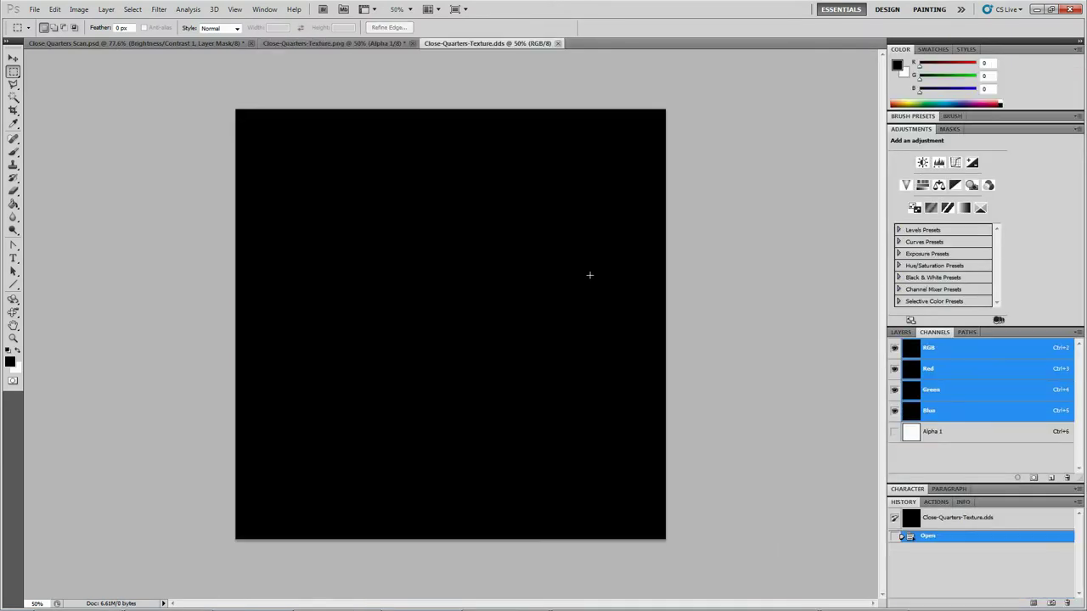
left_click(959, 432)
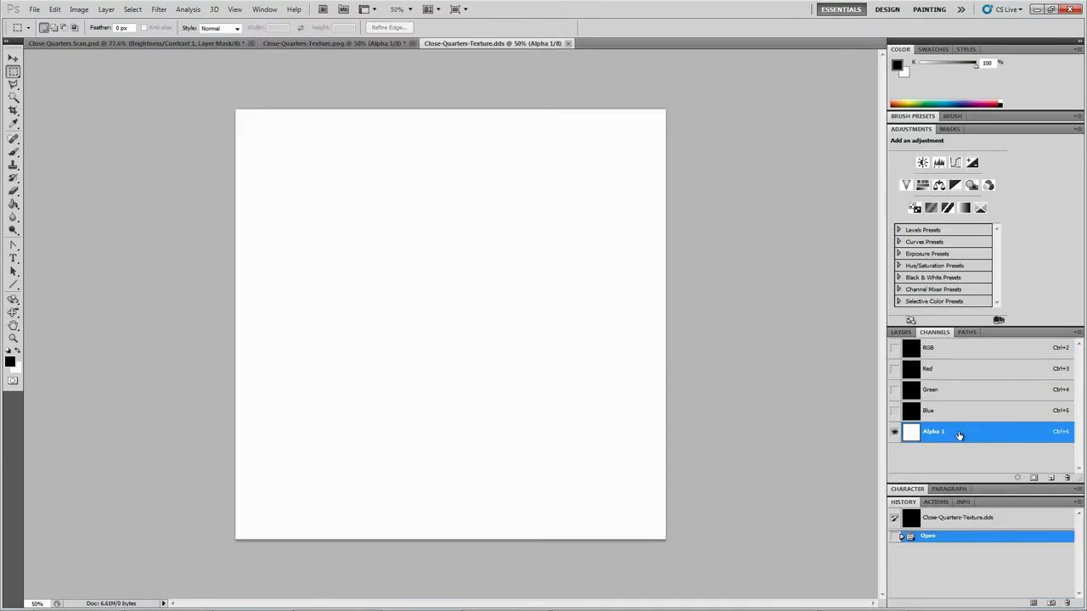
Step: Copy the Alpha 1 line pattern from the PNG and paste it into the DDS alpha
left_click(383, 43)
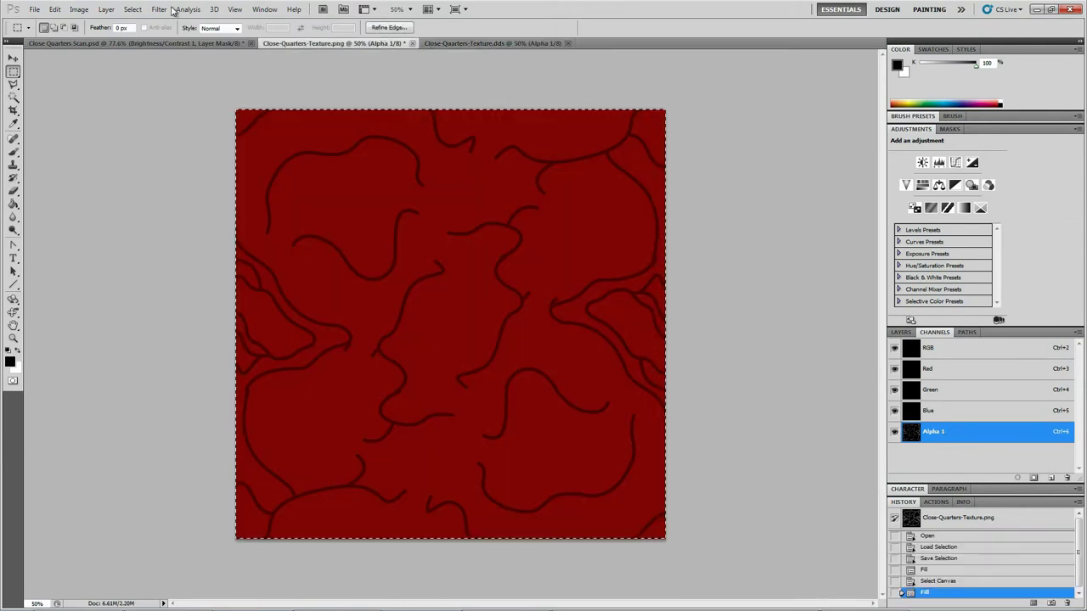
left_click(55, 9)
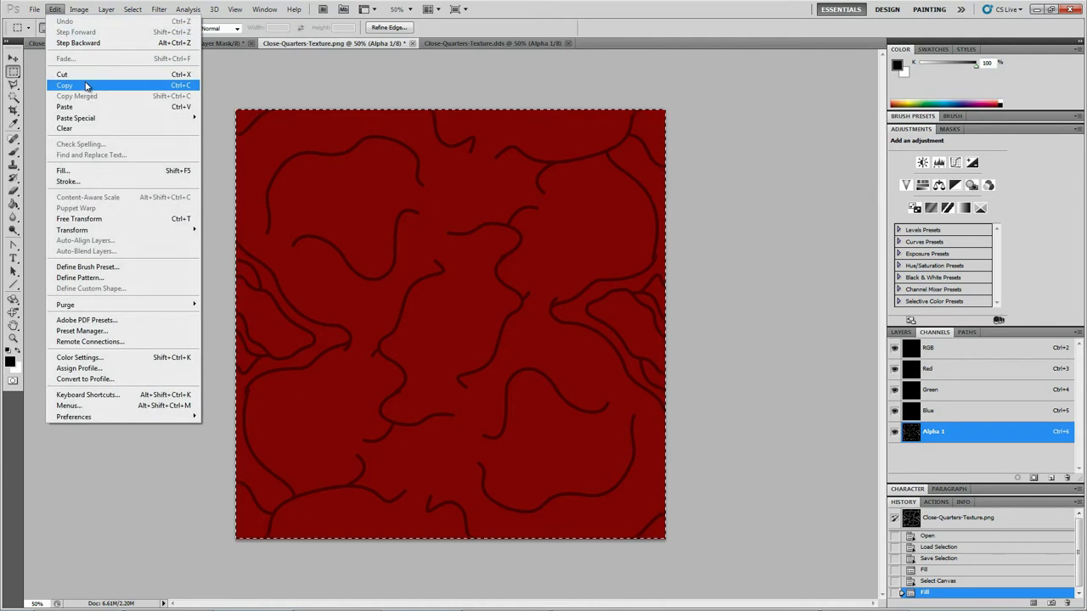
left_click(85, 85)
left_click(480, 44)
left_click(54, 8)
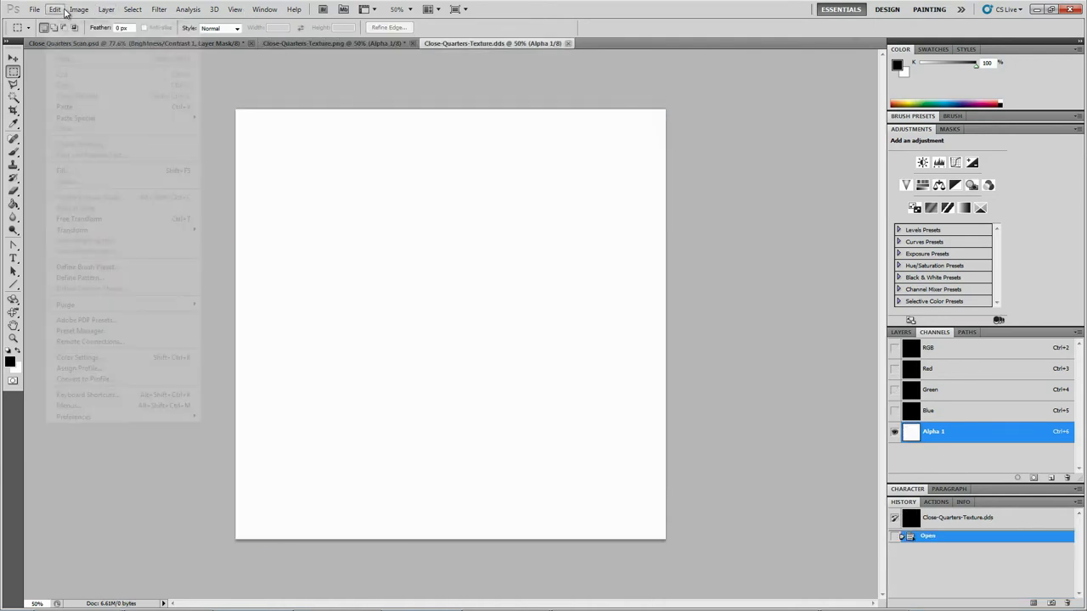
left_click(65, 107)
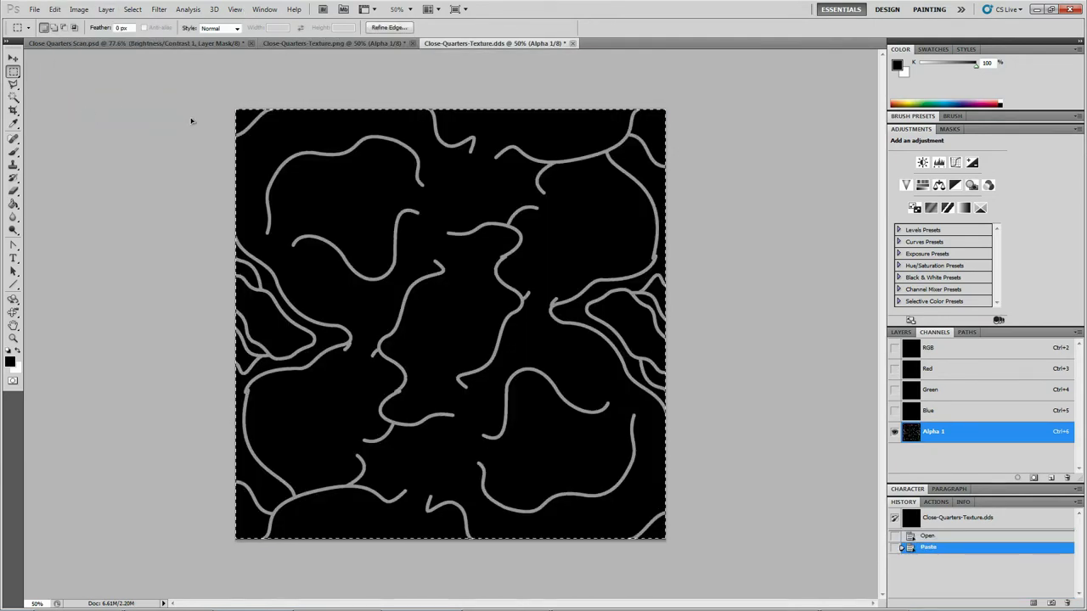
Step: Re-save the DDS with its existing DXT5, no-MIP-map settings
left_click(35, 10)
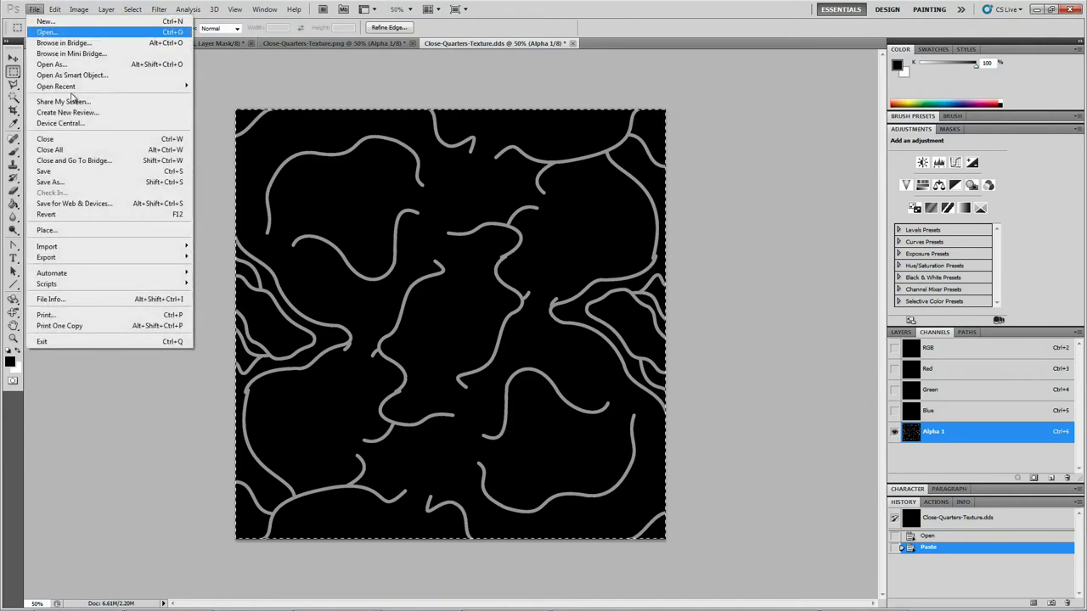
left_click(65, 171)
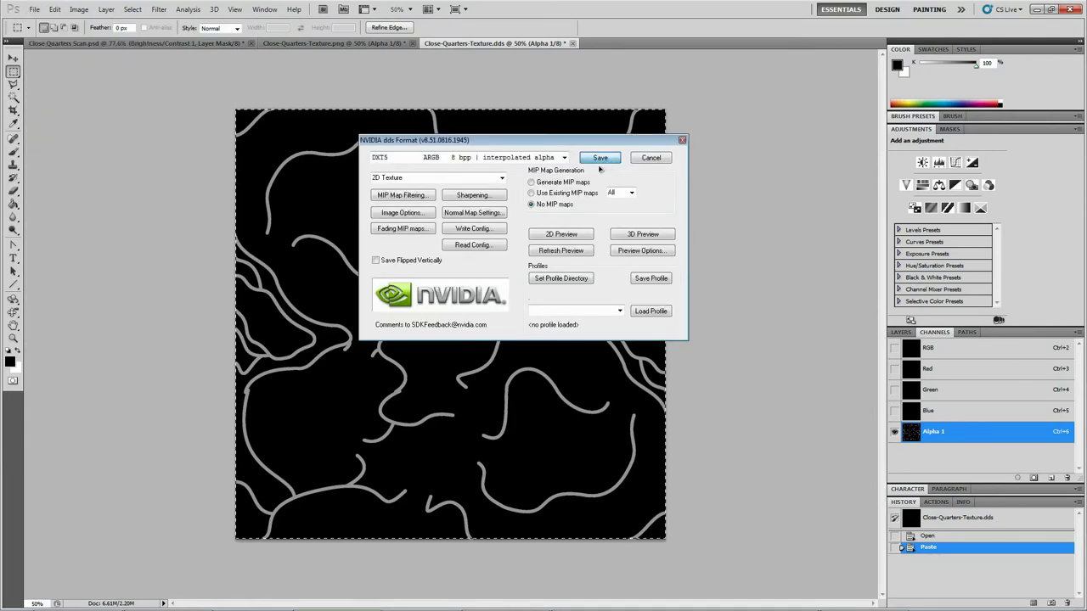
left_click(599, 167)
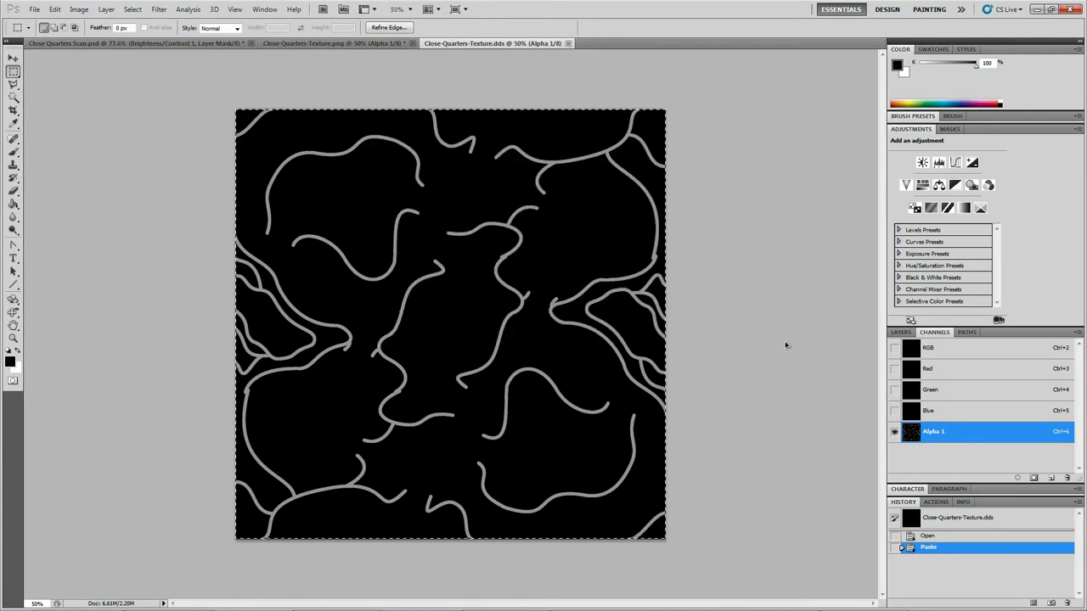
mouse_move(337, 603)
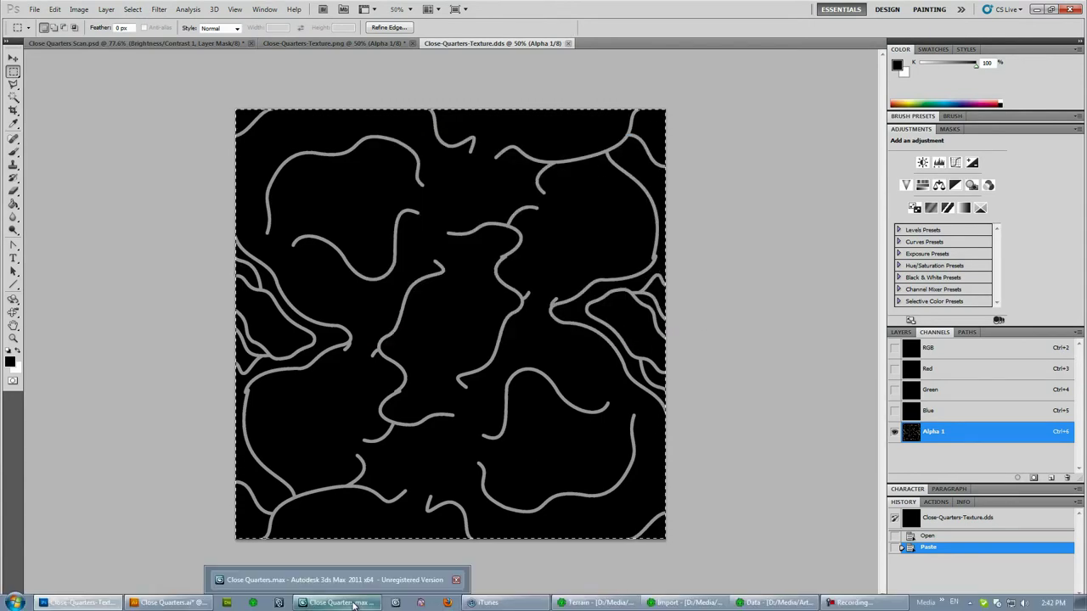
Step: Select the plane in 3ds Max and assign it a new Starcraft 2 material, Material #51
left_click(355, 605)
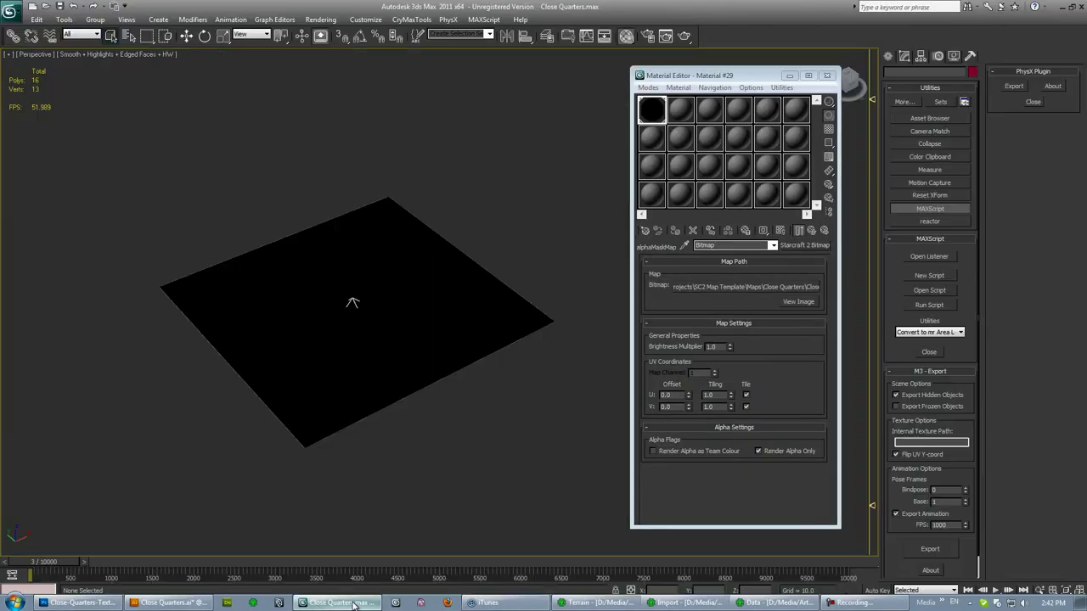
left_click(431, 357)
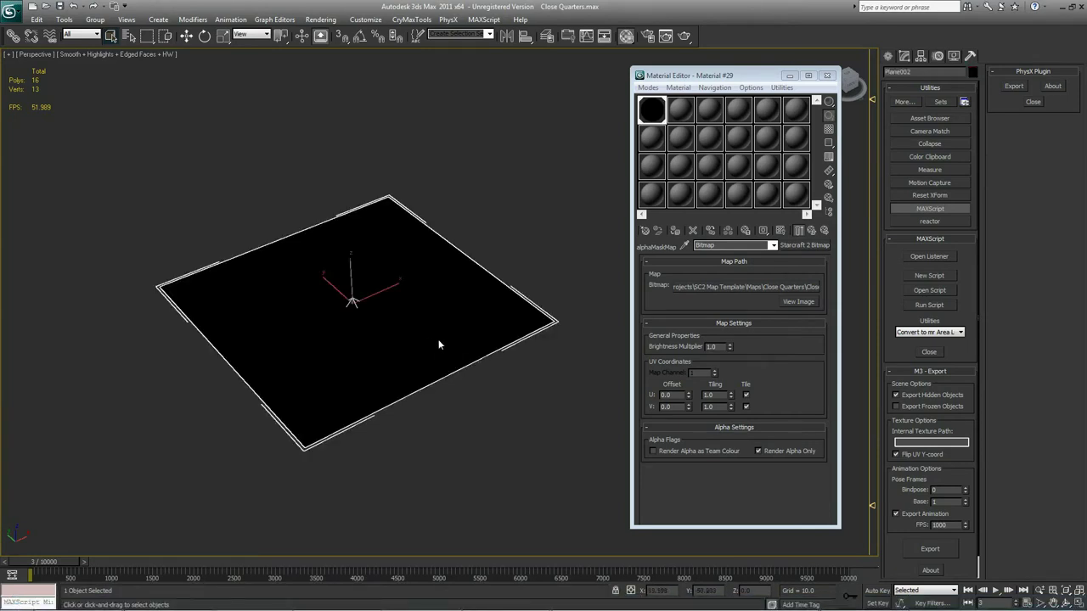
left_click(681, 109)
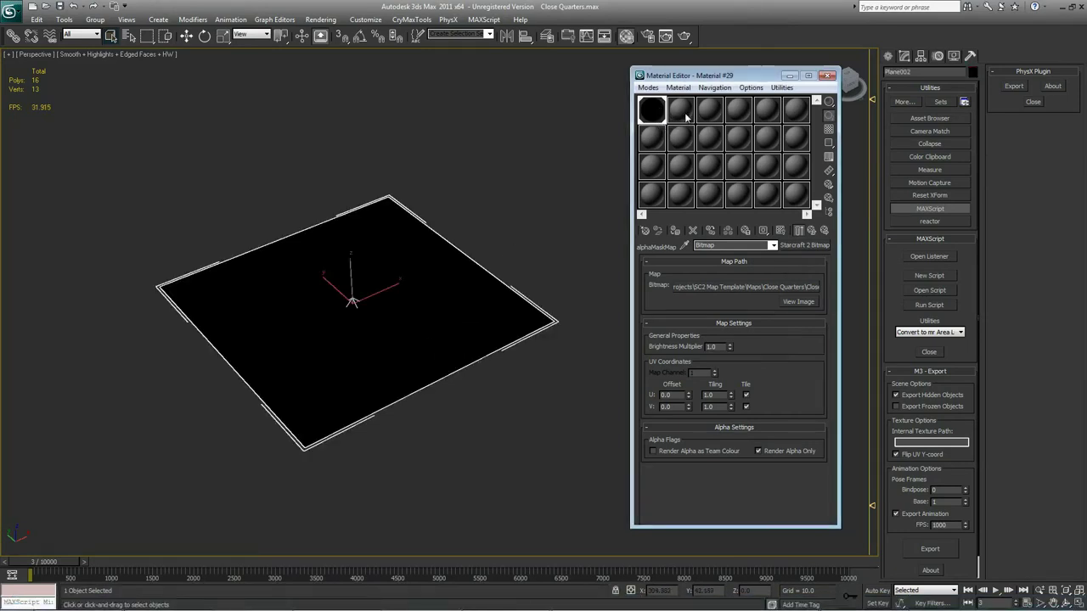
left_click(675, 230)
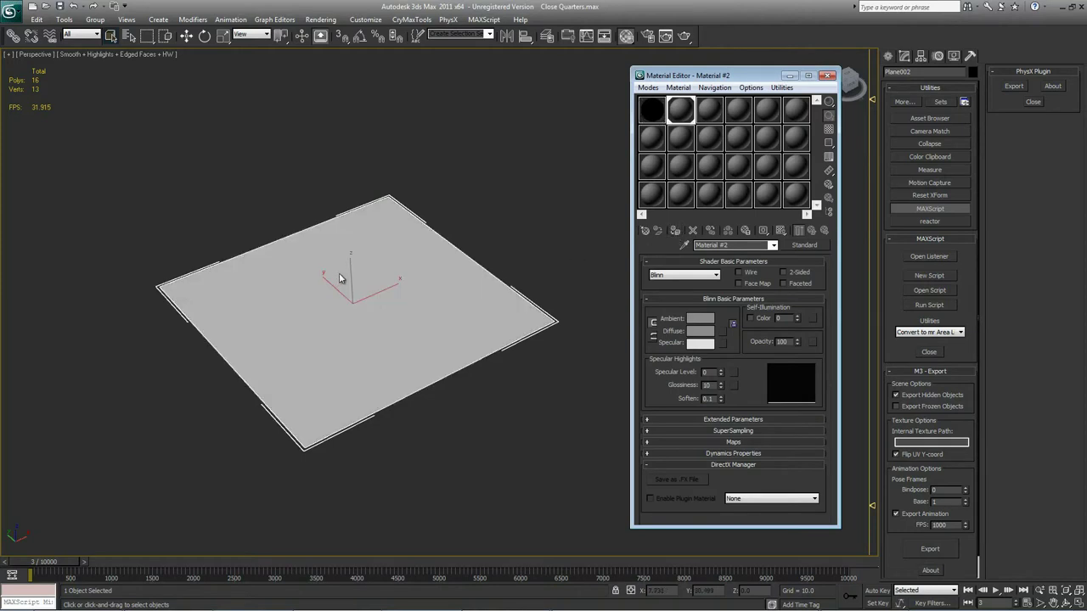
left_click(643, 231)
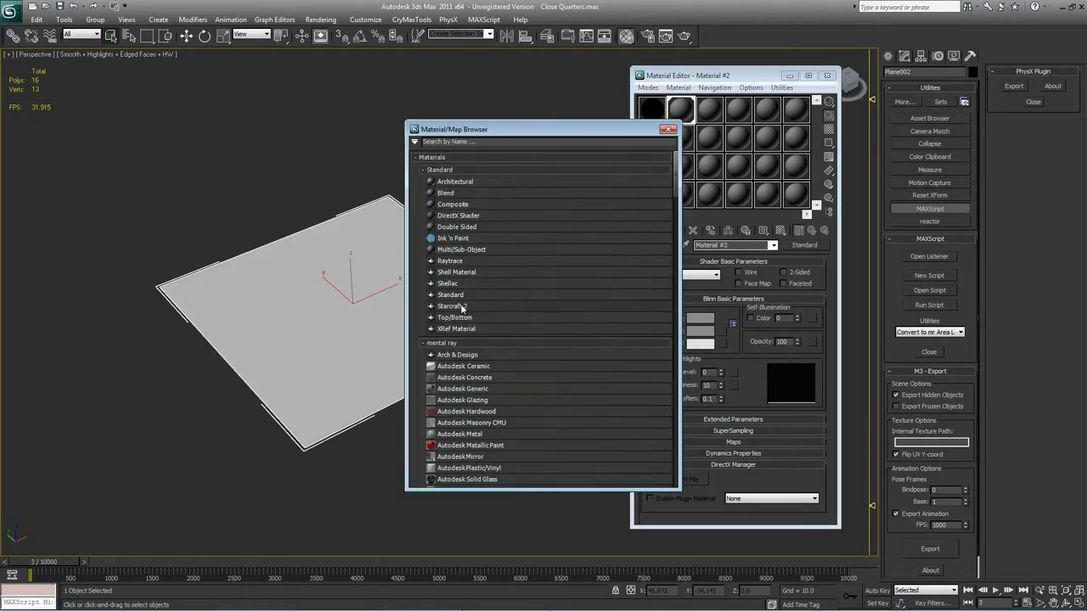
double_click(463, 308)
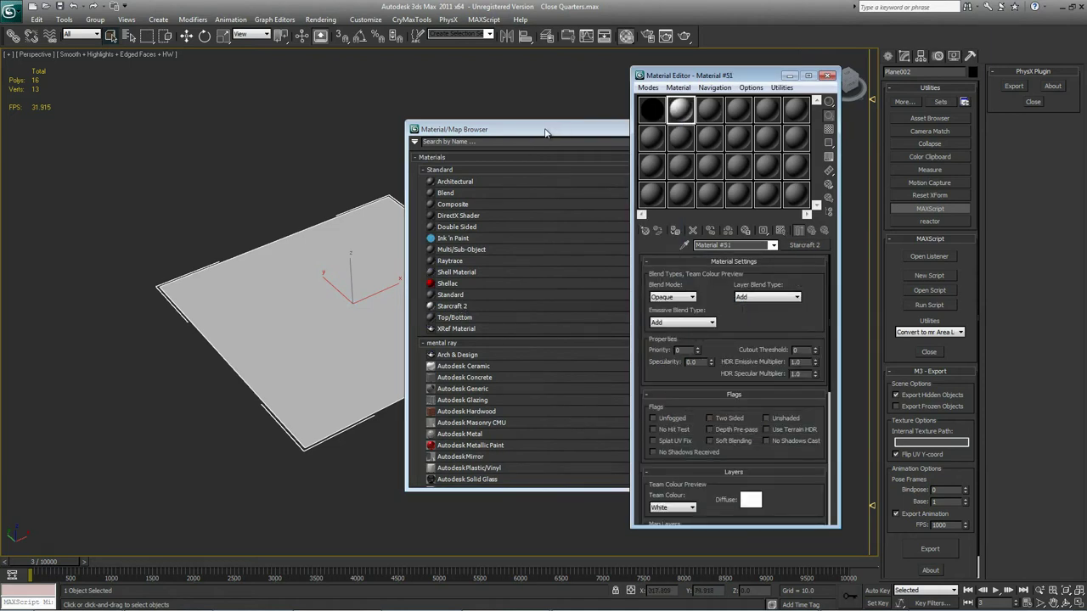
key("Escape")
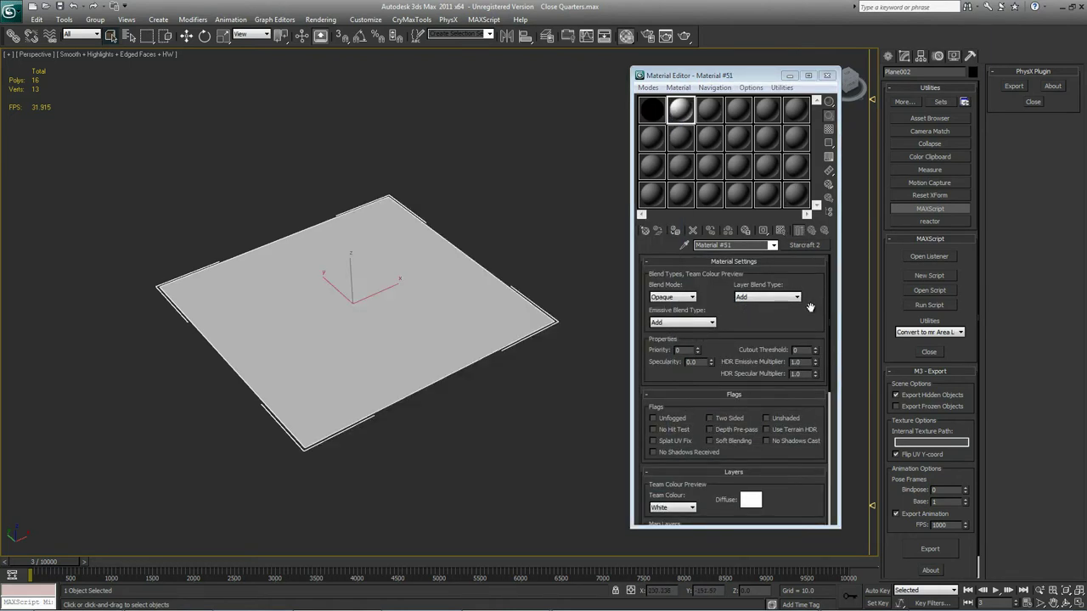
Step: Set the material's blend mode to Alpha Blend
left_click(691, 299)
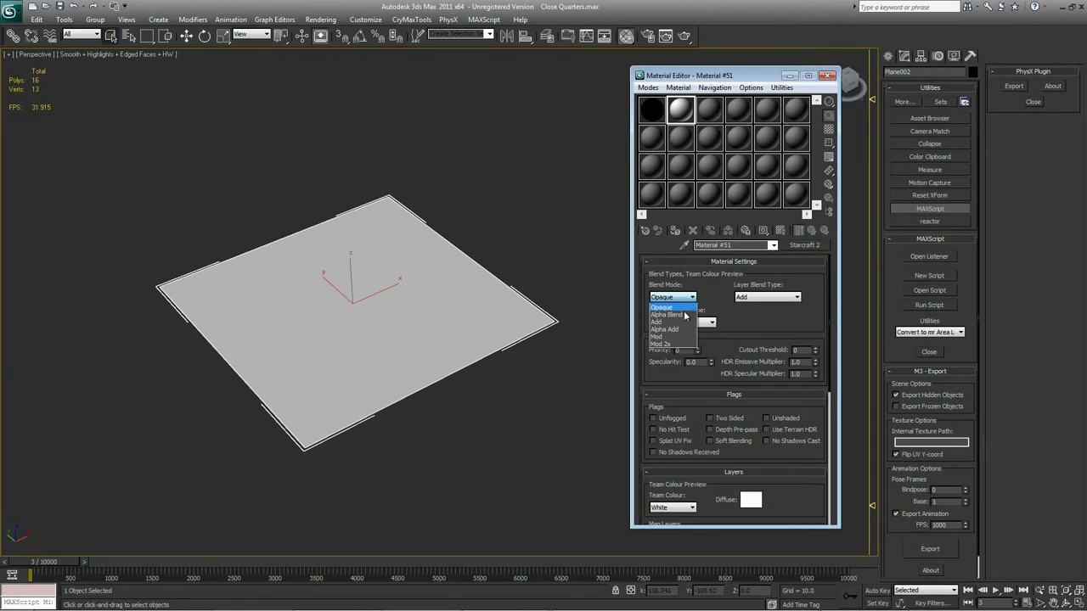
left_click(685, 315)
scroll(685, 291, "down", 3)
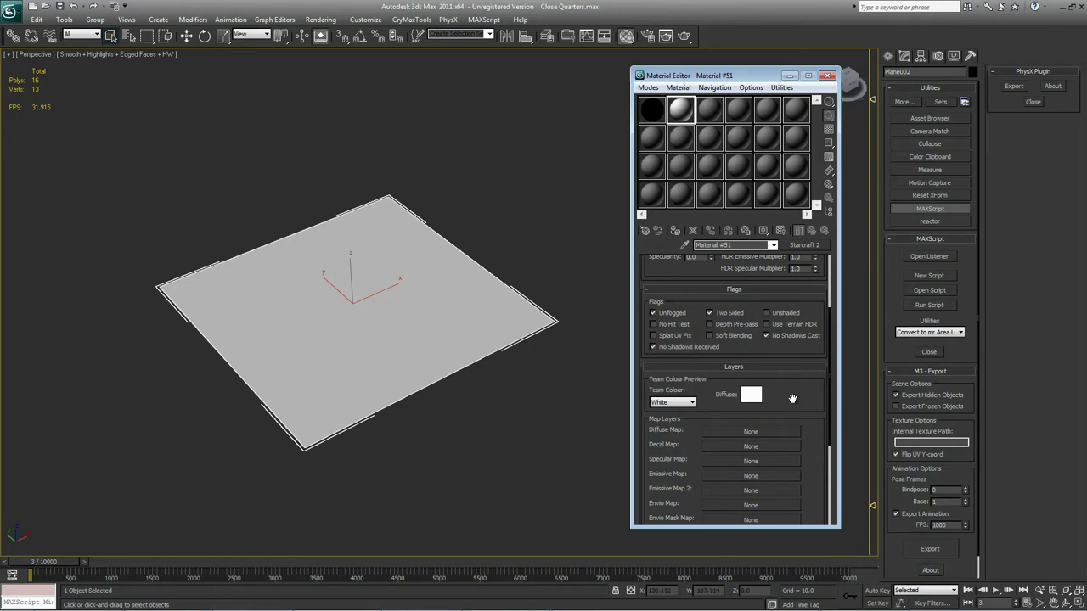
scroll(764, 356, "down", 3)
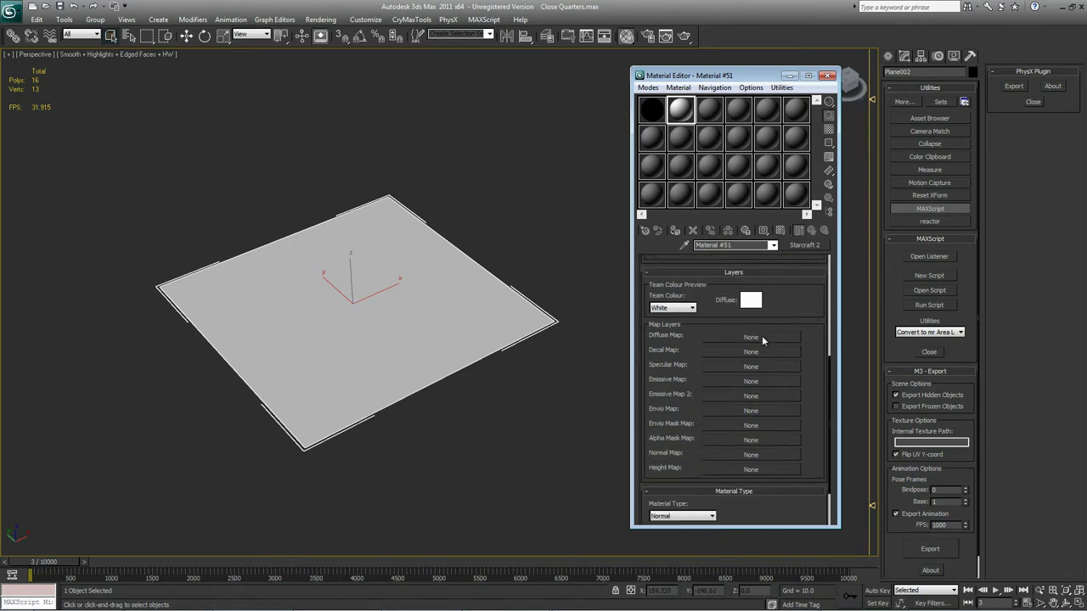
Step: Make the diffuse map a Starcraft 2 Bitmap loading Close-Quarters-Texture.dds
left_click(763, 338)
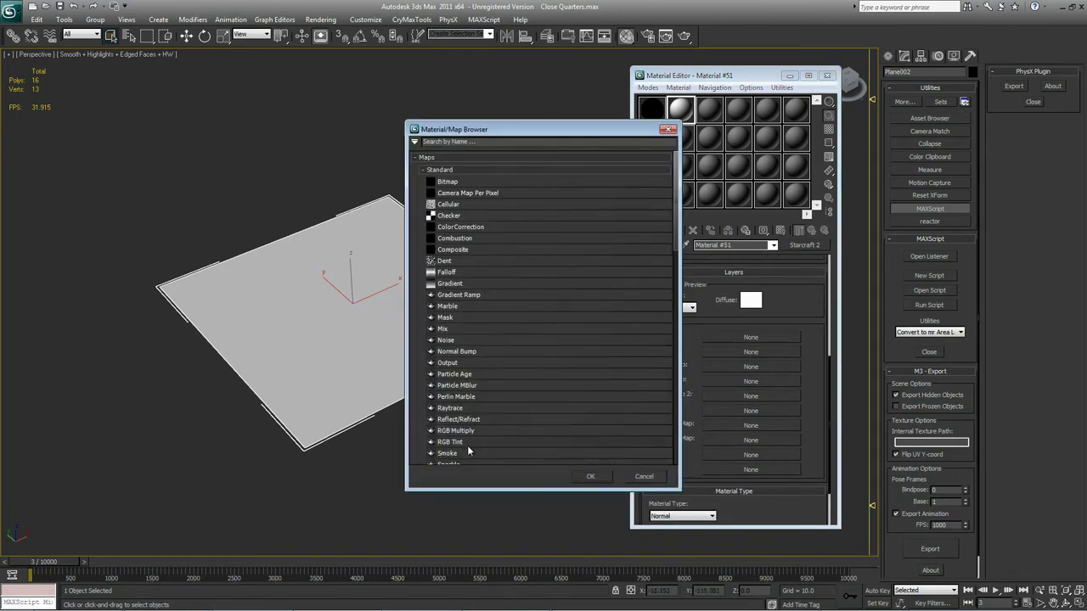
scroll(467, 445, "down", 2)
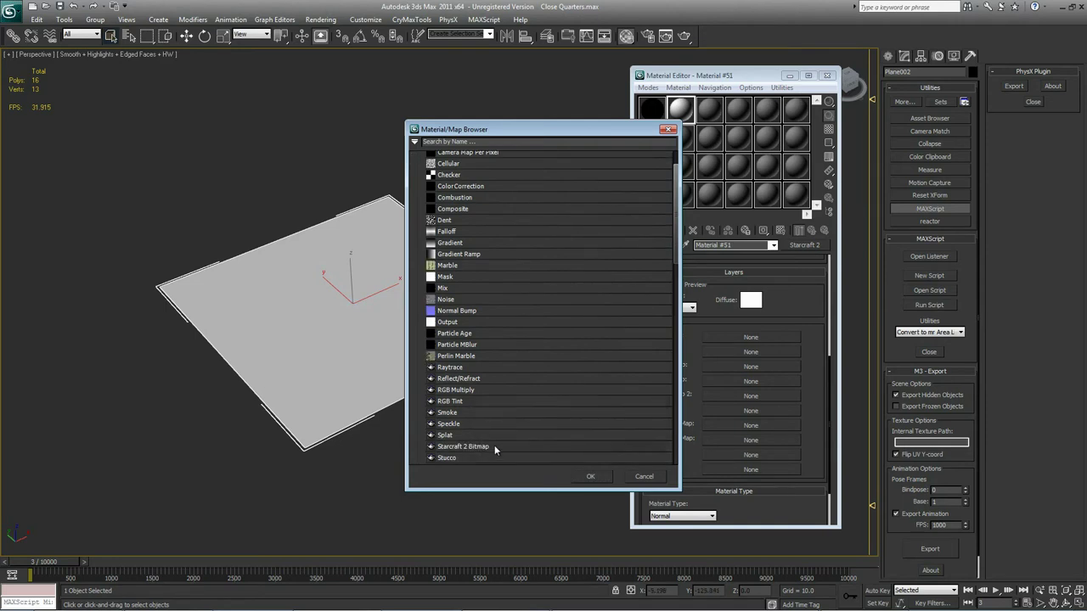
double_click(494, 445)
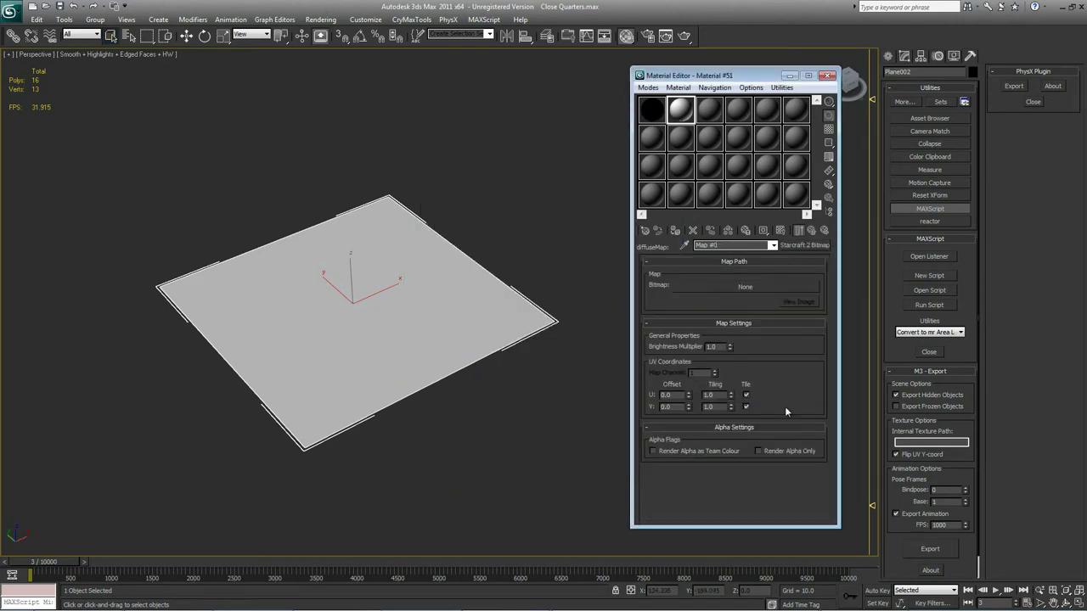
left_click(774, 286)
left_click(757, 314)
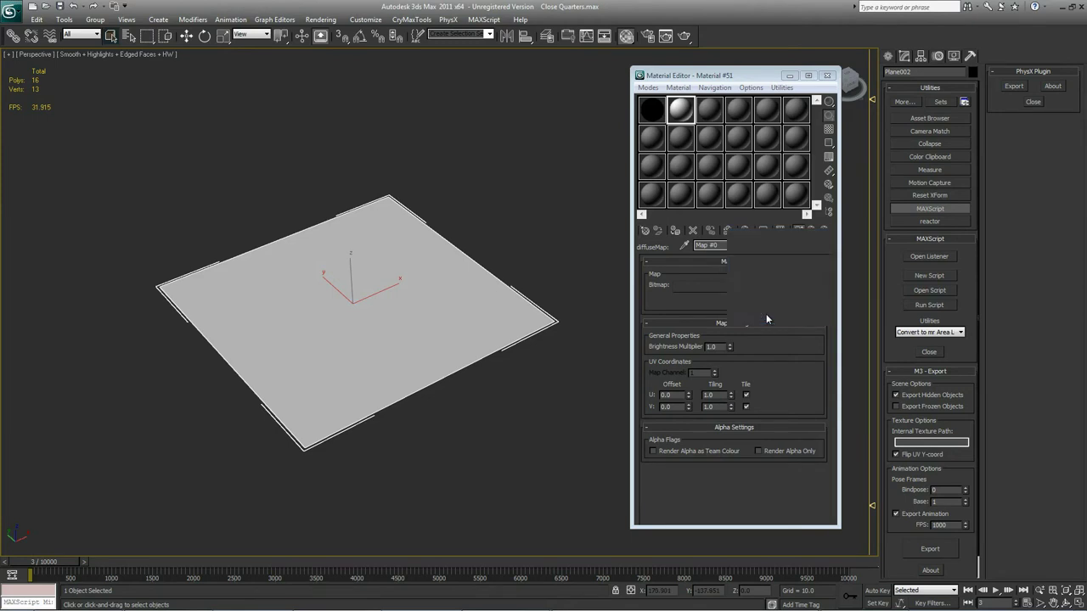
left_click(284, 97)
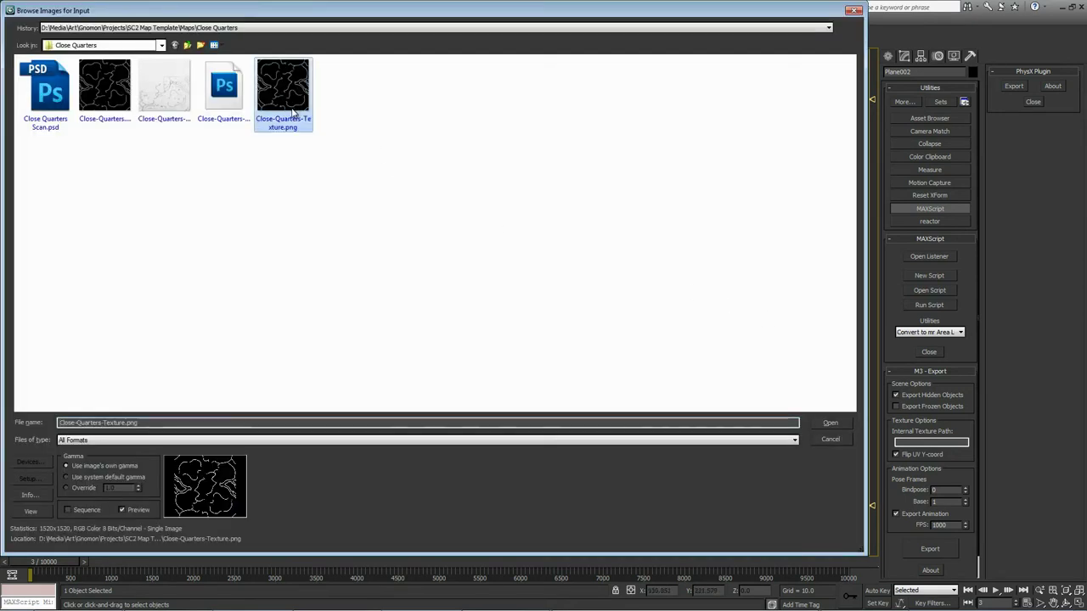
left_click(222, 91)
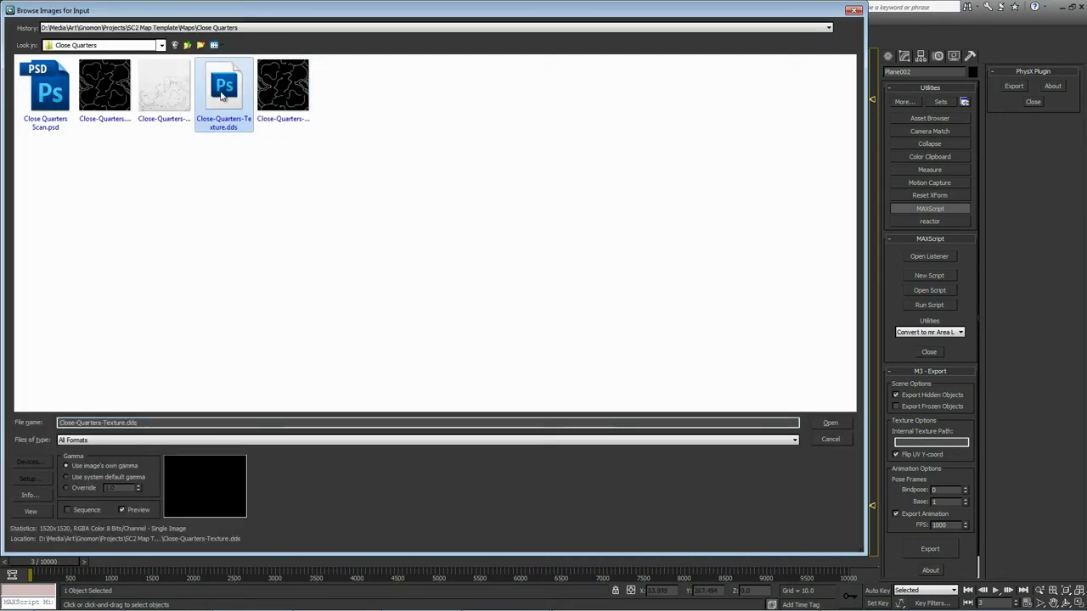
double_click(221, 96)
left_click(812, 230)
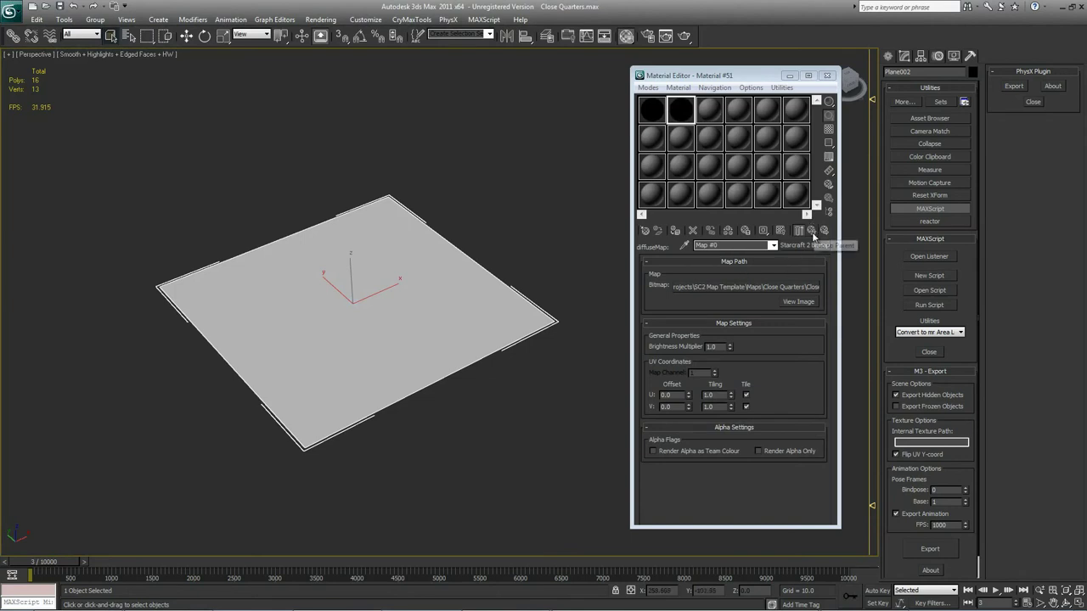
Step: Set the alpha mask to a Starcraft 2 Bitmap of the .dds texture, rendering alpha only
left_click(740, 438)
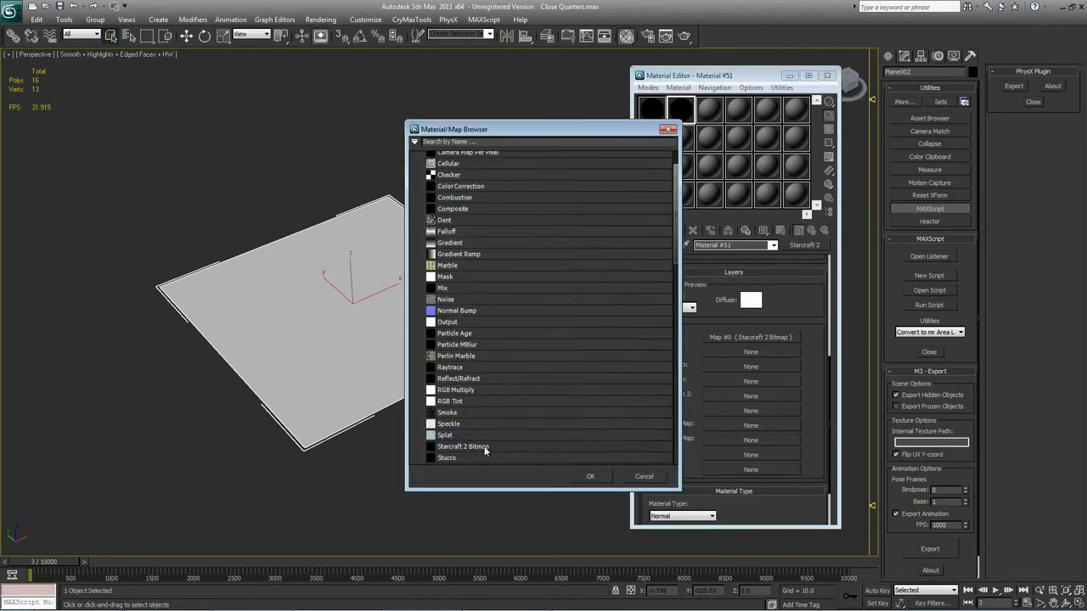
double_click(484, 446)
left_click(784, 291)
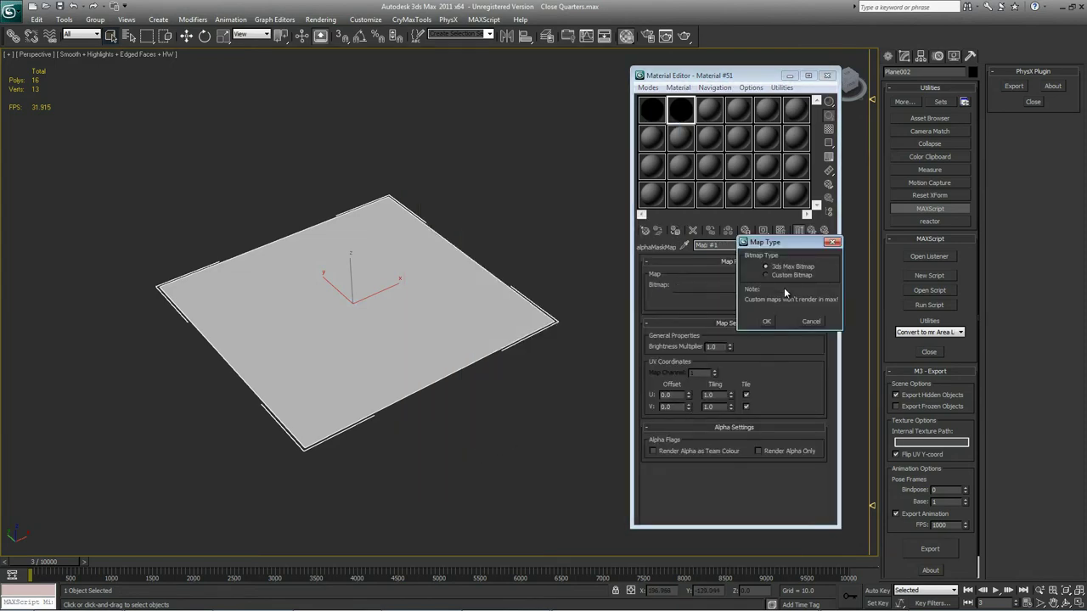
left_click(767, 321)
left_click(224, 89)
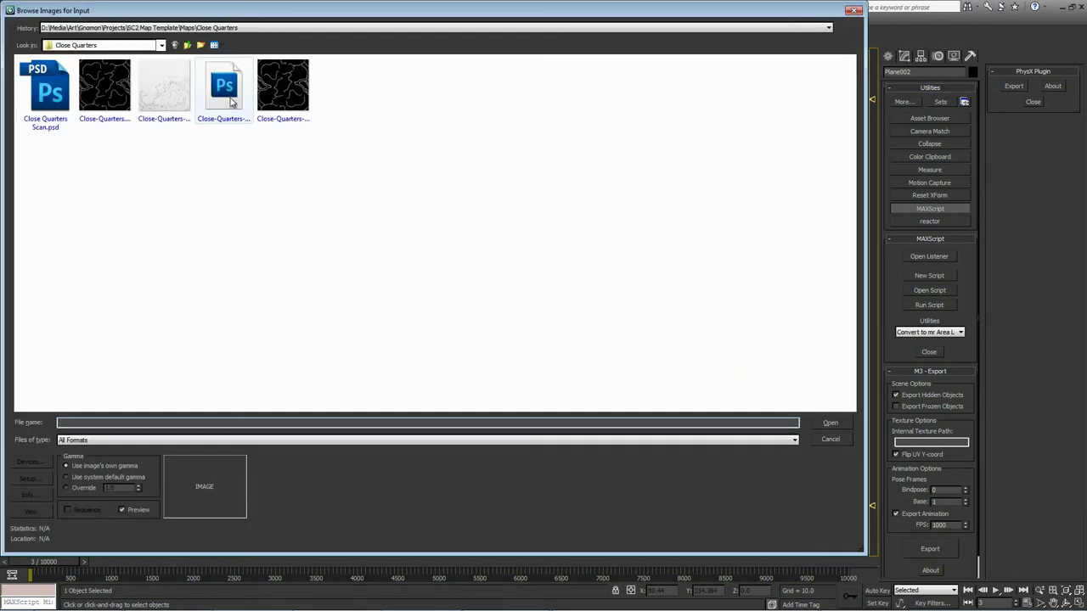
double_click(225, 91)
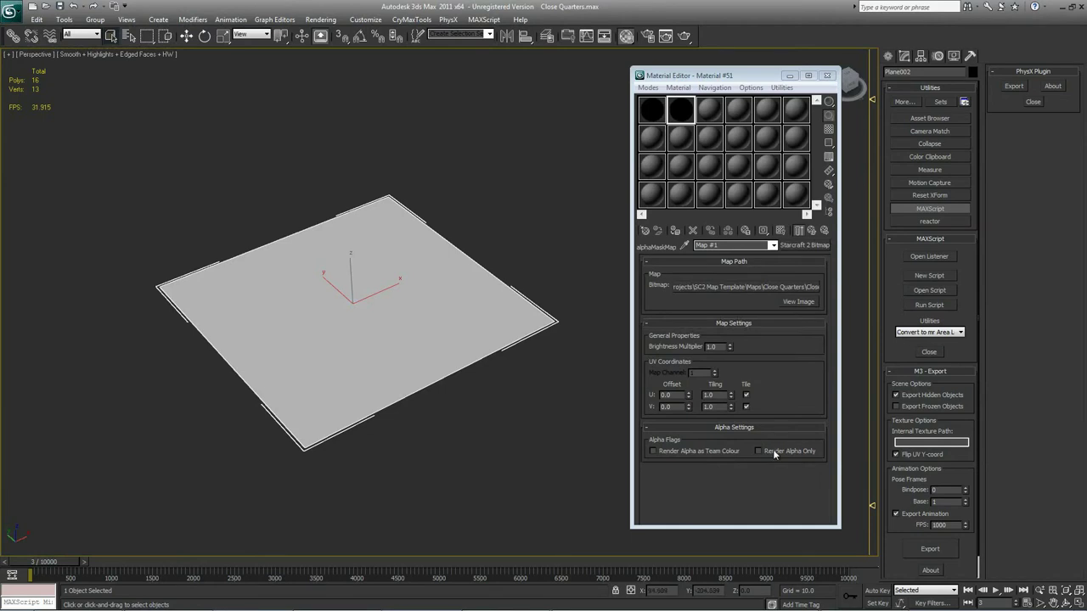
left_click(775, 454)
Step: Drag Material #51 onto the plane to apply it
left_click_drag(680, 109, 427, 298)
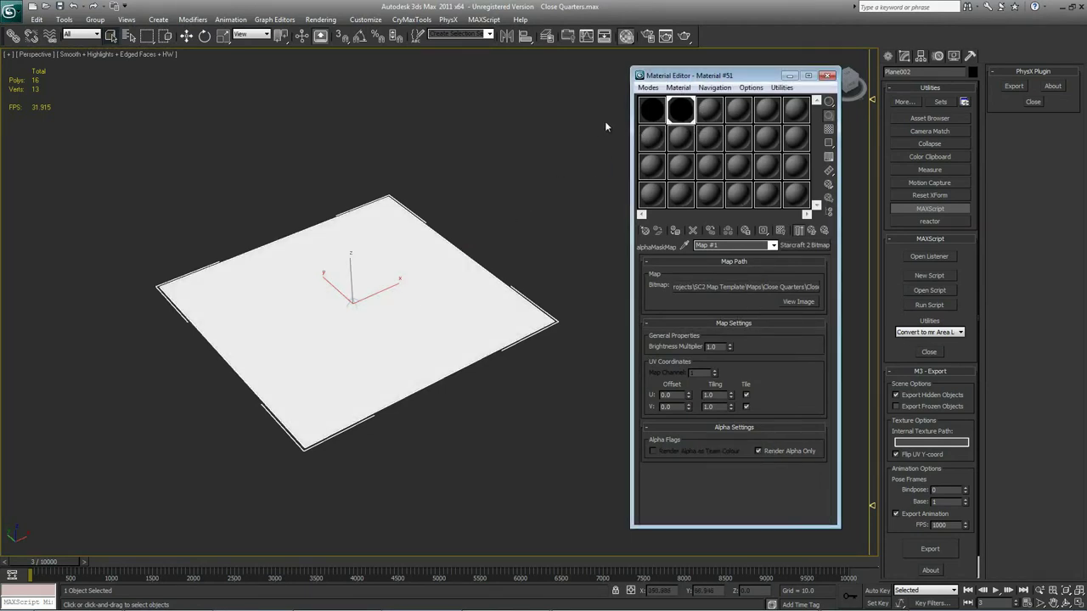
left_click(959, 56)
left_click(971, 57)
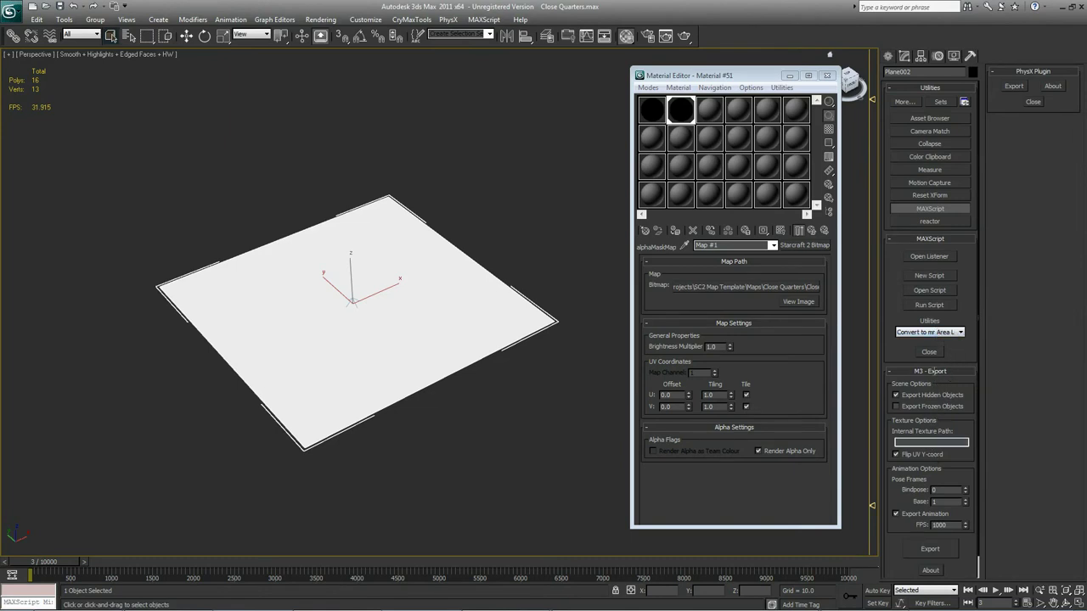
Step: Re-export the plane as Close Quarters.m3, overwriting the old file, and bring up the StarCraft II Editor terrain
left_click(929, 551)
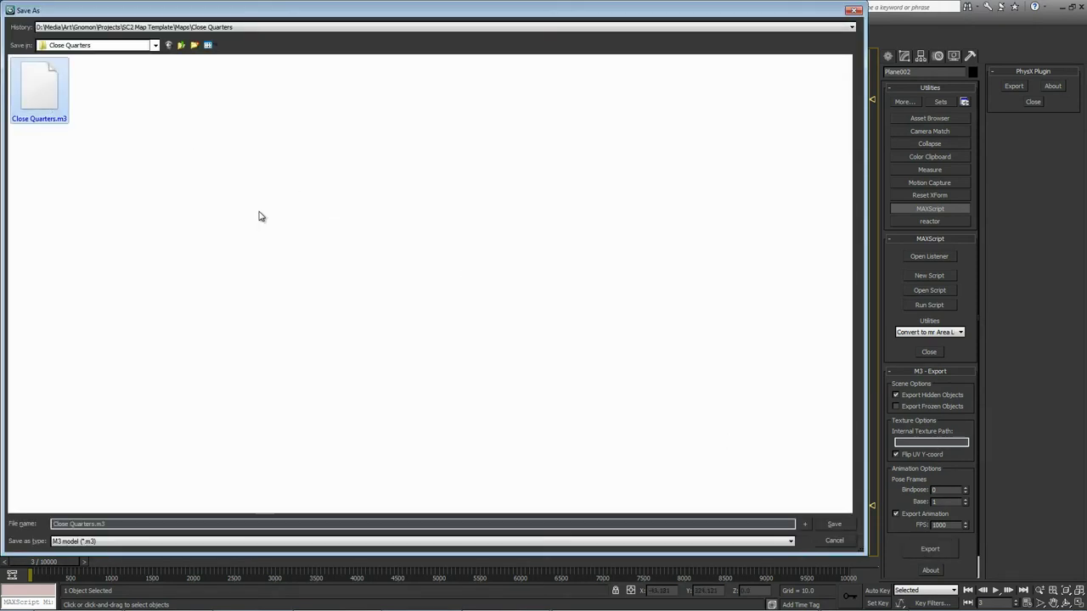
left_click(834, 526)
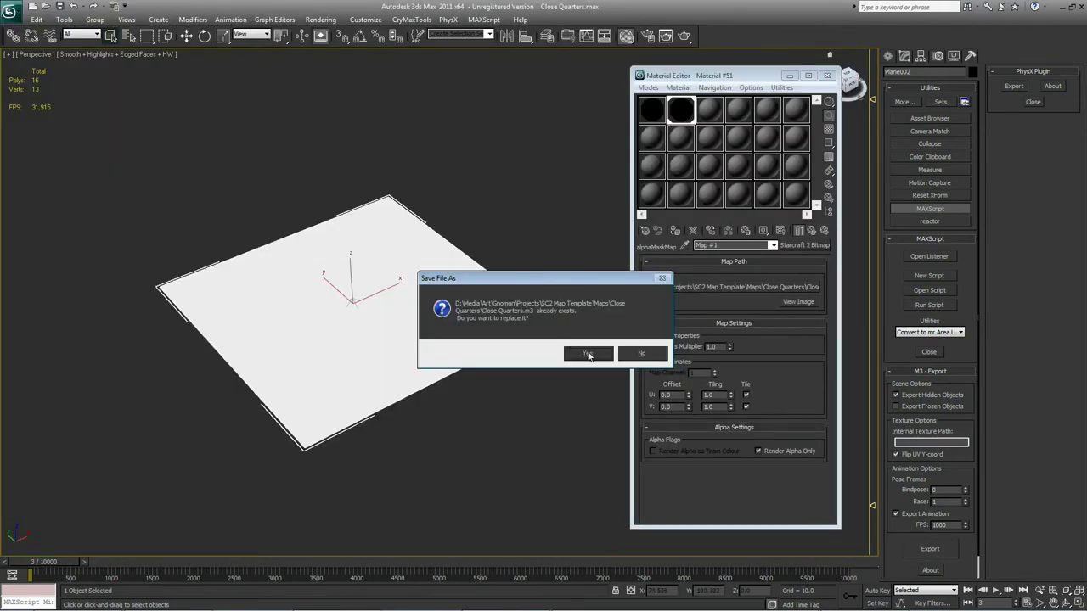
left_click(588, 355)
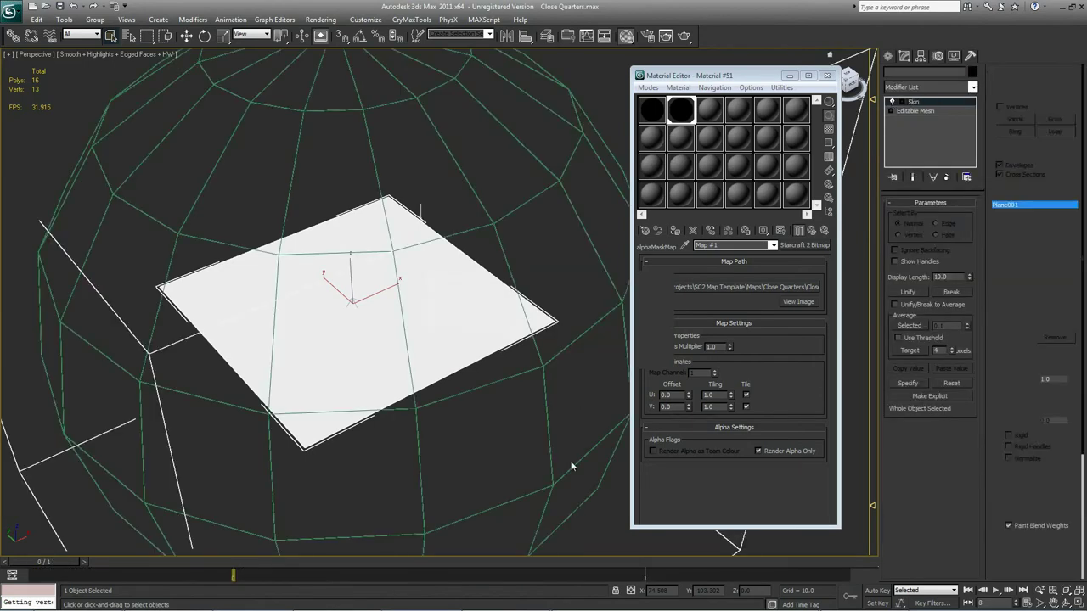
left_click(589, 356)
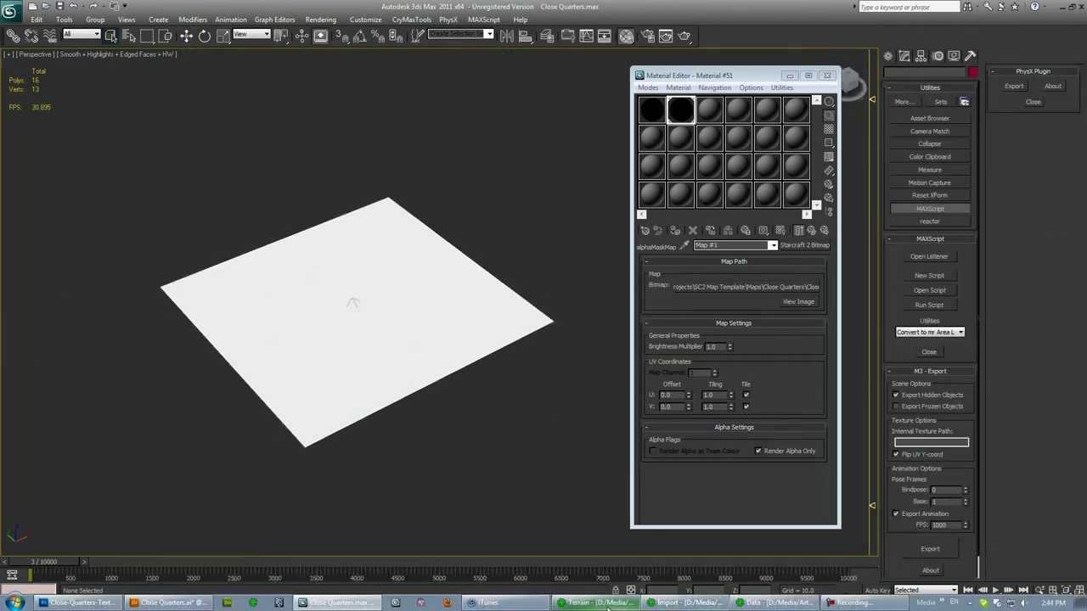
left_click(598, 603)
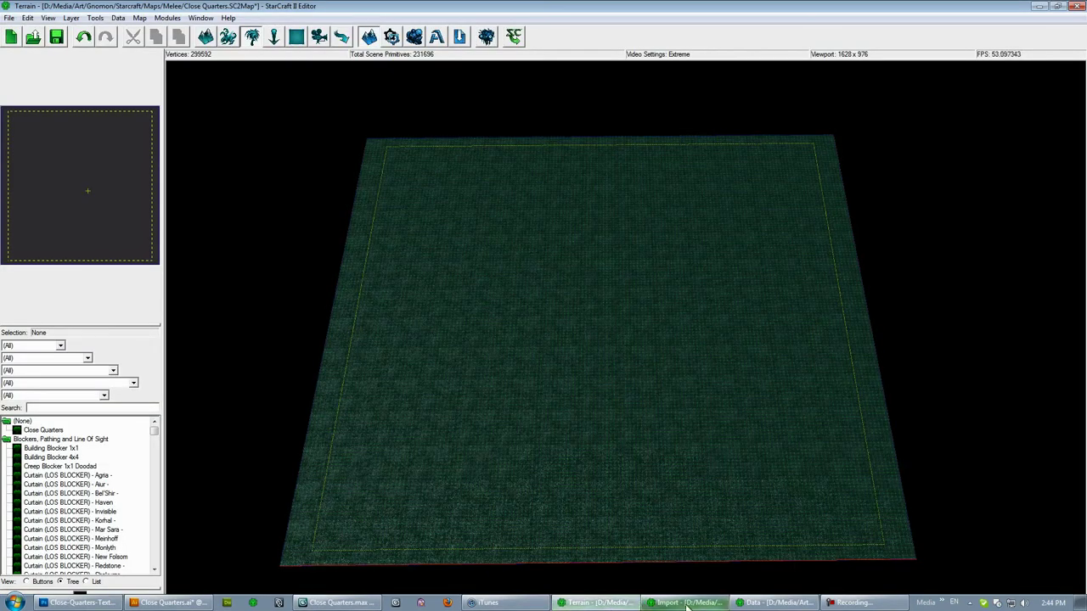
Step: Preview the imported Close Quarters.m3 and its updated cliff-line texture in the Import module
left_click(679, 603)
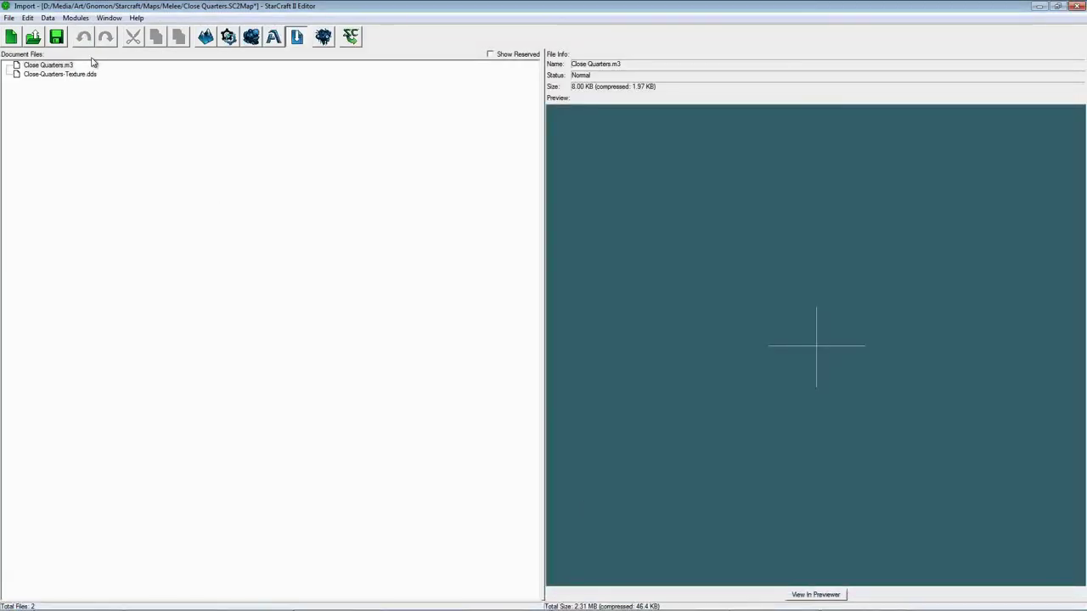
left_click(85, 75)
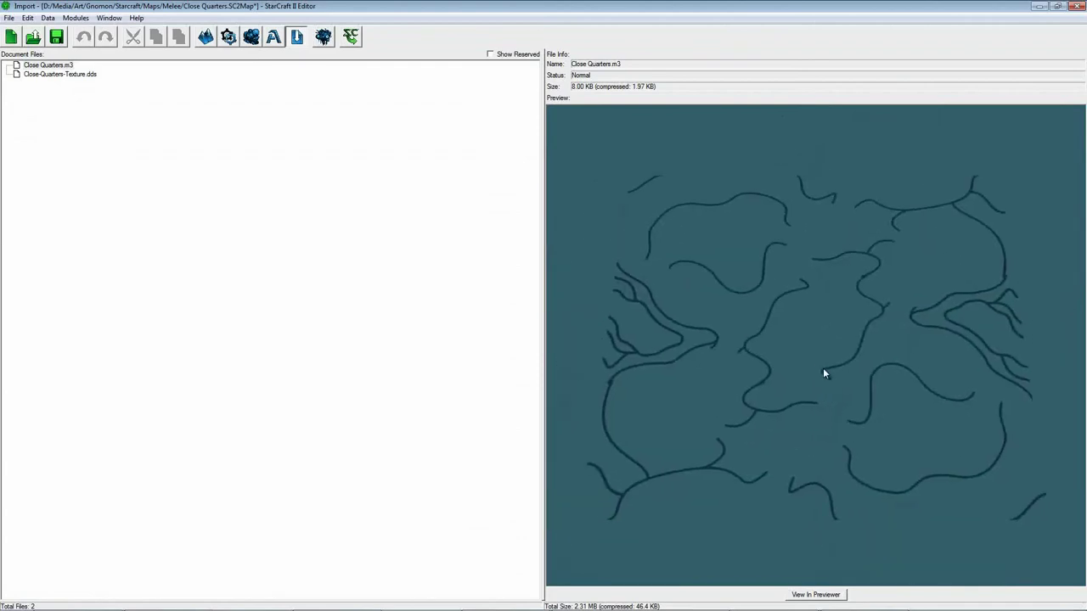
left_click(781, 603)
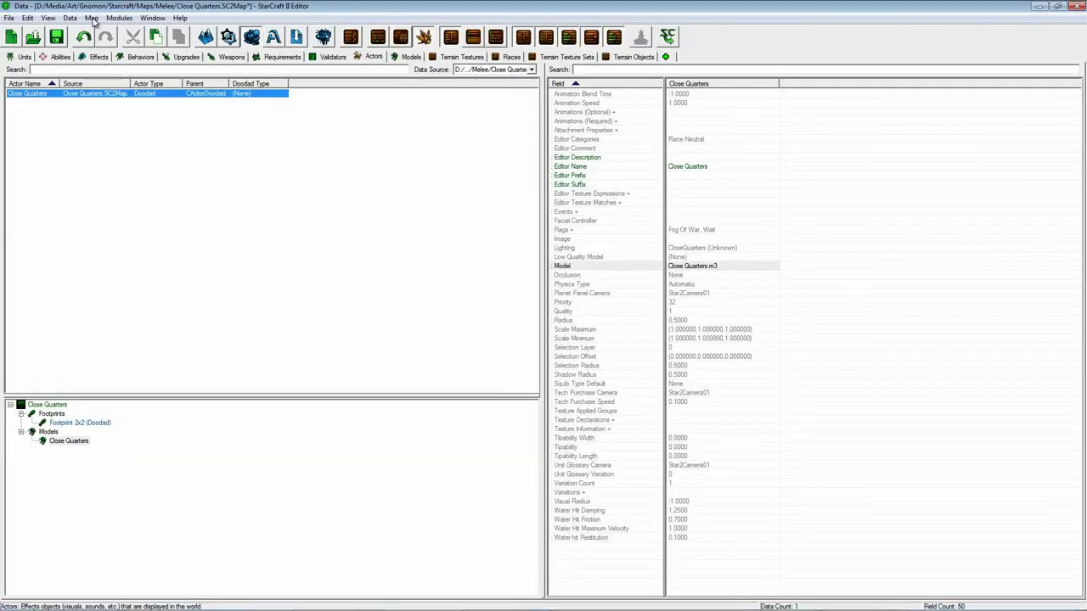
Step: Select the Close Quarters doodad actor in the Data editor without creating a new actor
left_click(69, 17)
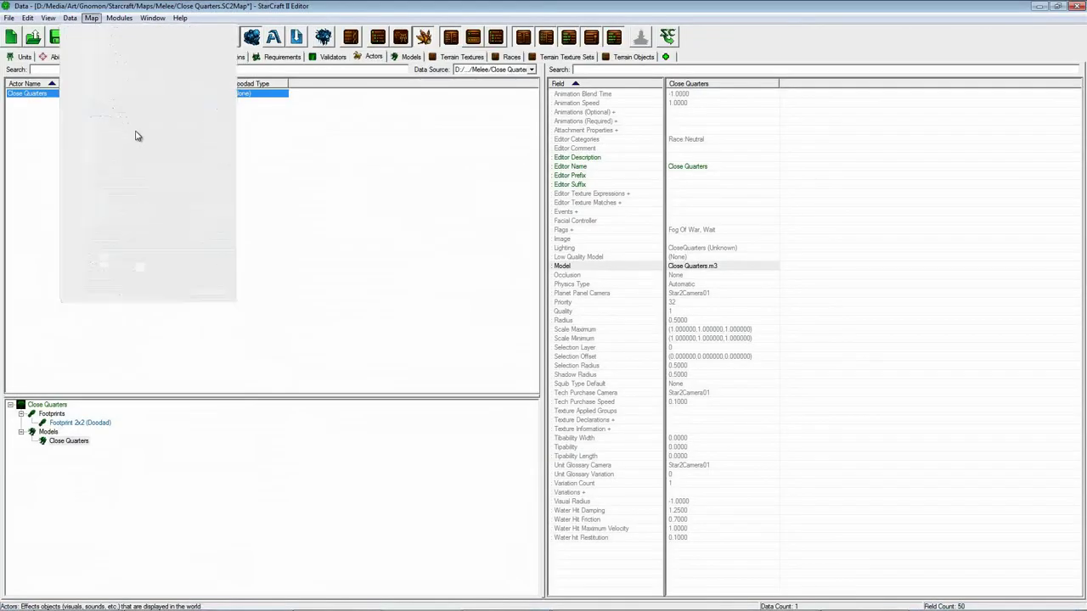
left_click(127, 295)
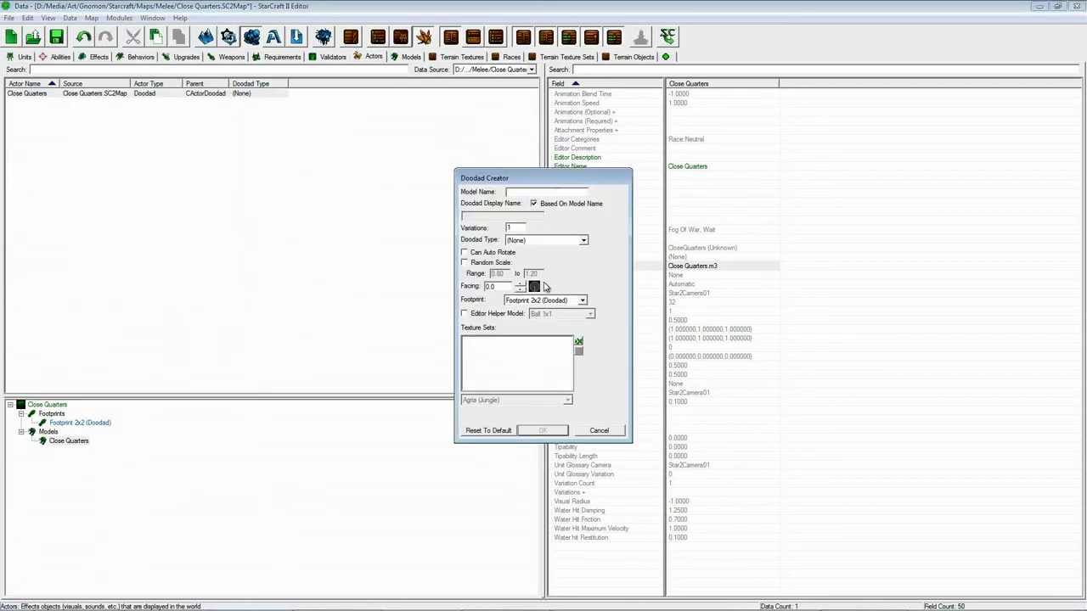
left_click(600, 431)
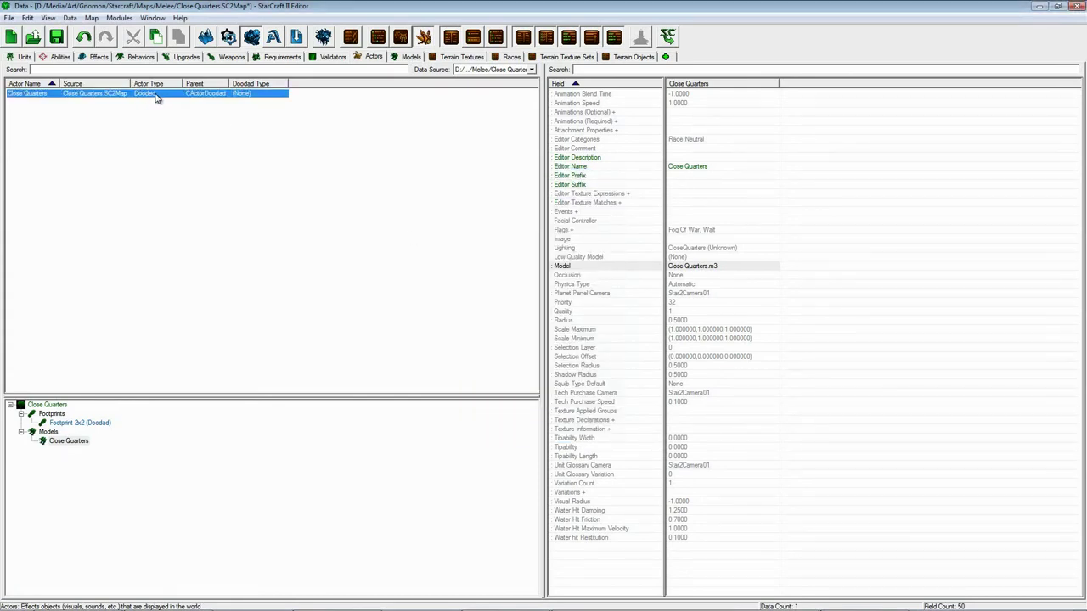
left_click(74, 441)
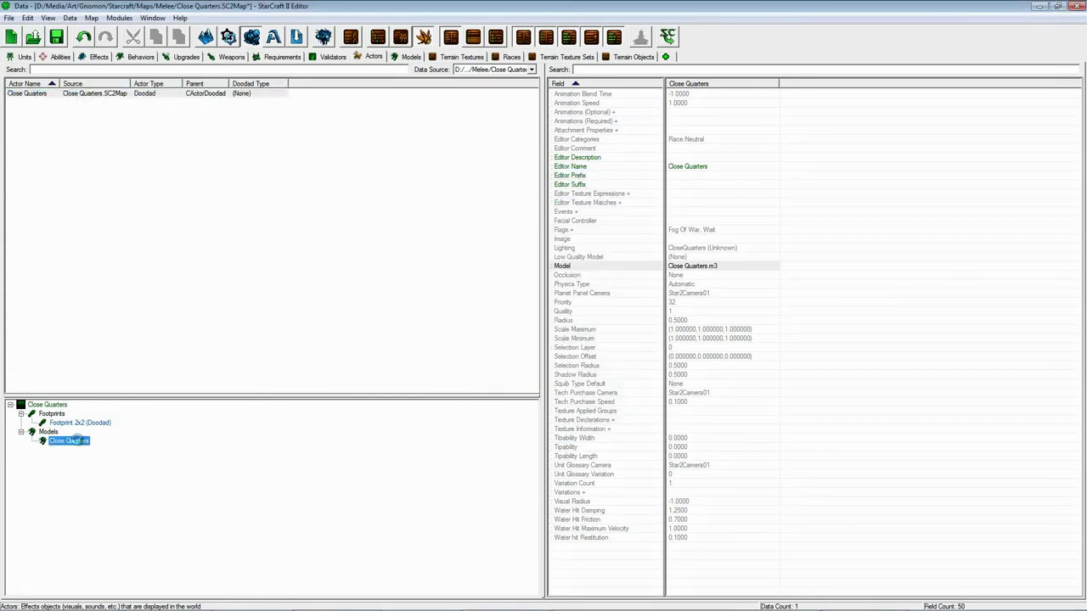
Step: Set the actor's Model to the imported Close Quarters.m3 and save the map
left_click(696, 266)
key("Return")
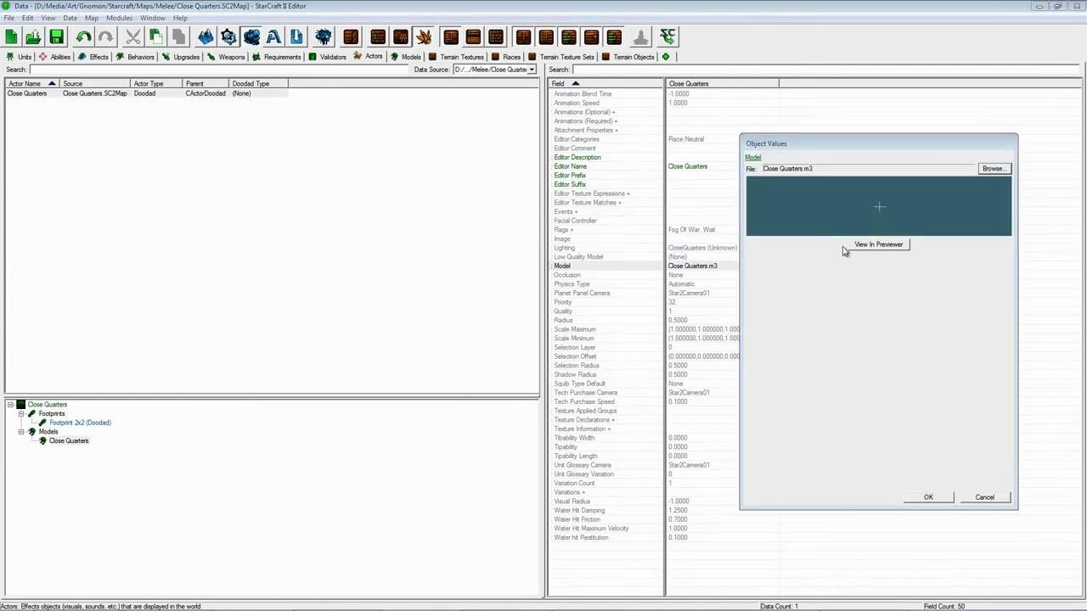
left_click(999, 173)
left_click(681, 241)
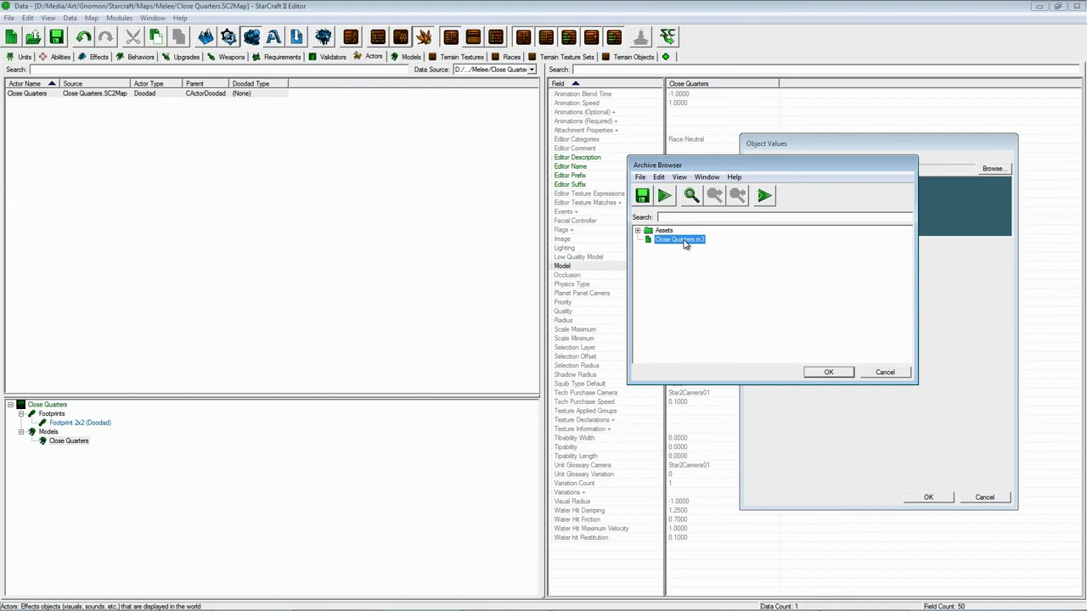
left_click(882, 377)
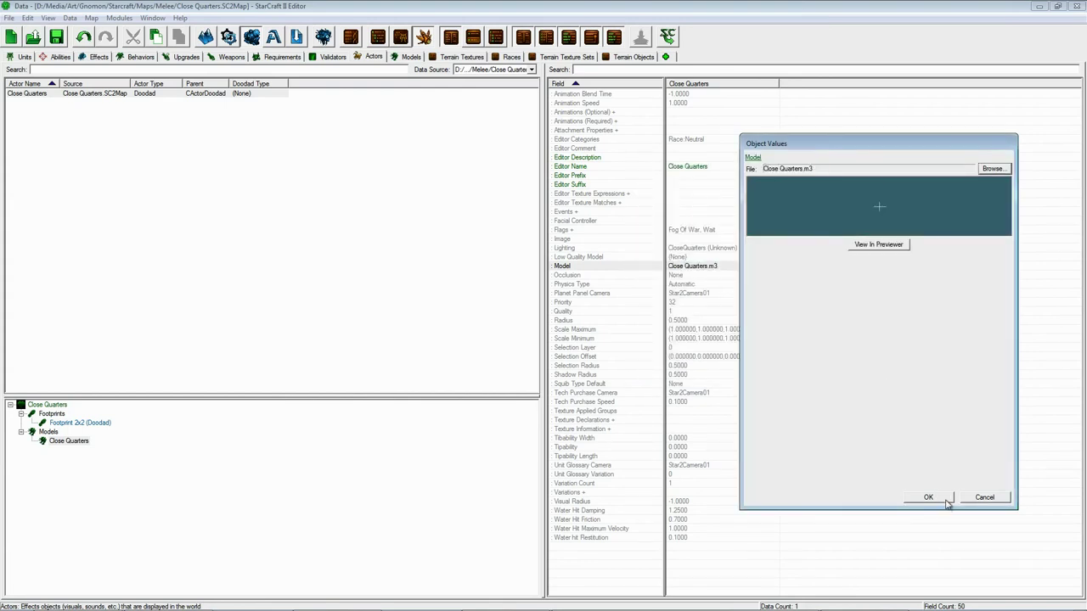
left_click(928, 497)
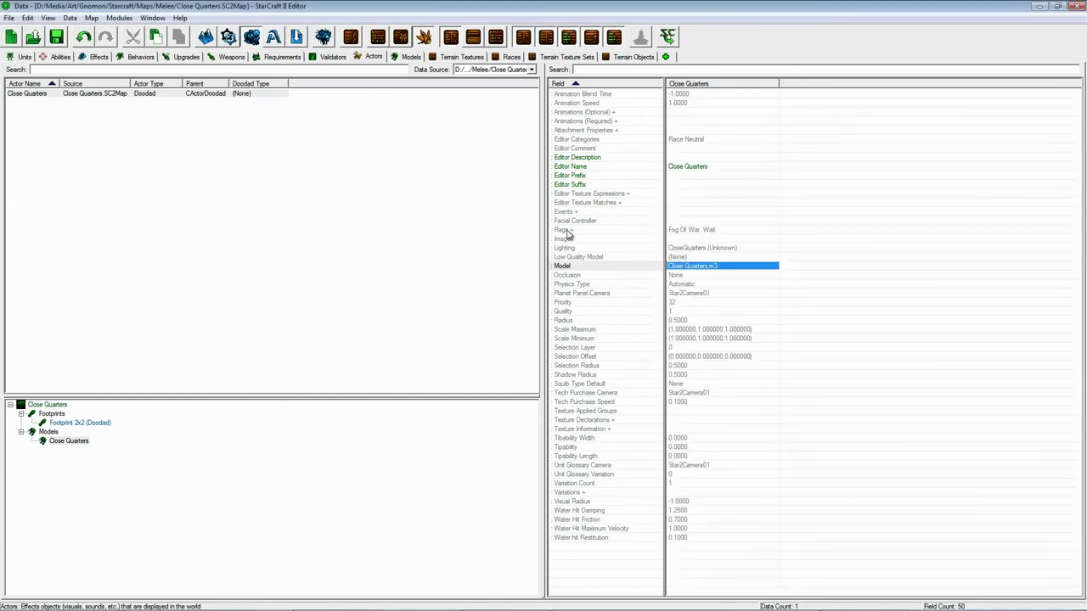
left_click(56, 38)
Step: Close the data and import windows, then place a Close Quarters doodad on the map
left_click(1041, 8)
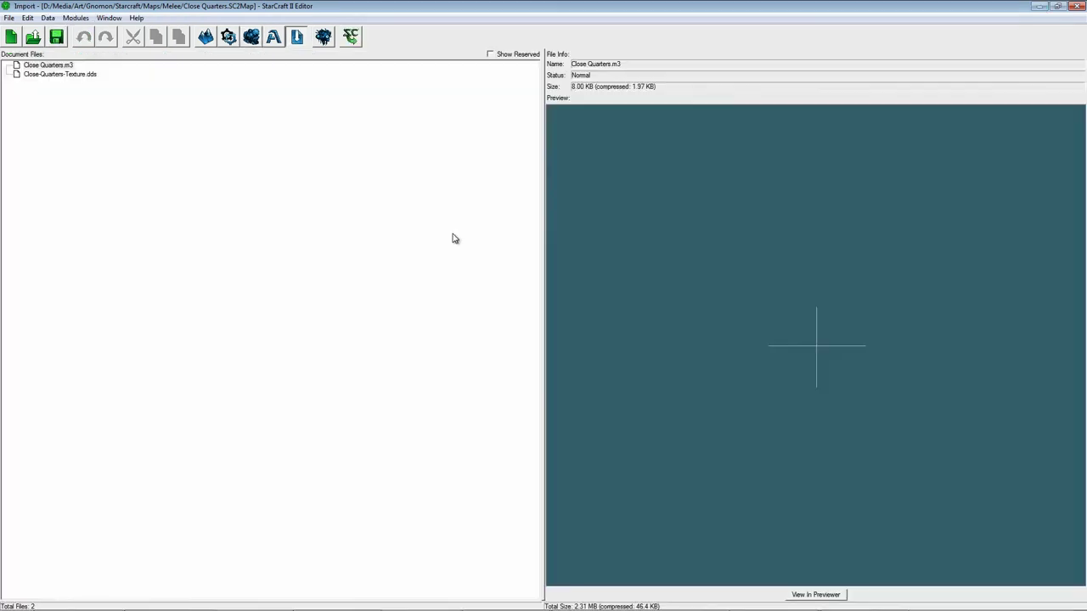
left_click(1040, 7)
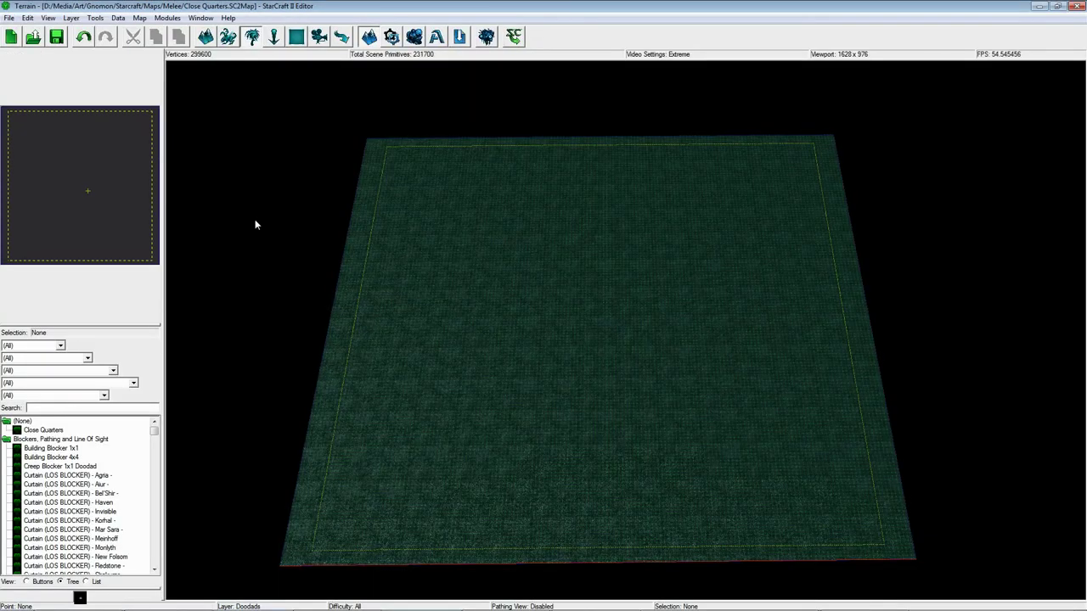
left_click(49, 430)
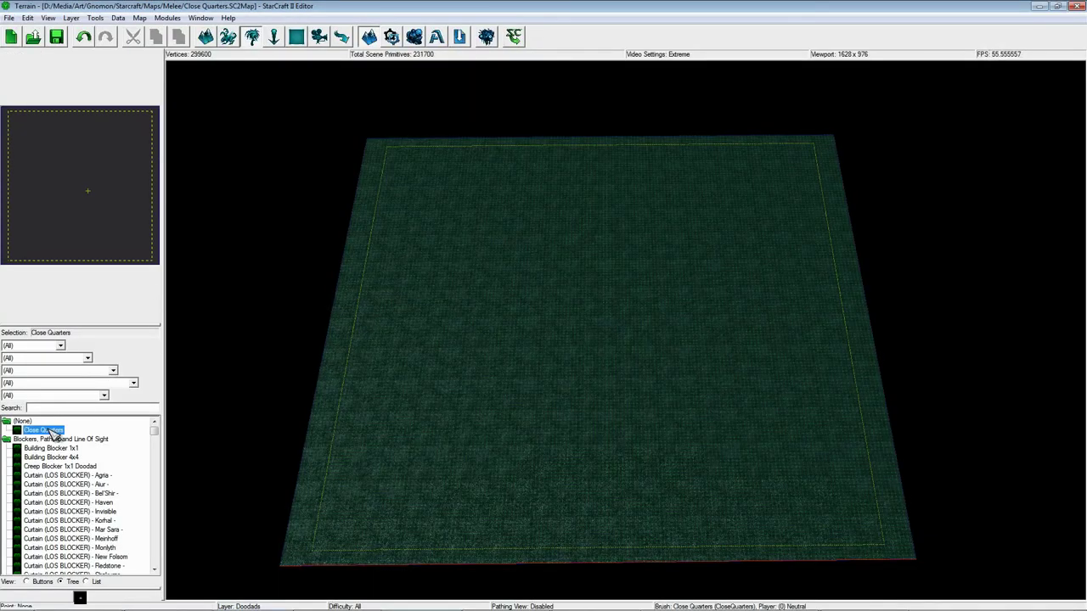
left_click(610, 322)
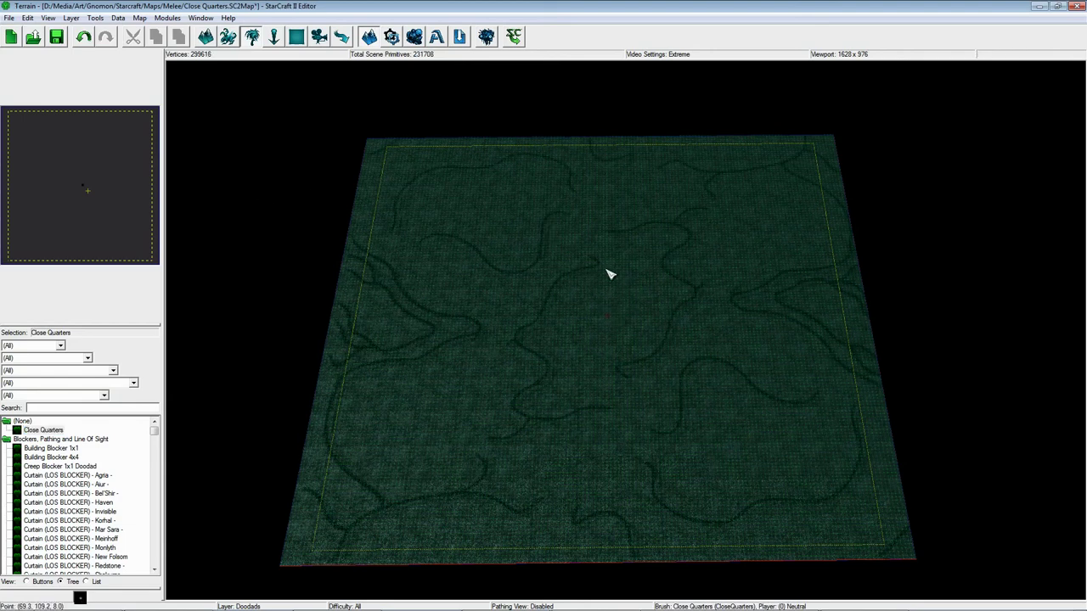
Step: Stop placing copies and set the placed doodad's position to X 76, Y 76
key("Escape")
left_click(613, 319)
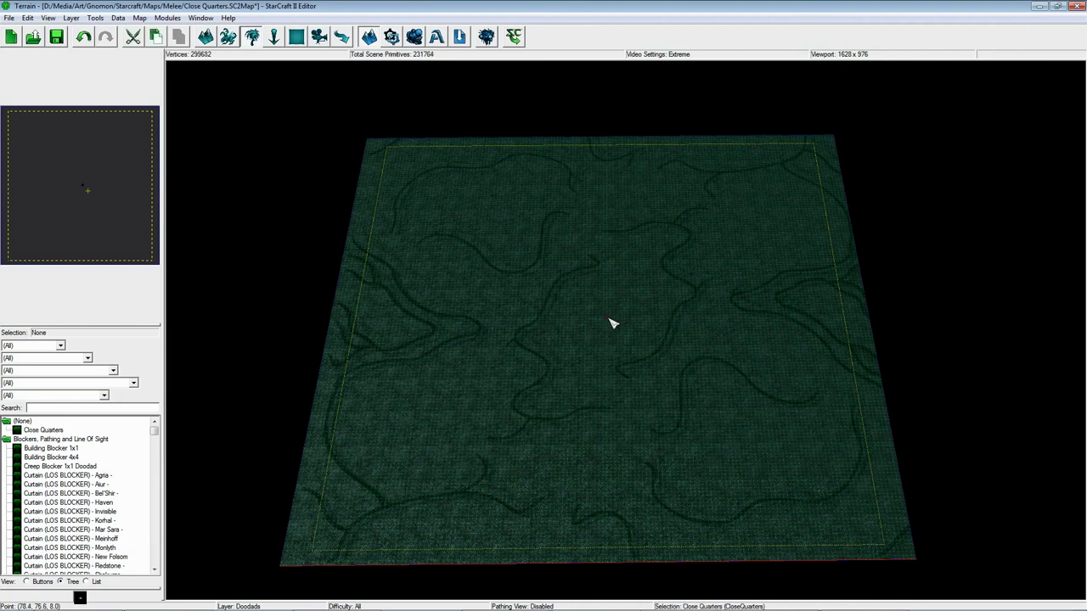
double_click(607, 315)
type("76")
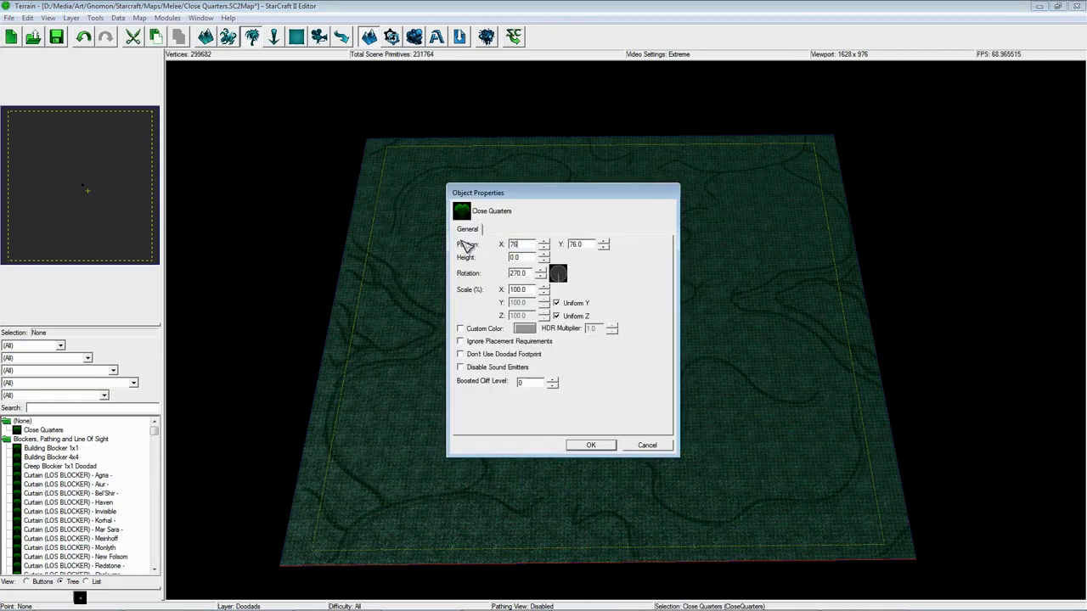
key("Return")
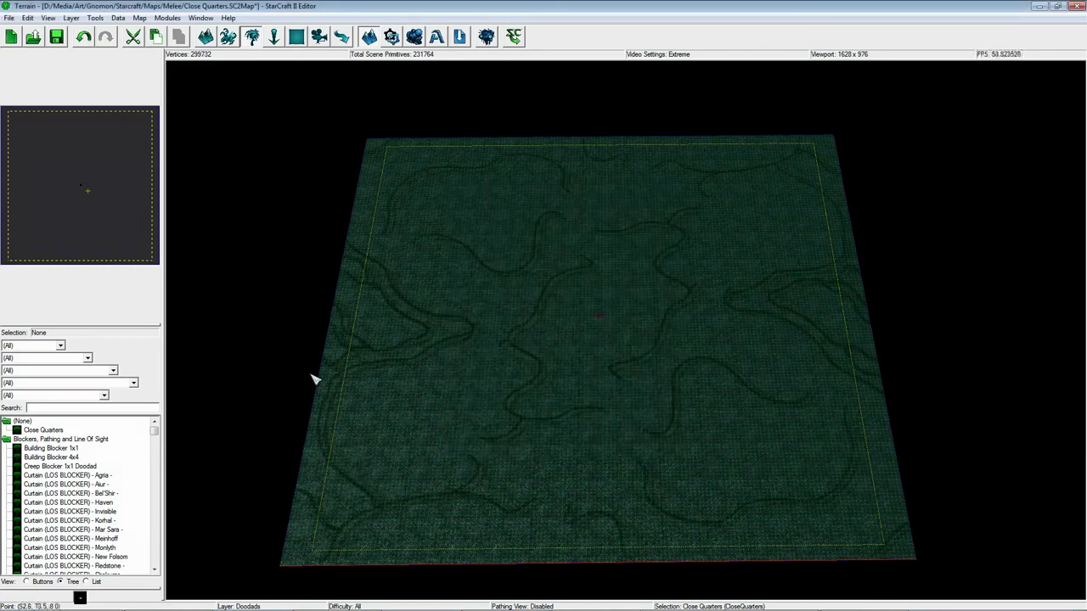
Step: Switch to the Terrain editing tools while zooming in over the layout overlay
key("Left")
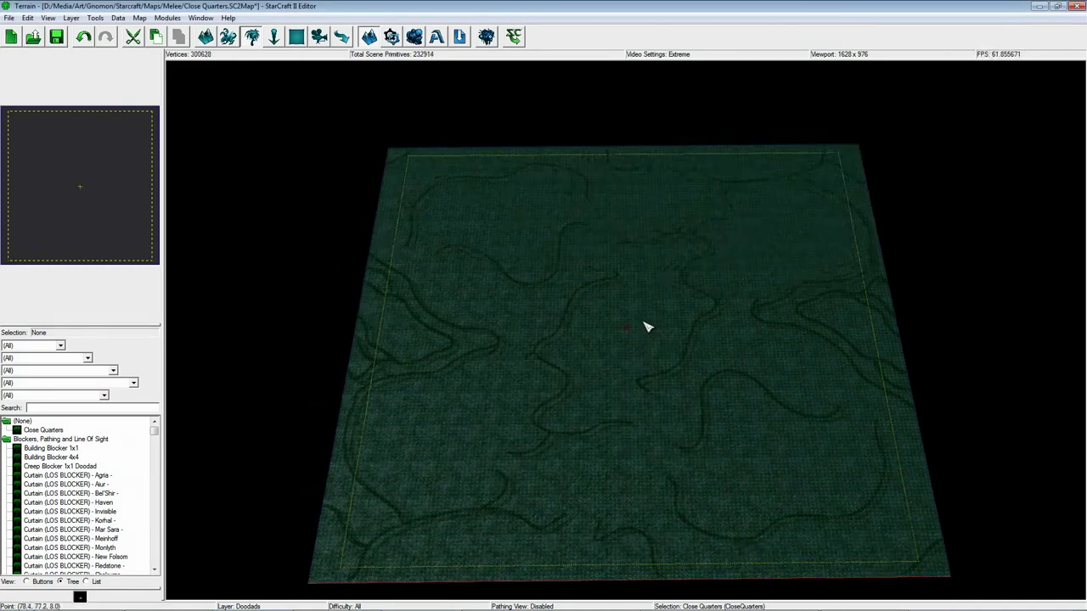
scroll(633, 335, "up", 1)
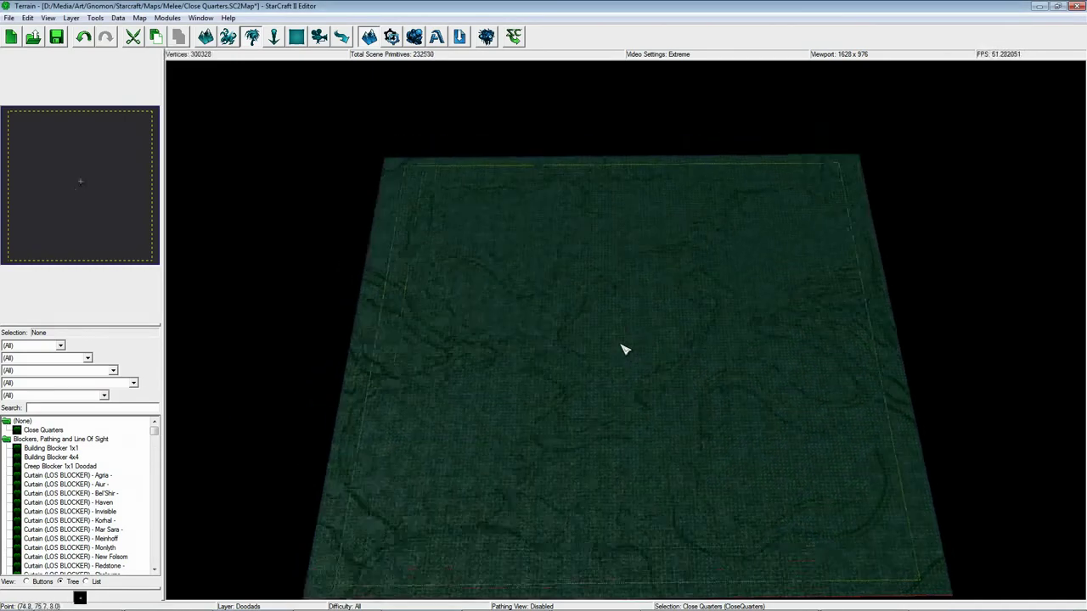
scroll(615, 361, "up", 2)
scroll(609, 378, "up", 2)
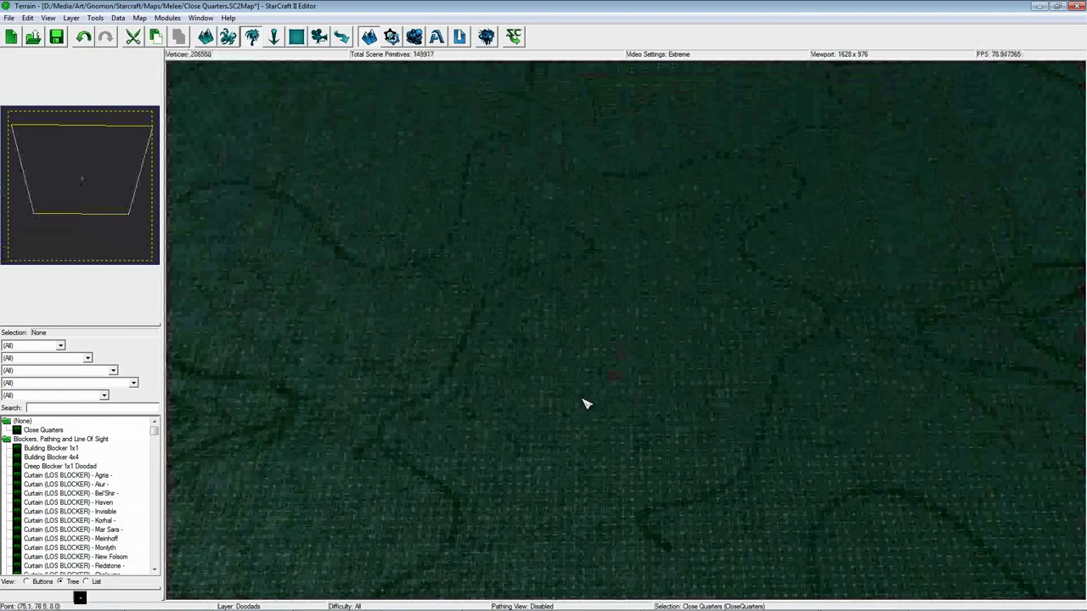
key("t")
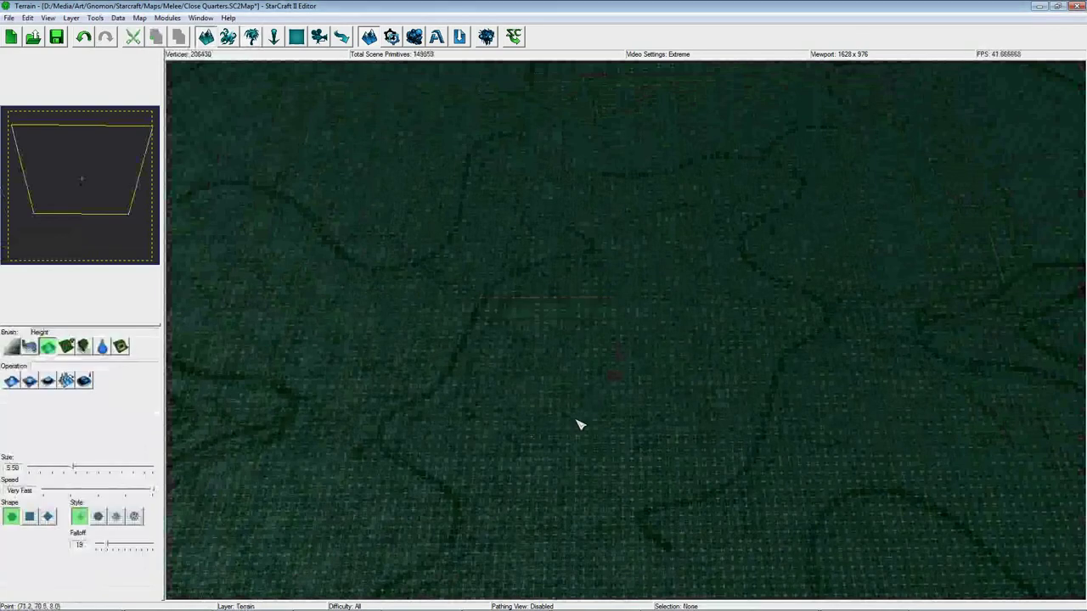
scroll(577, 427, "up", 2)
scroll(584, 400, "up", 2)
scroll(567, 340, "up", 2)
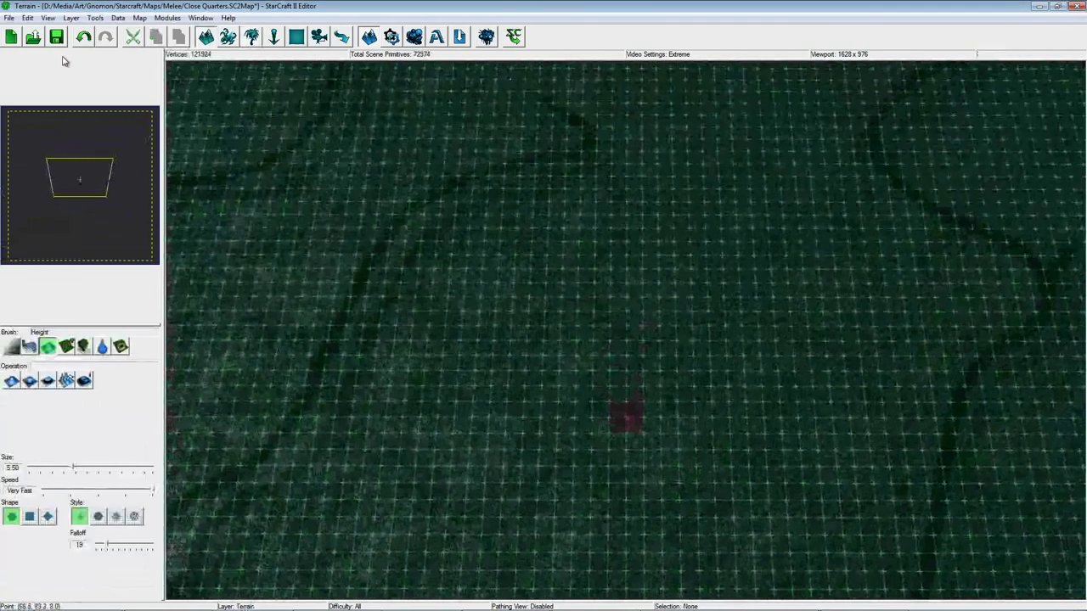
Step: Hide the Pathing layer overlay and select the Cliff brush
left_click(68, 17)
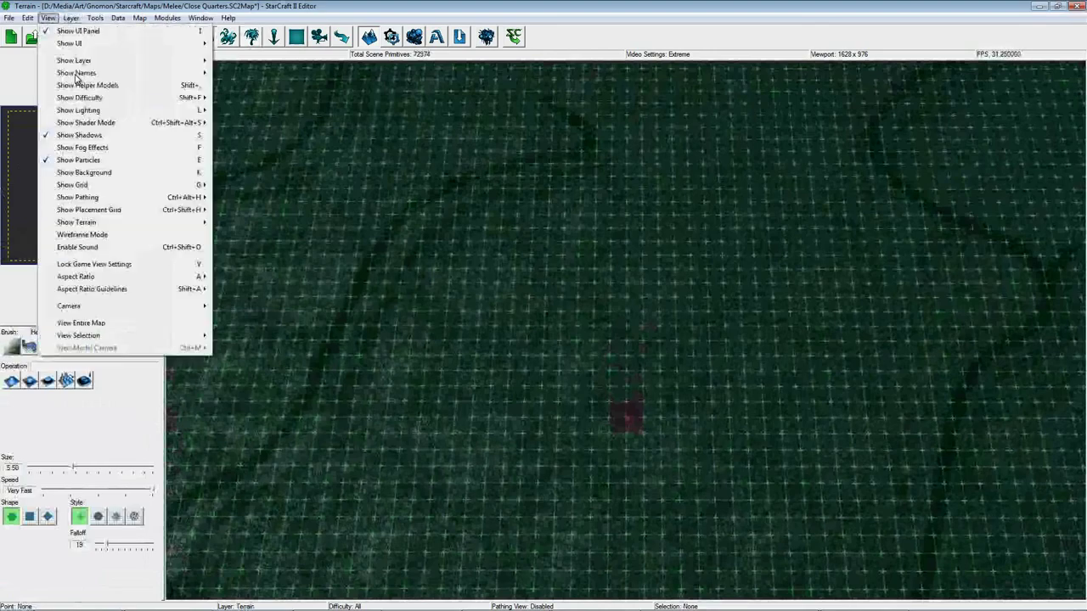
mouse_move(74, 60)
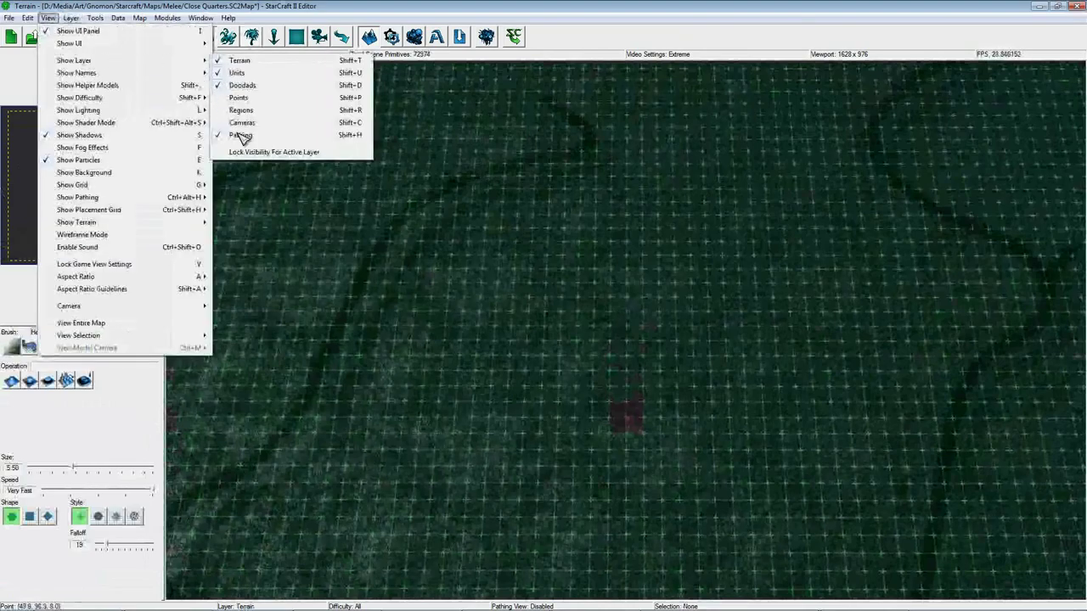
left_click(240, 140)
key("Up")
key("Left")
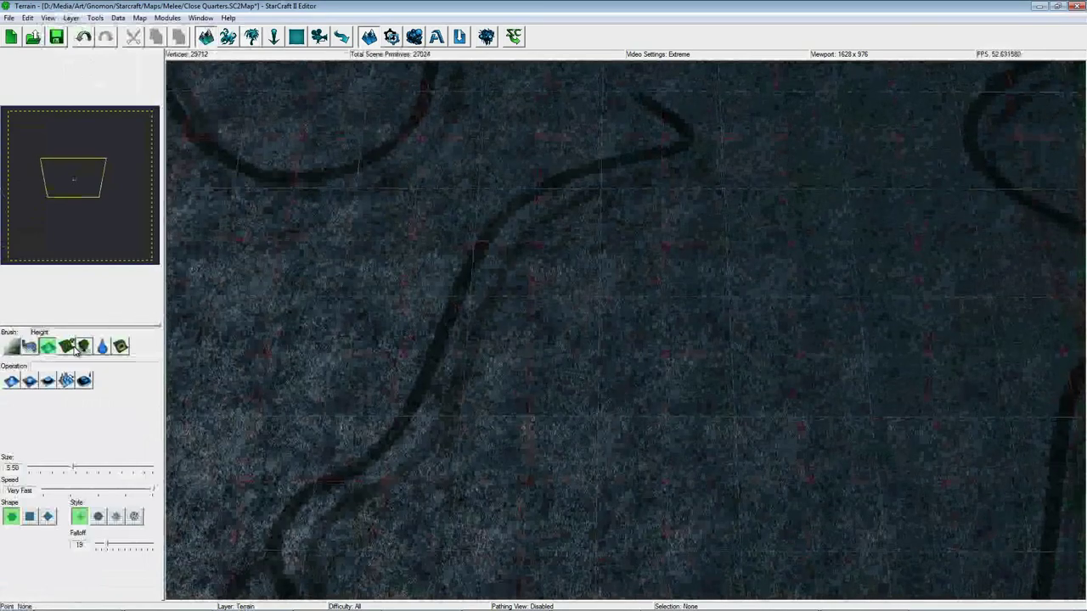
left_click(83, 346)
Step: Set the cliff brush to Raise Cliff and frame the layout area
left_click(12, 381)
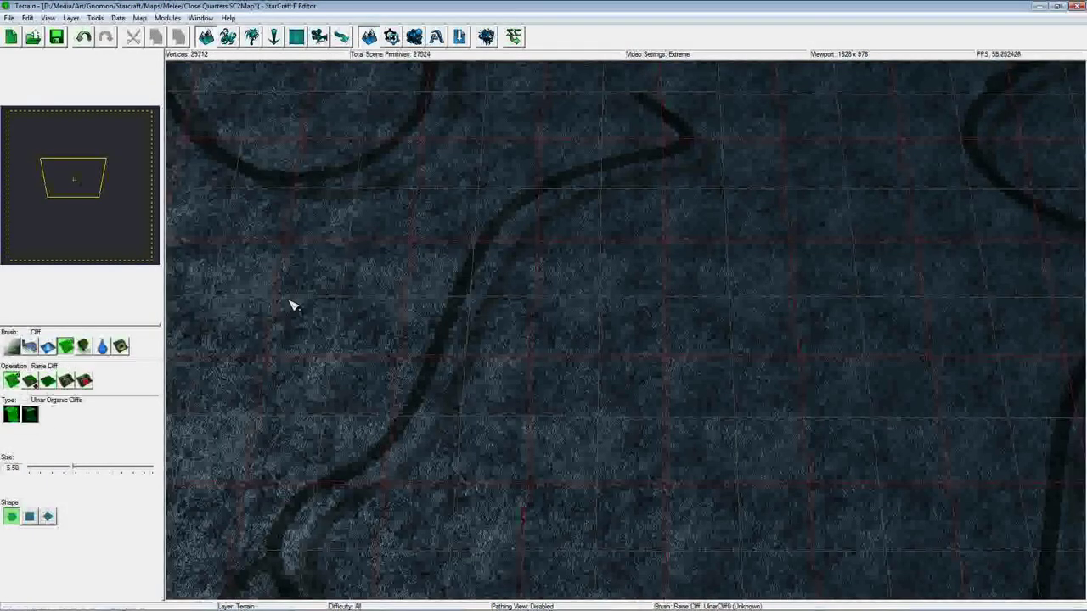
key("Down")
scroll(480, 364, "down", 5)
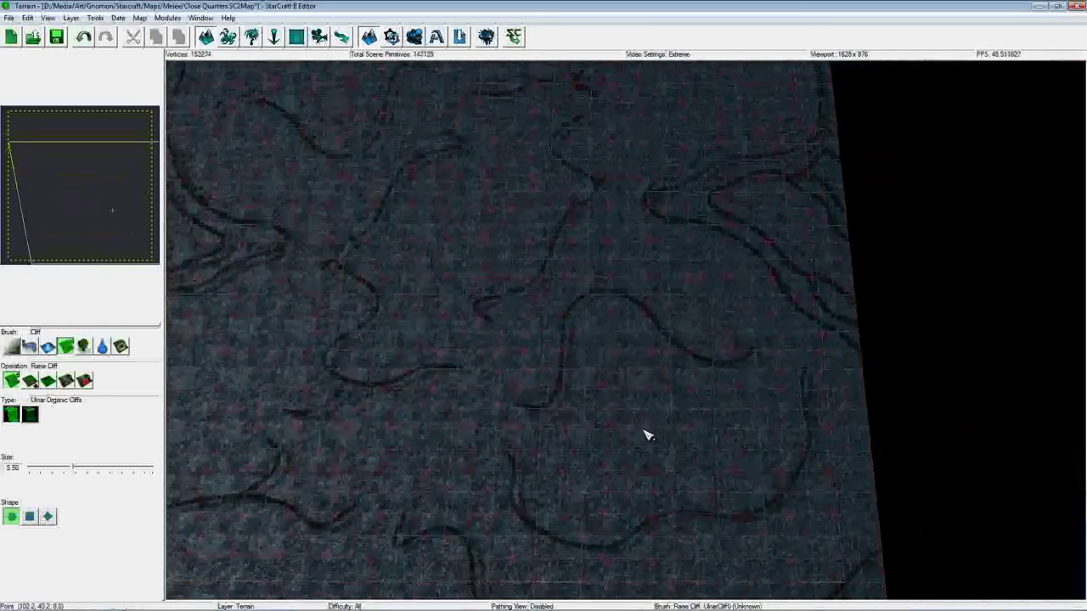
scroll(645, 435, "up", 2)
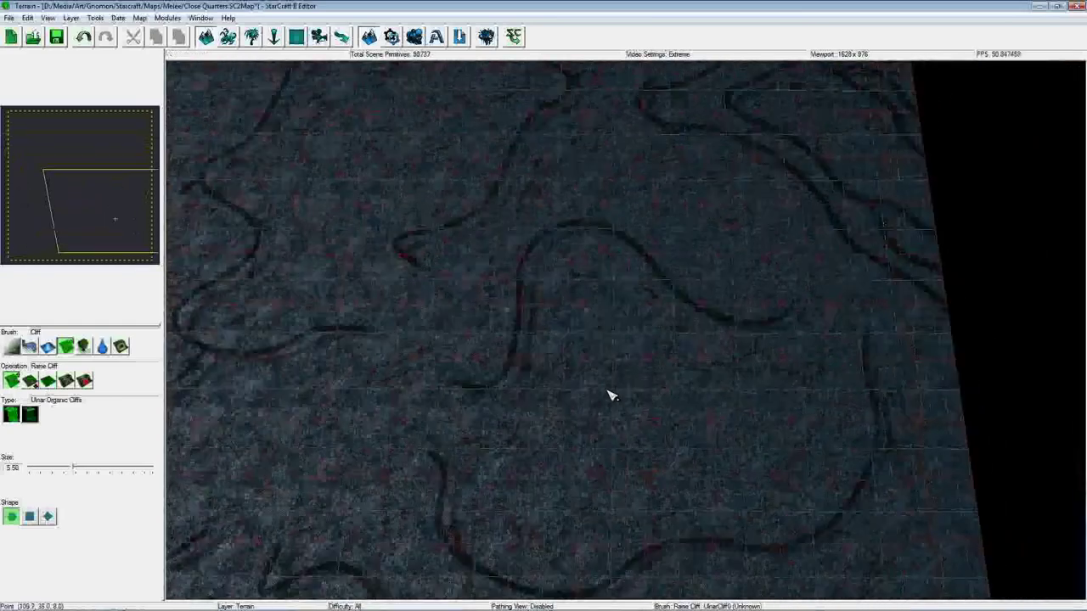
scroll(608, 393, "up", 2)
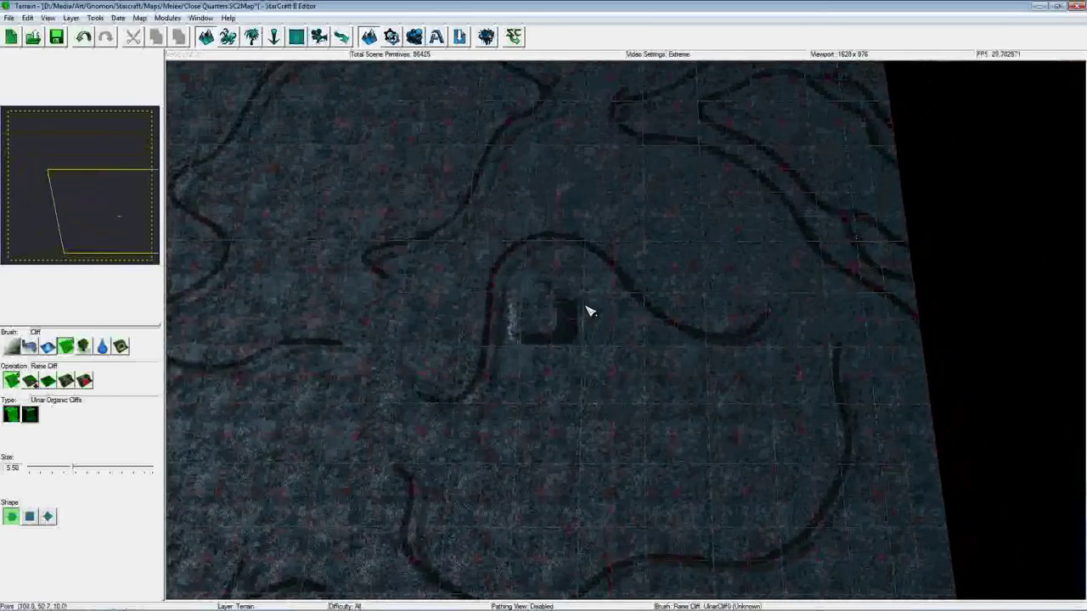
Step: Raise cliffs along the looping guide line, show the grid, and save the map
mouse_move(590, 312)
left_mouse_down()
mouse_move(553, 283)
mouse_move(555, 252)
mouse_move(512, 283)
mouse_move(509, 363)
mouse_move(468, 419)
mouse_move(432, 523)
mouse_move(473, 570)
mouse_move(569, 535)
mouse_move(786, 504)
mouse_move(823, 461)
mouse_move(794, 379)
mouse_move(759, 359)
mouse_move(747, 371)
left_mouse_up()
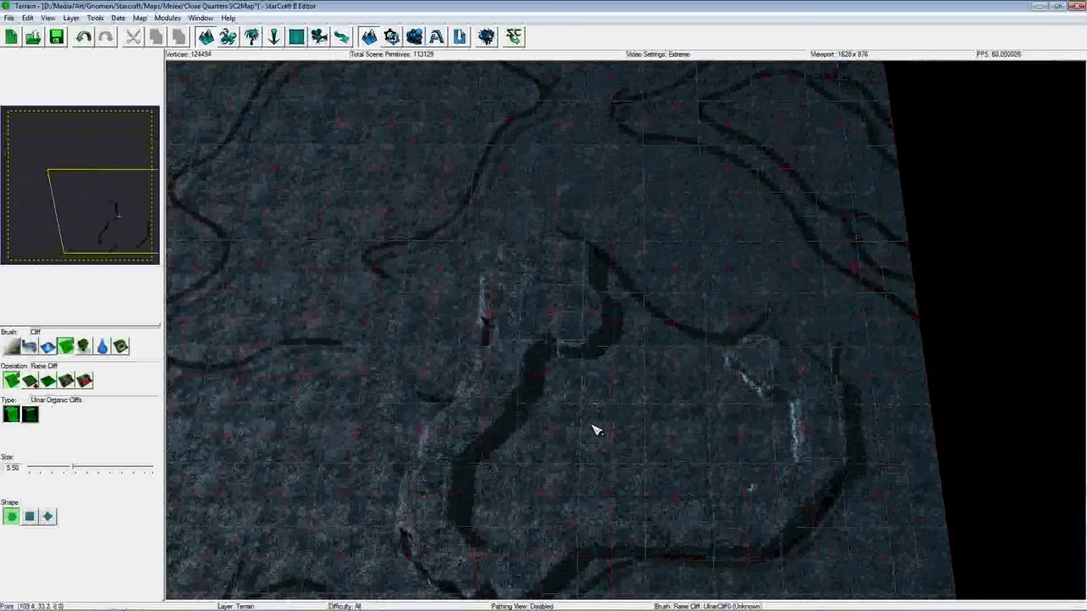
key("g")
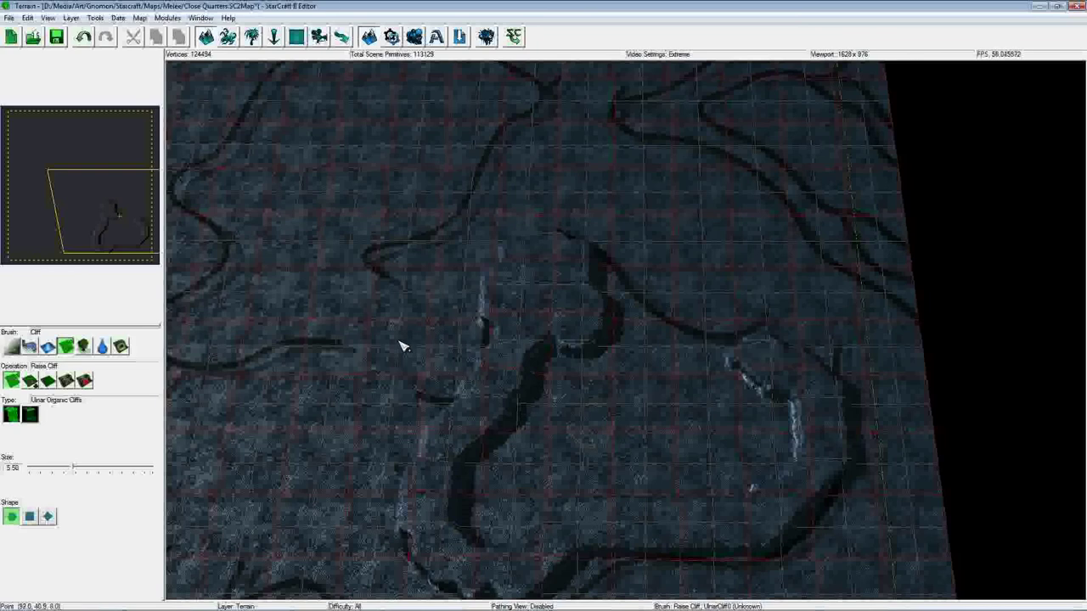
left_click(58, 37)
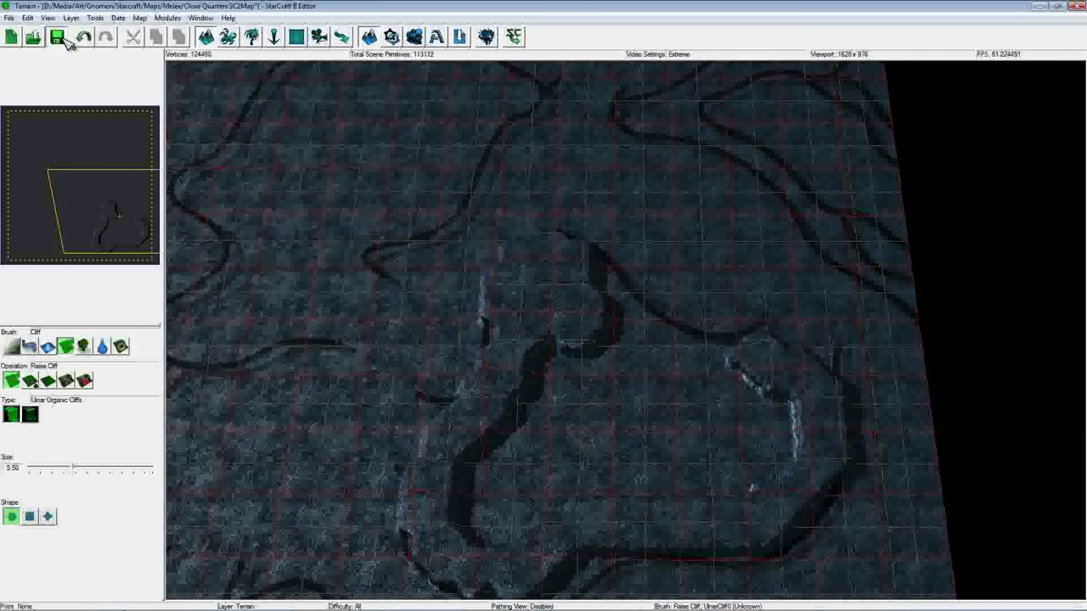